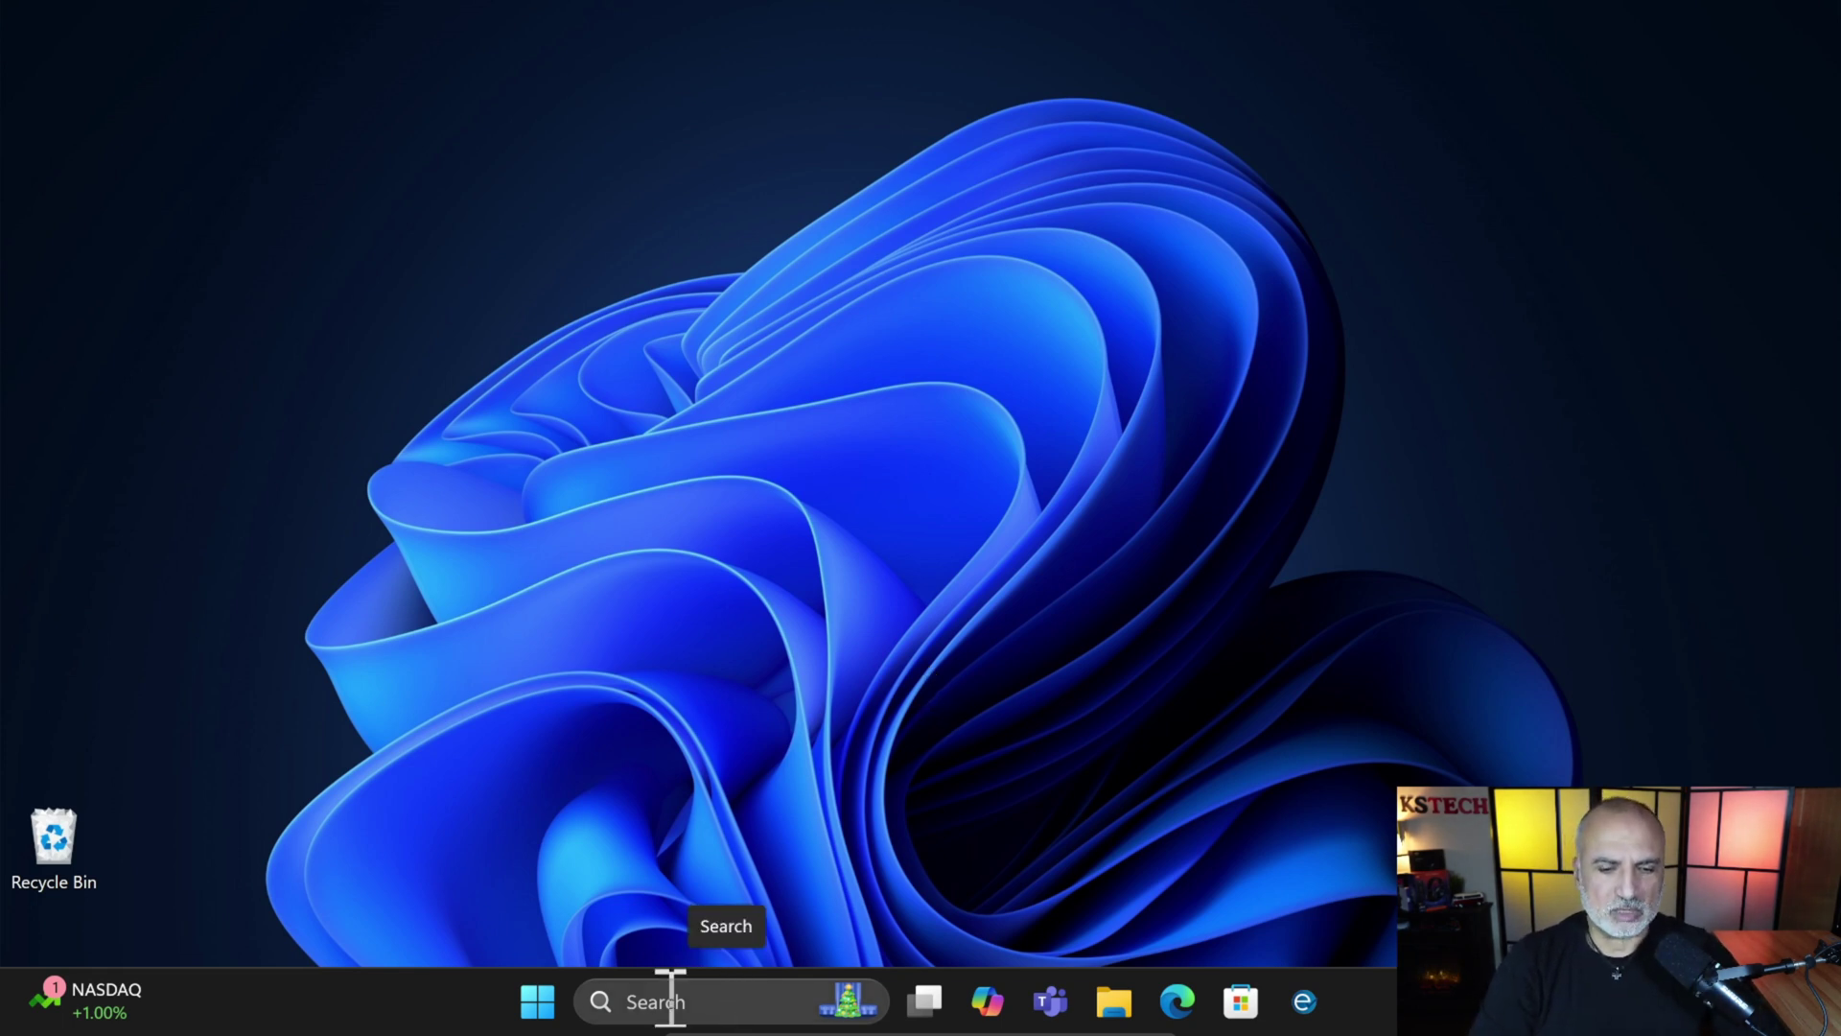
Launch Disk Management from a 'diskman' search and bring up the C: partition's context menu.
left_click(705, 1002)
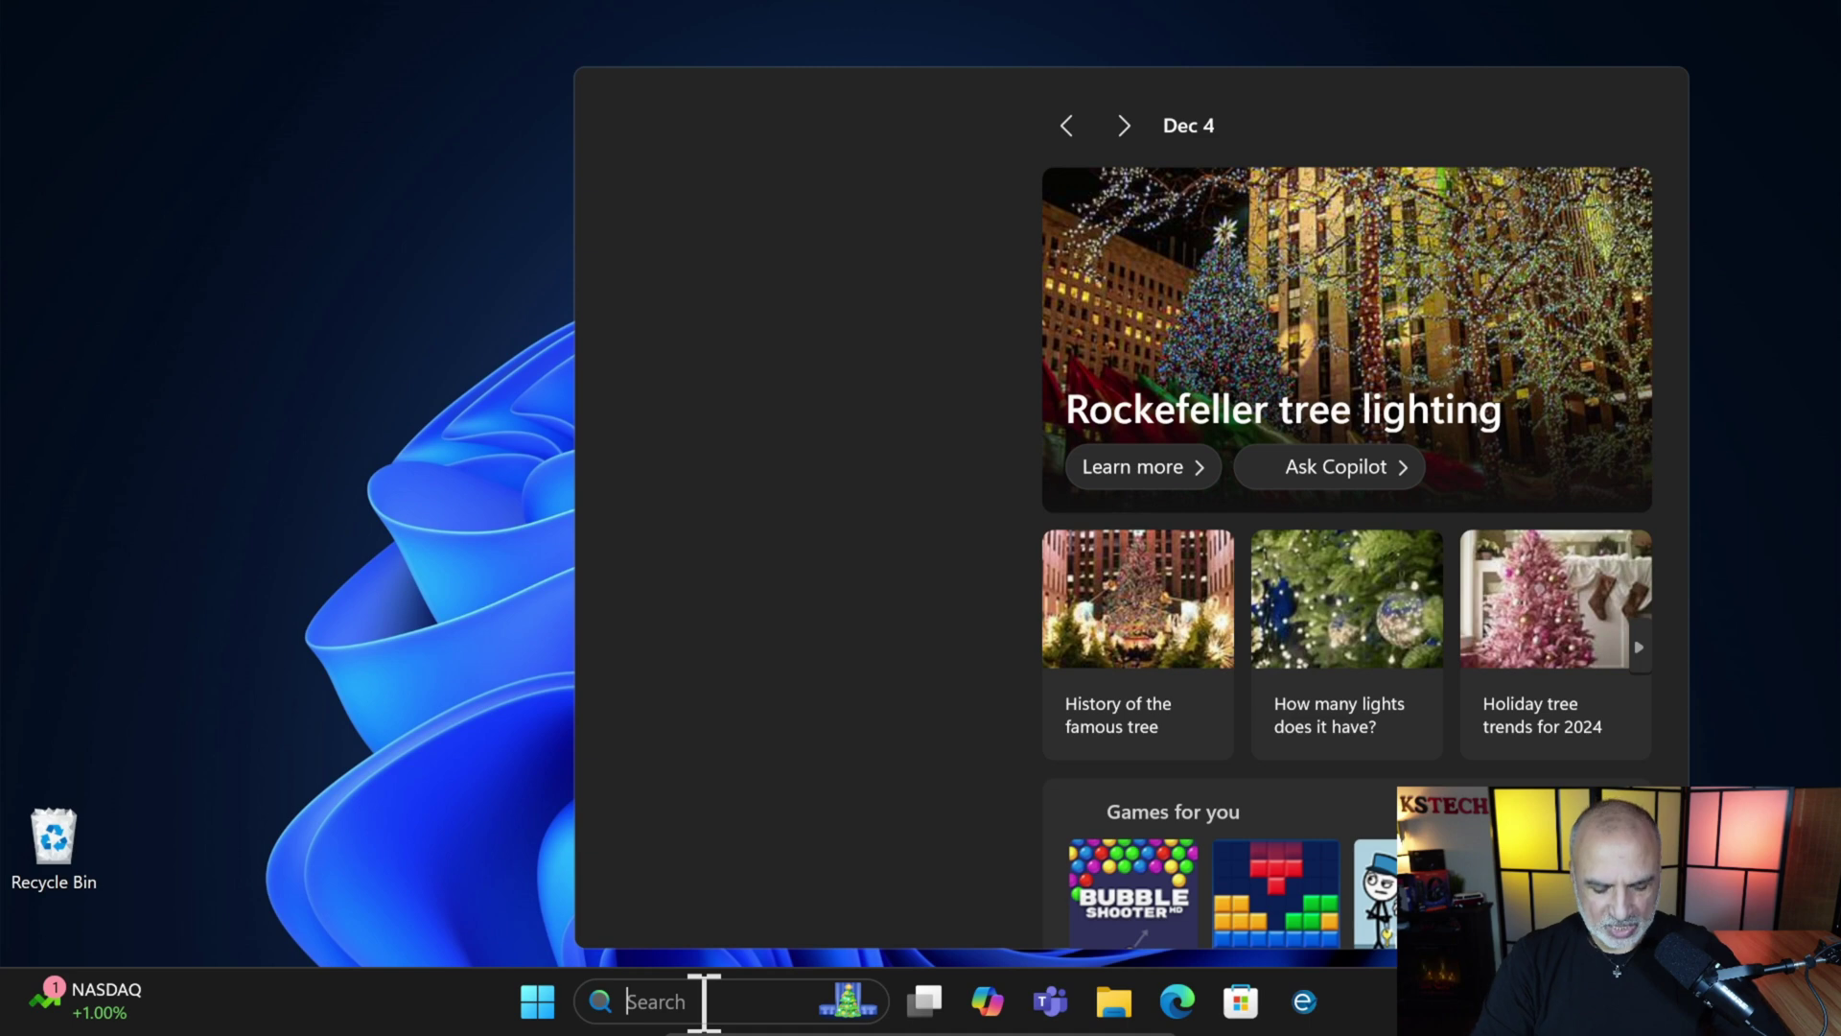
type("diskman")
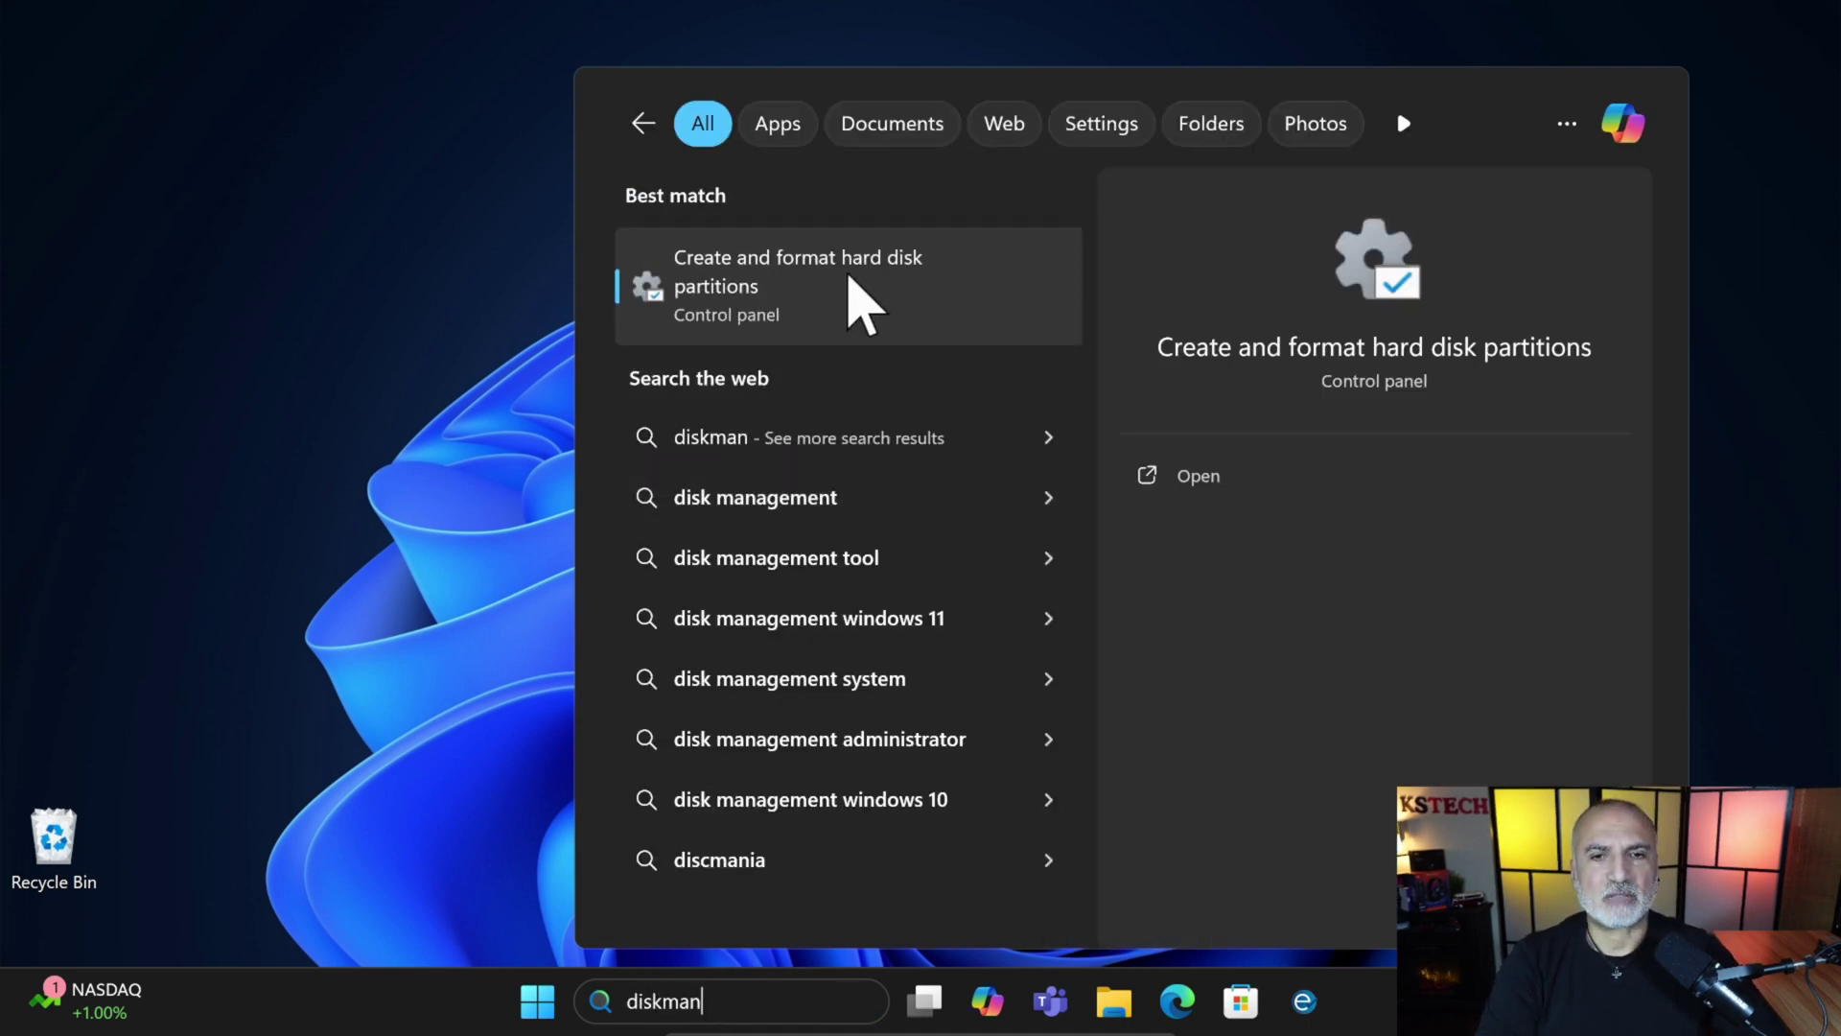
left_click(774, 276)
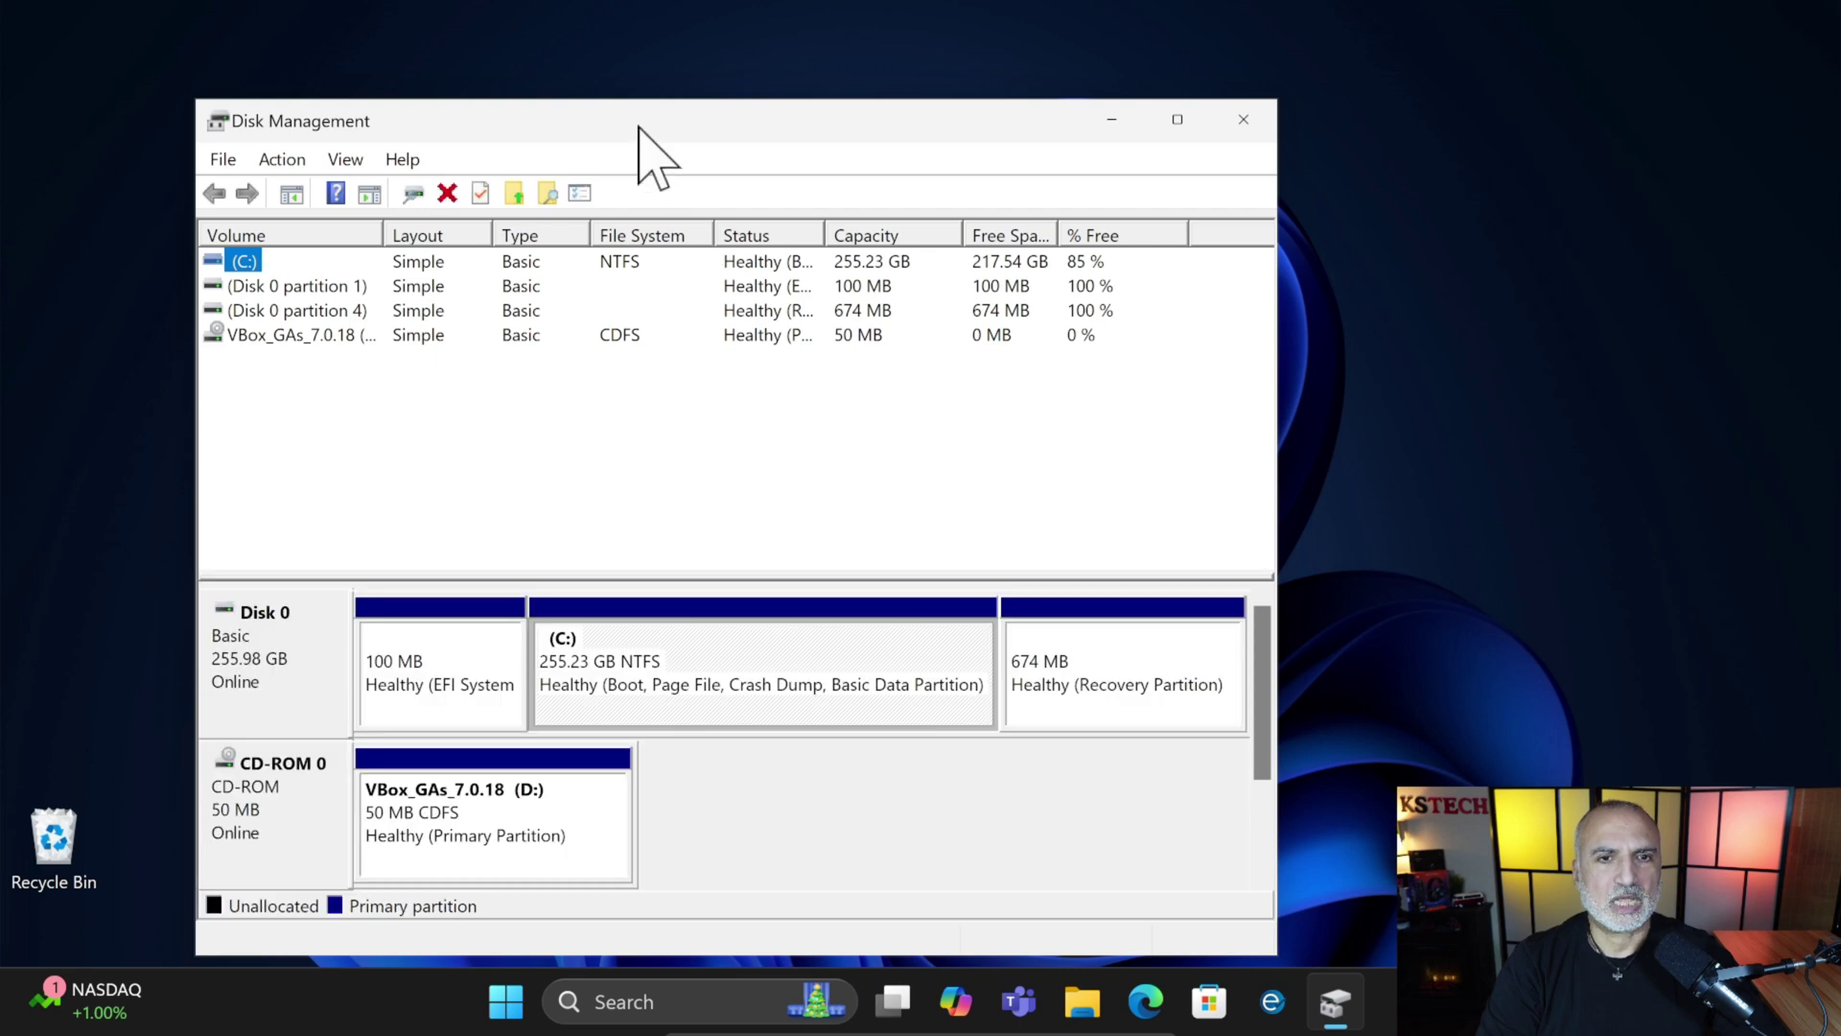
left_click_drag(641, 123, 576, 46)
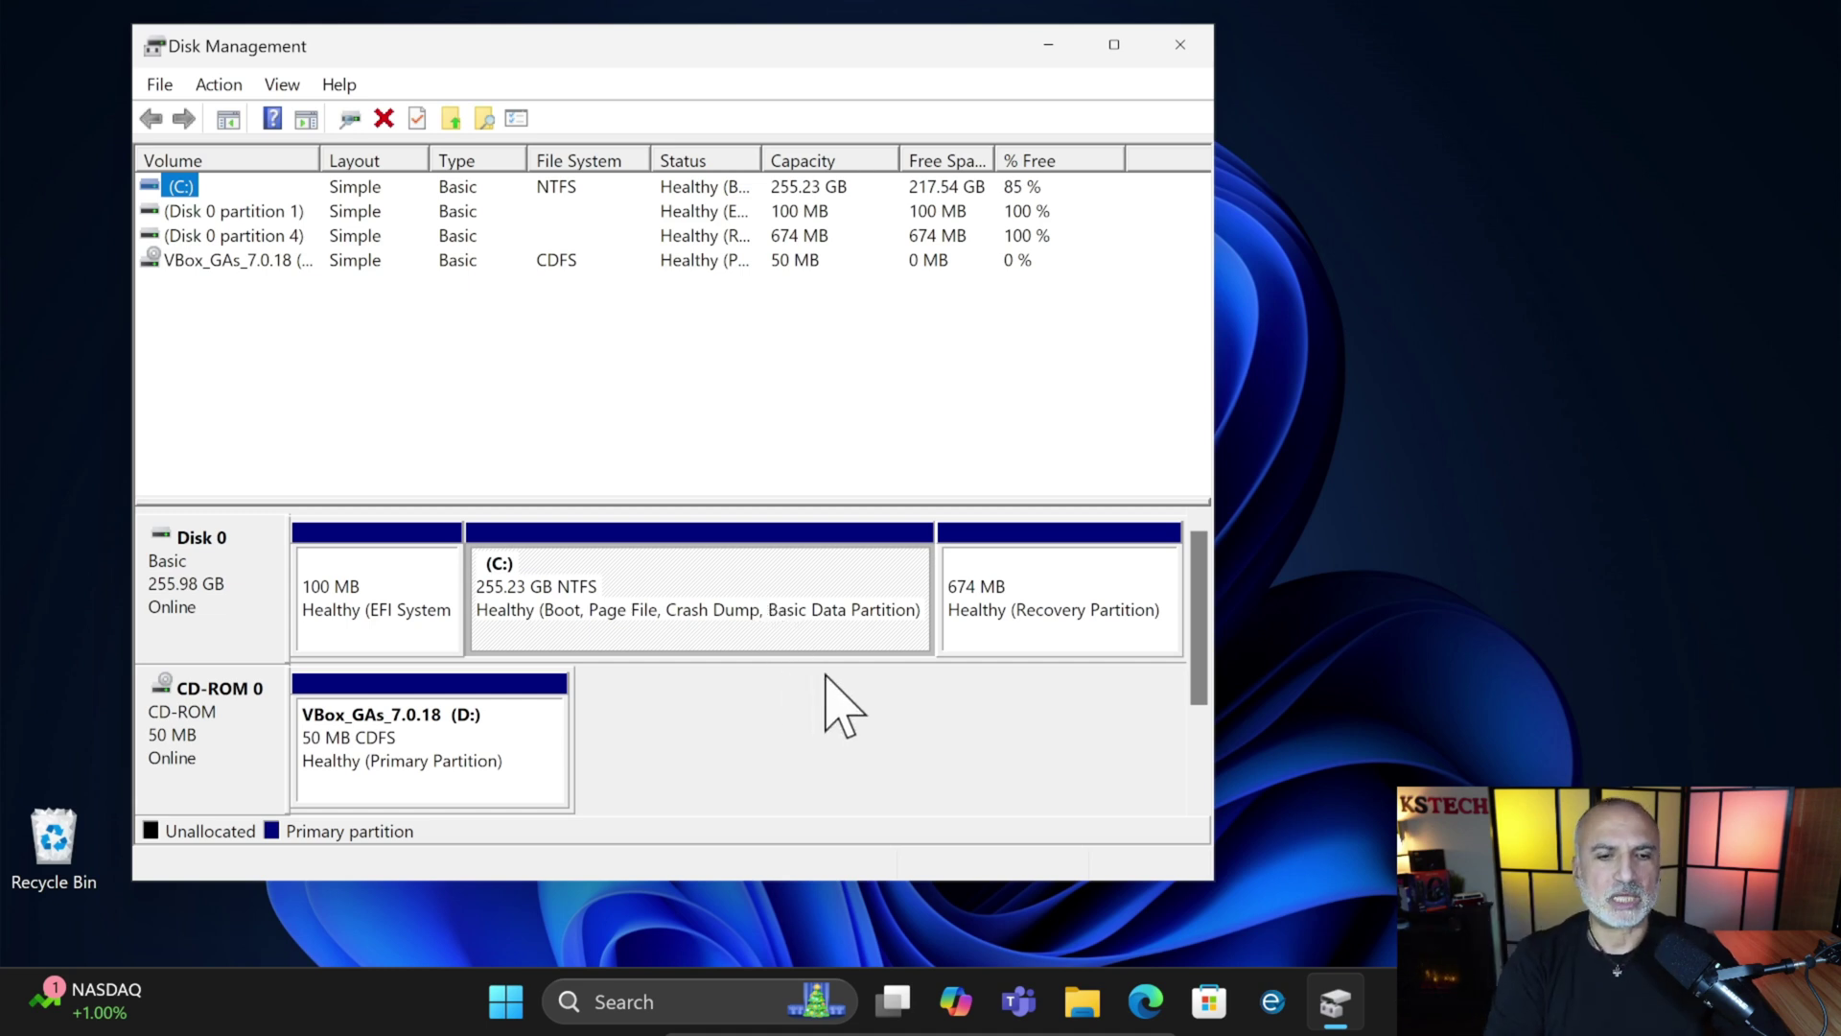
right_click(764, 568)
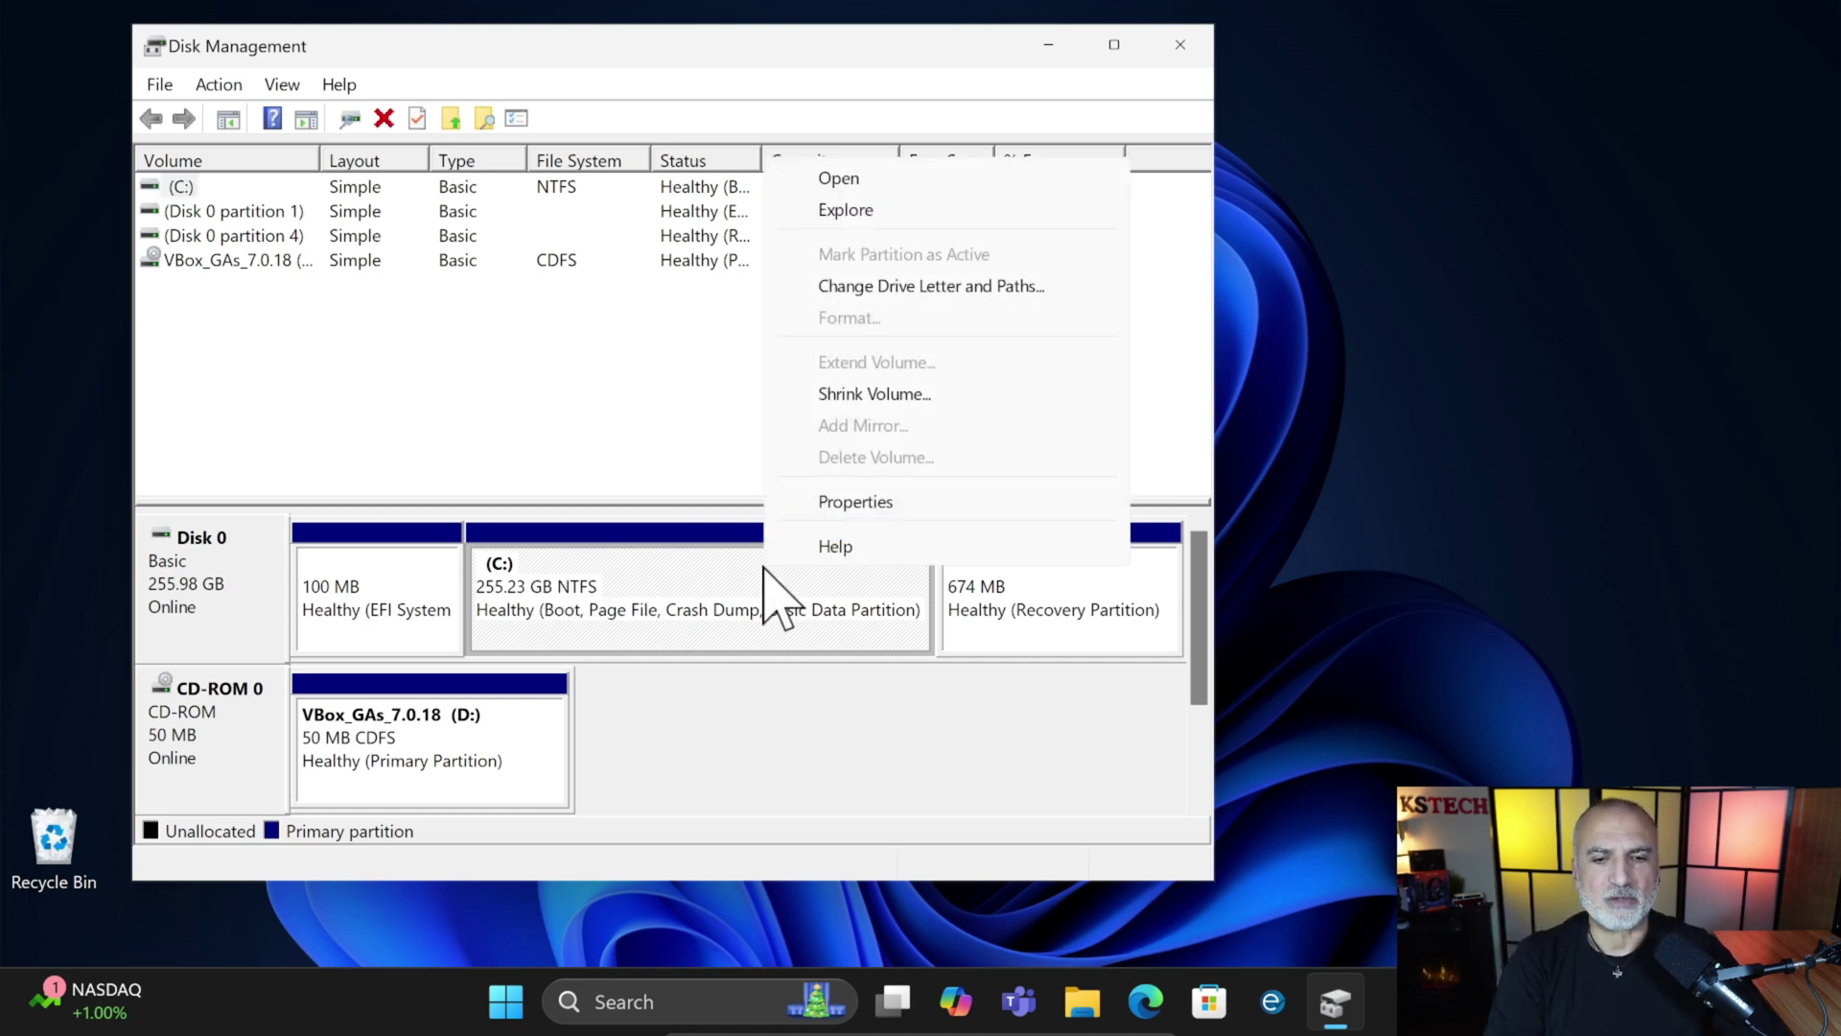
Shrink the 255.23 GB C: volume by 50000 MB, down to 206.40 GB.
left_click(859, 395)
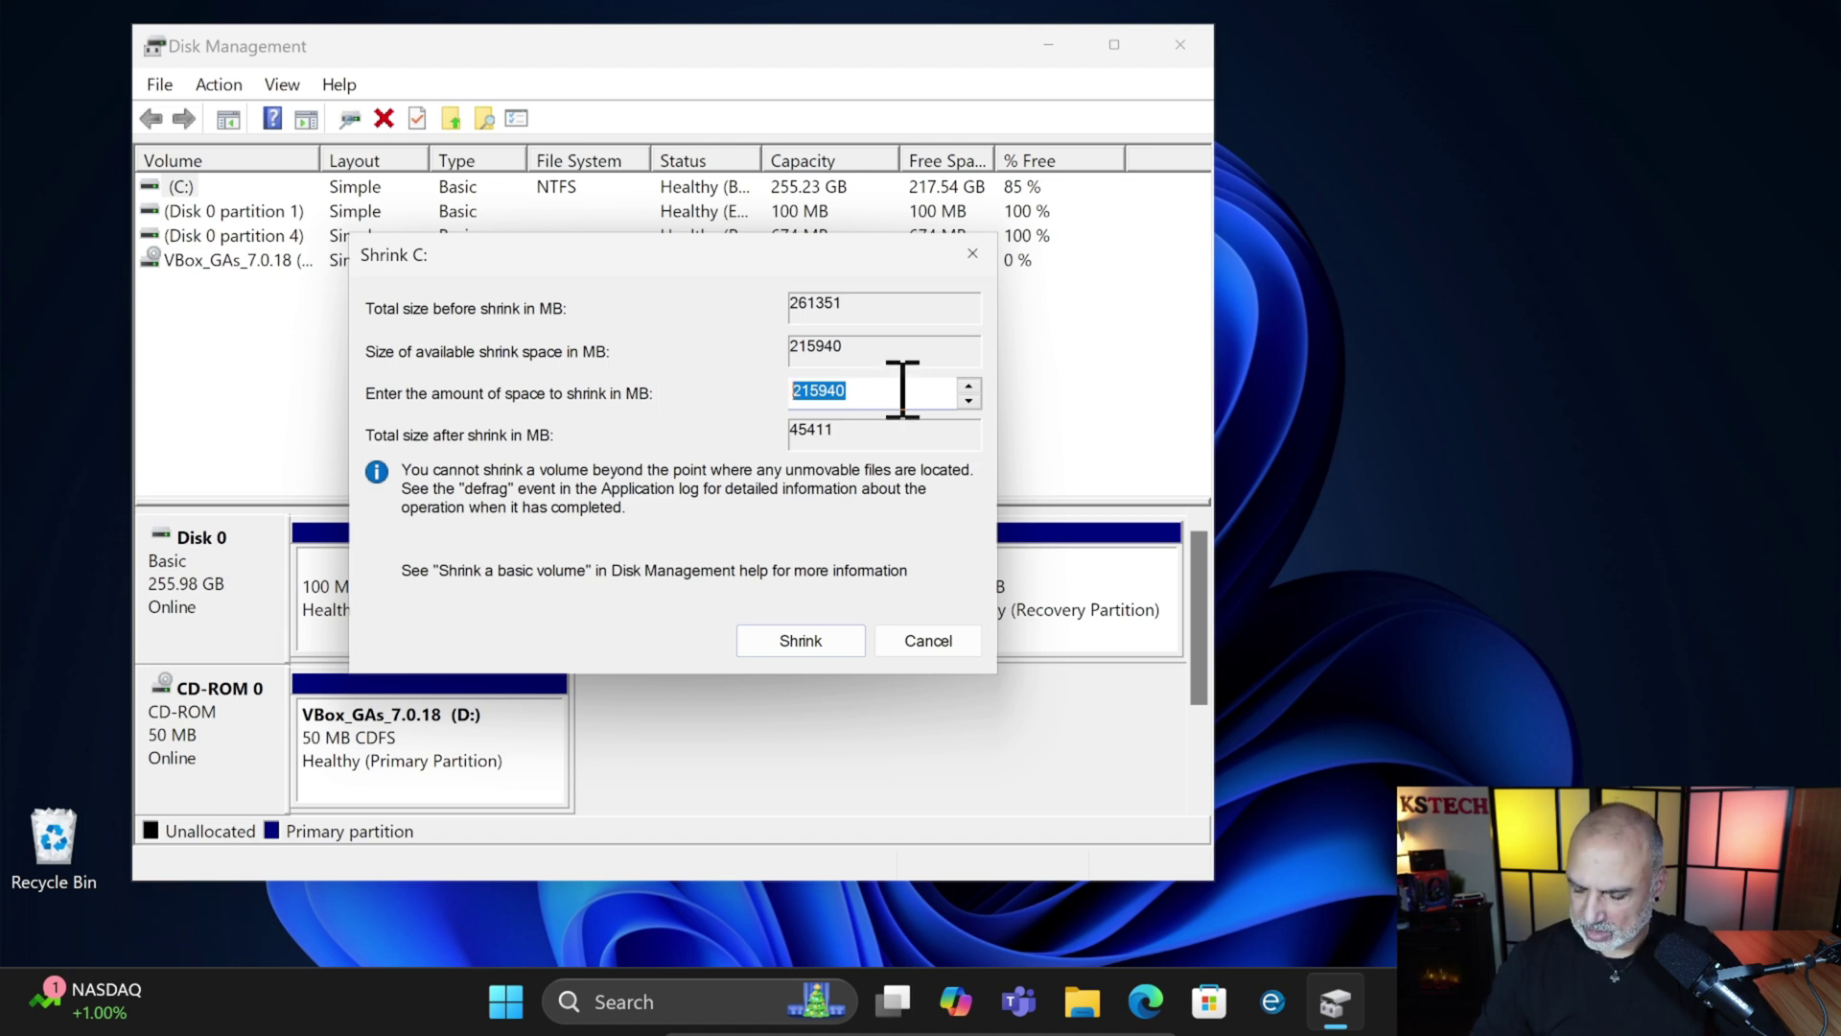
type("50000")
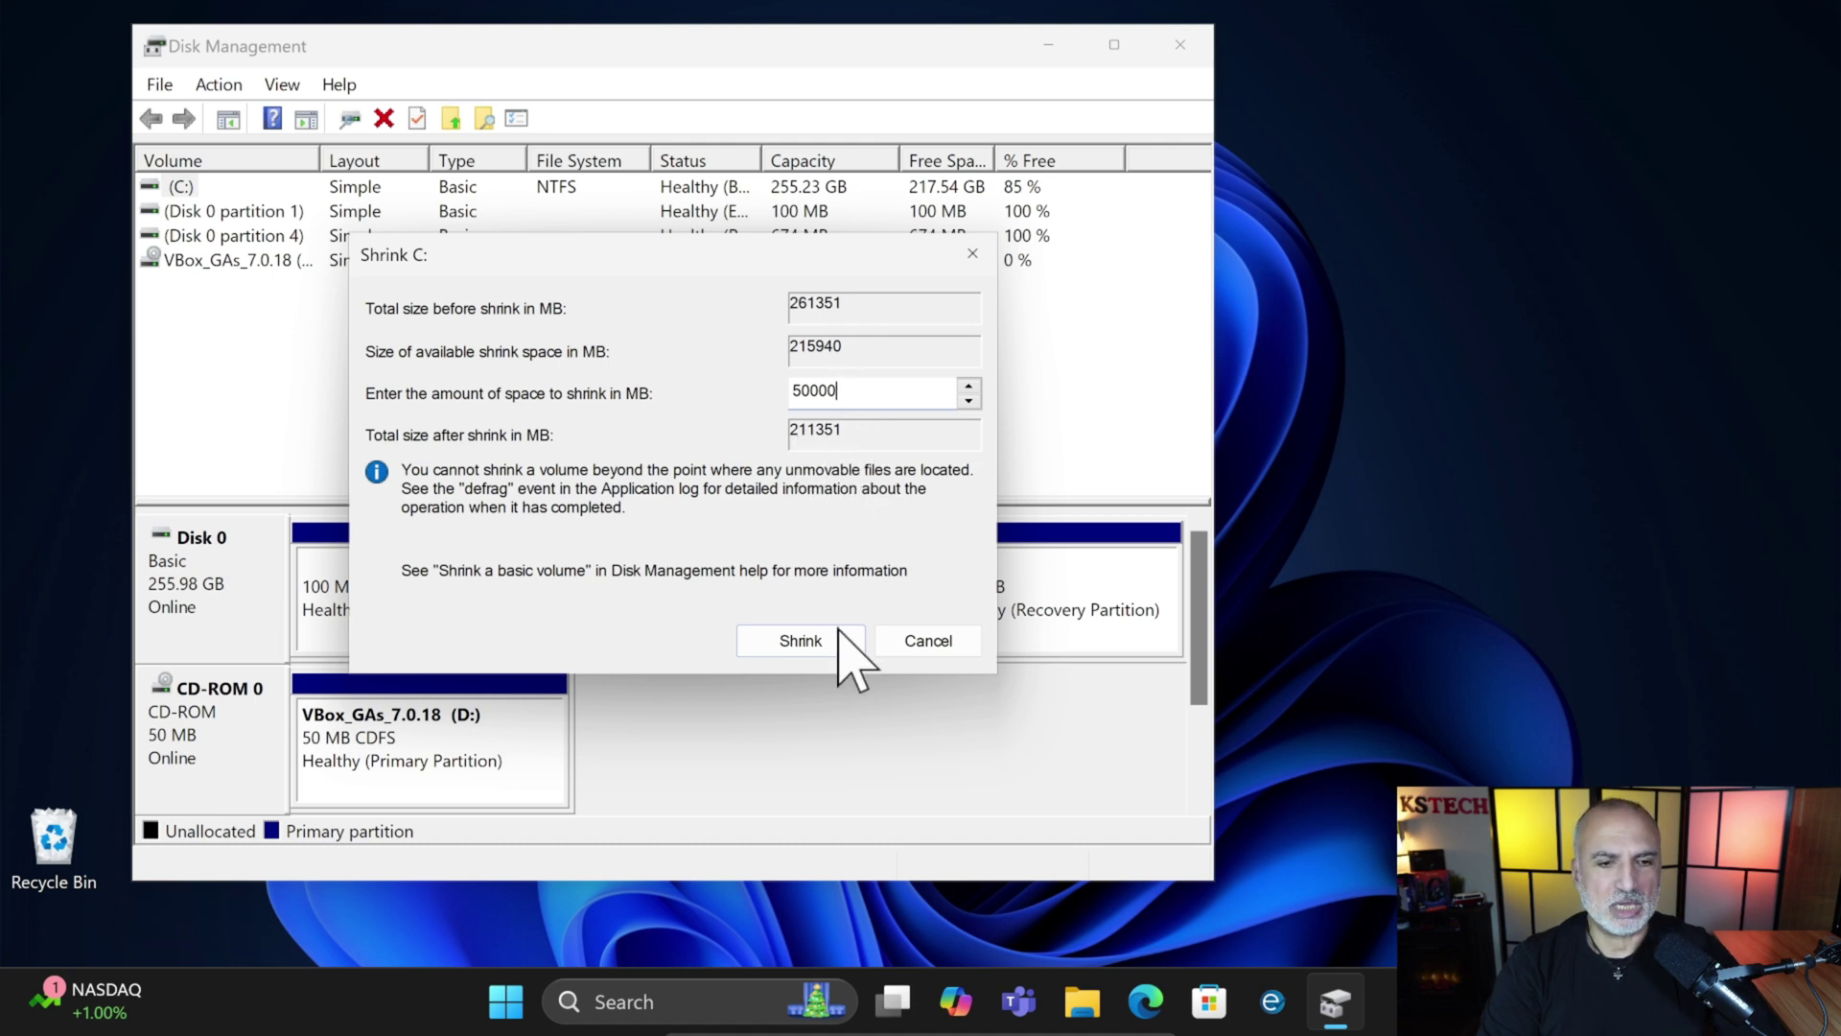
left_click(800, 640)
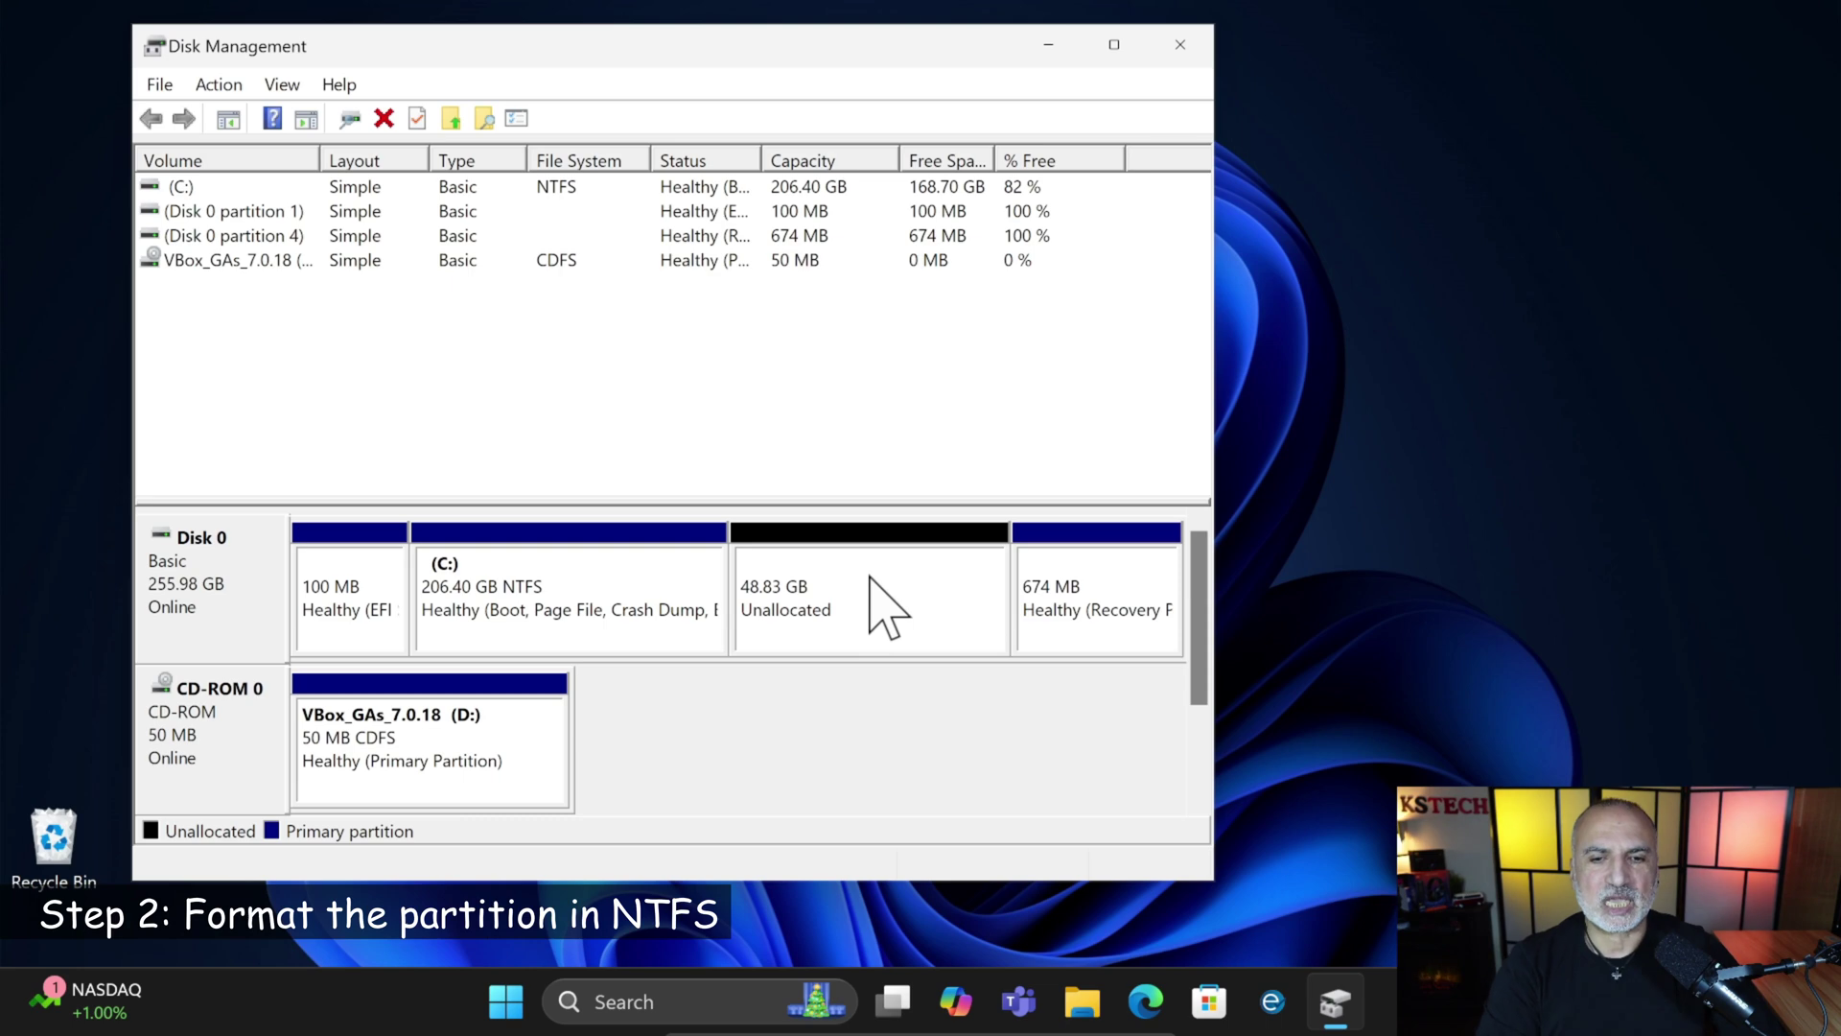
Start a new simple volume on the unallocated space using all 49999 MB and drive letter E.
right_click(858, 583)
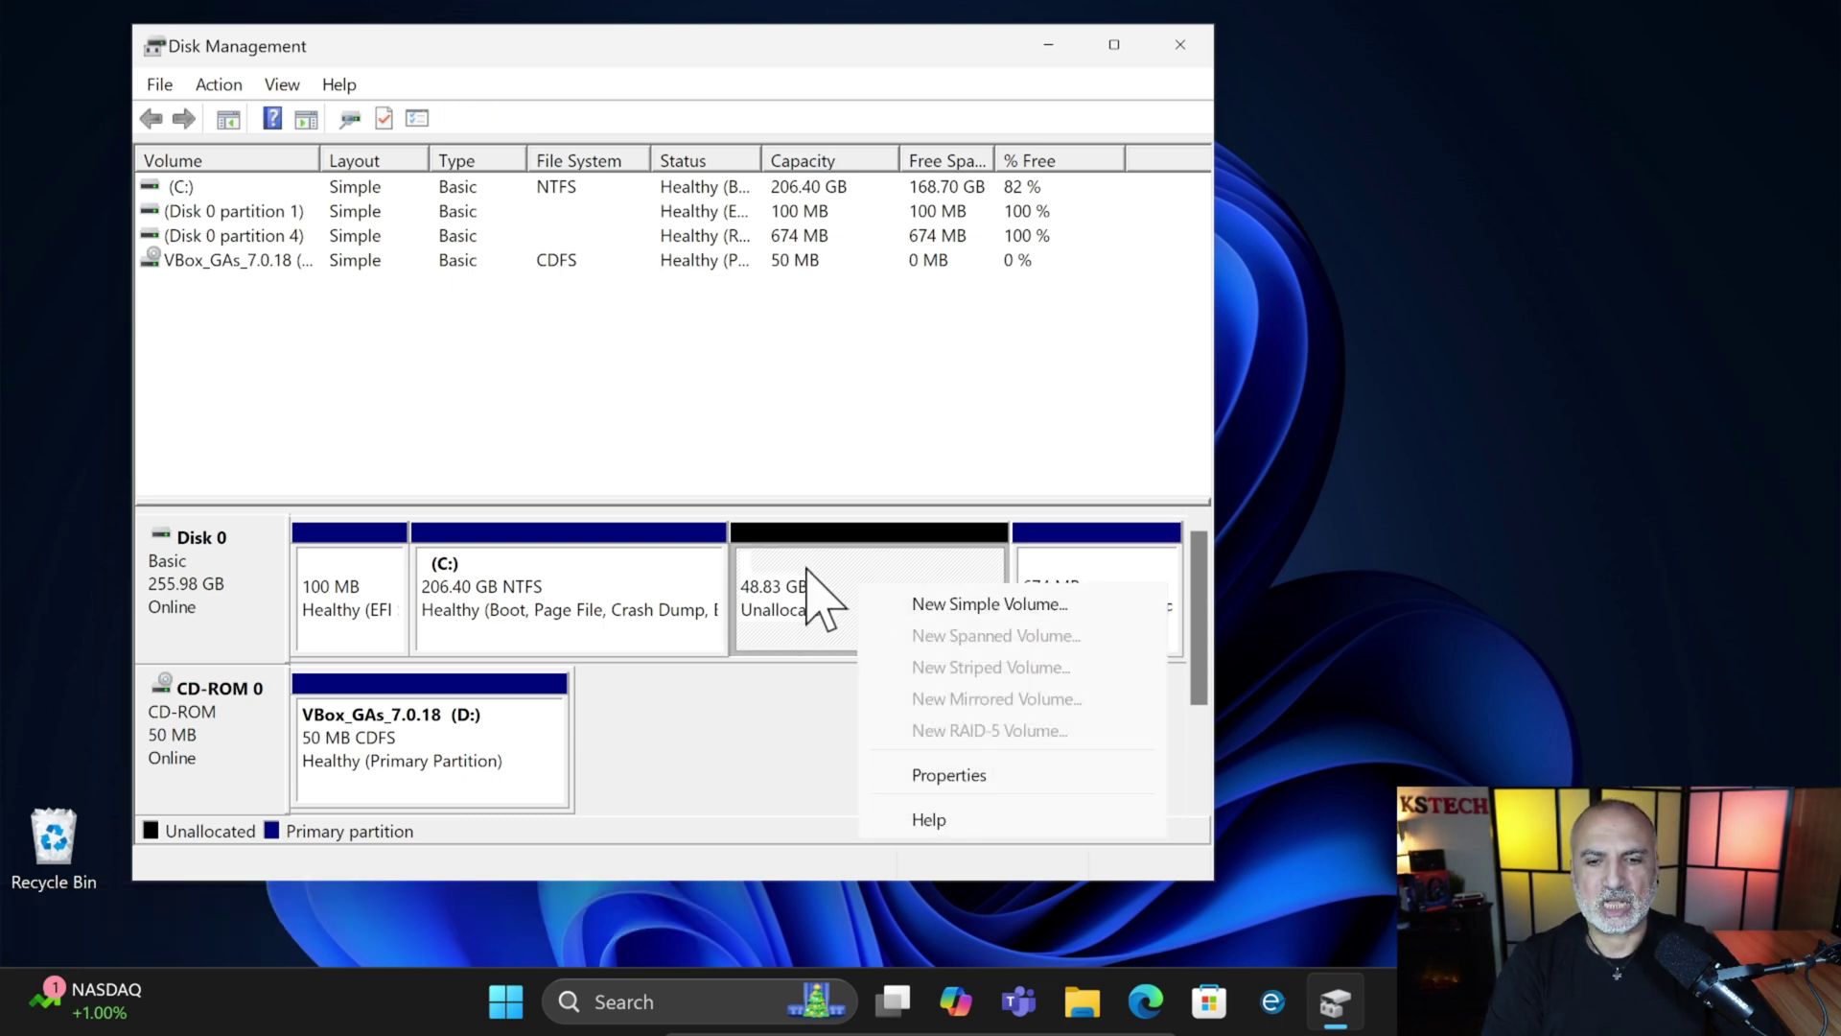
left_click(926, 607)
left_click(697, 703)
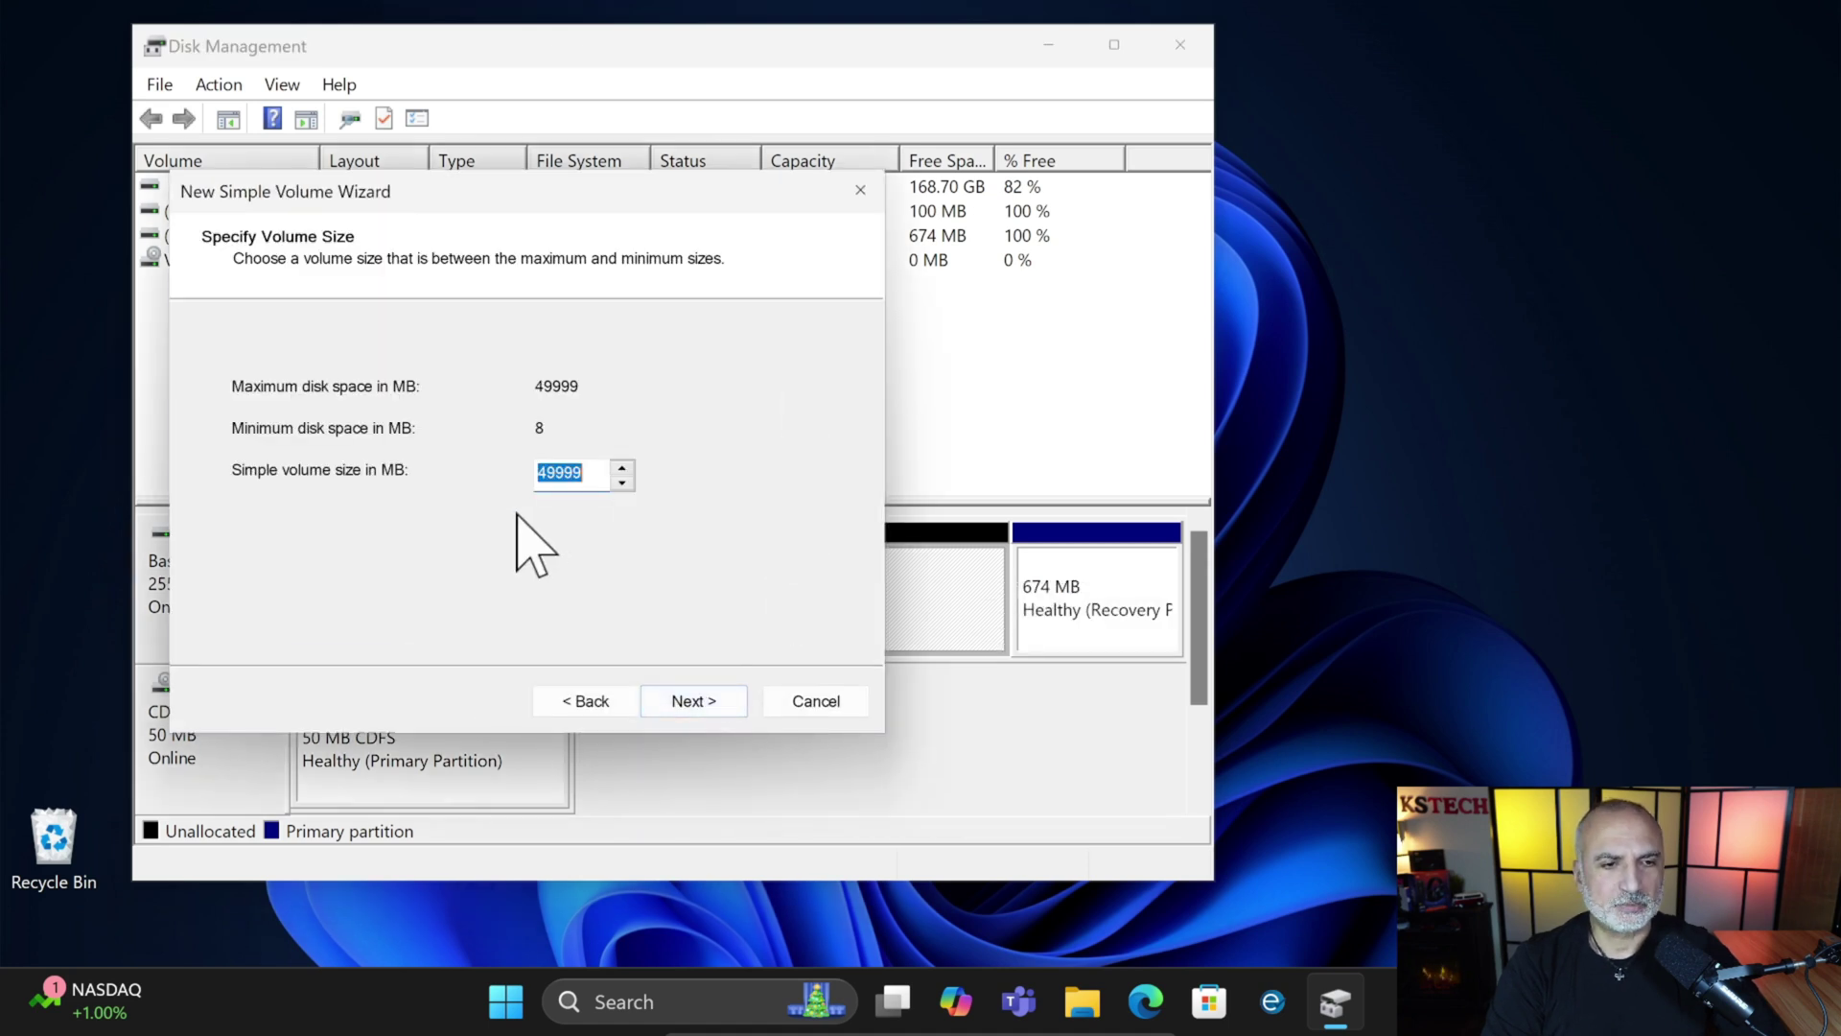
left_click(696, 708)
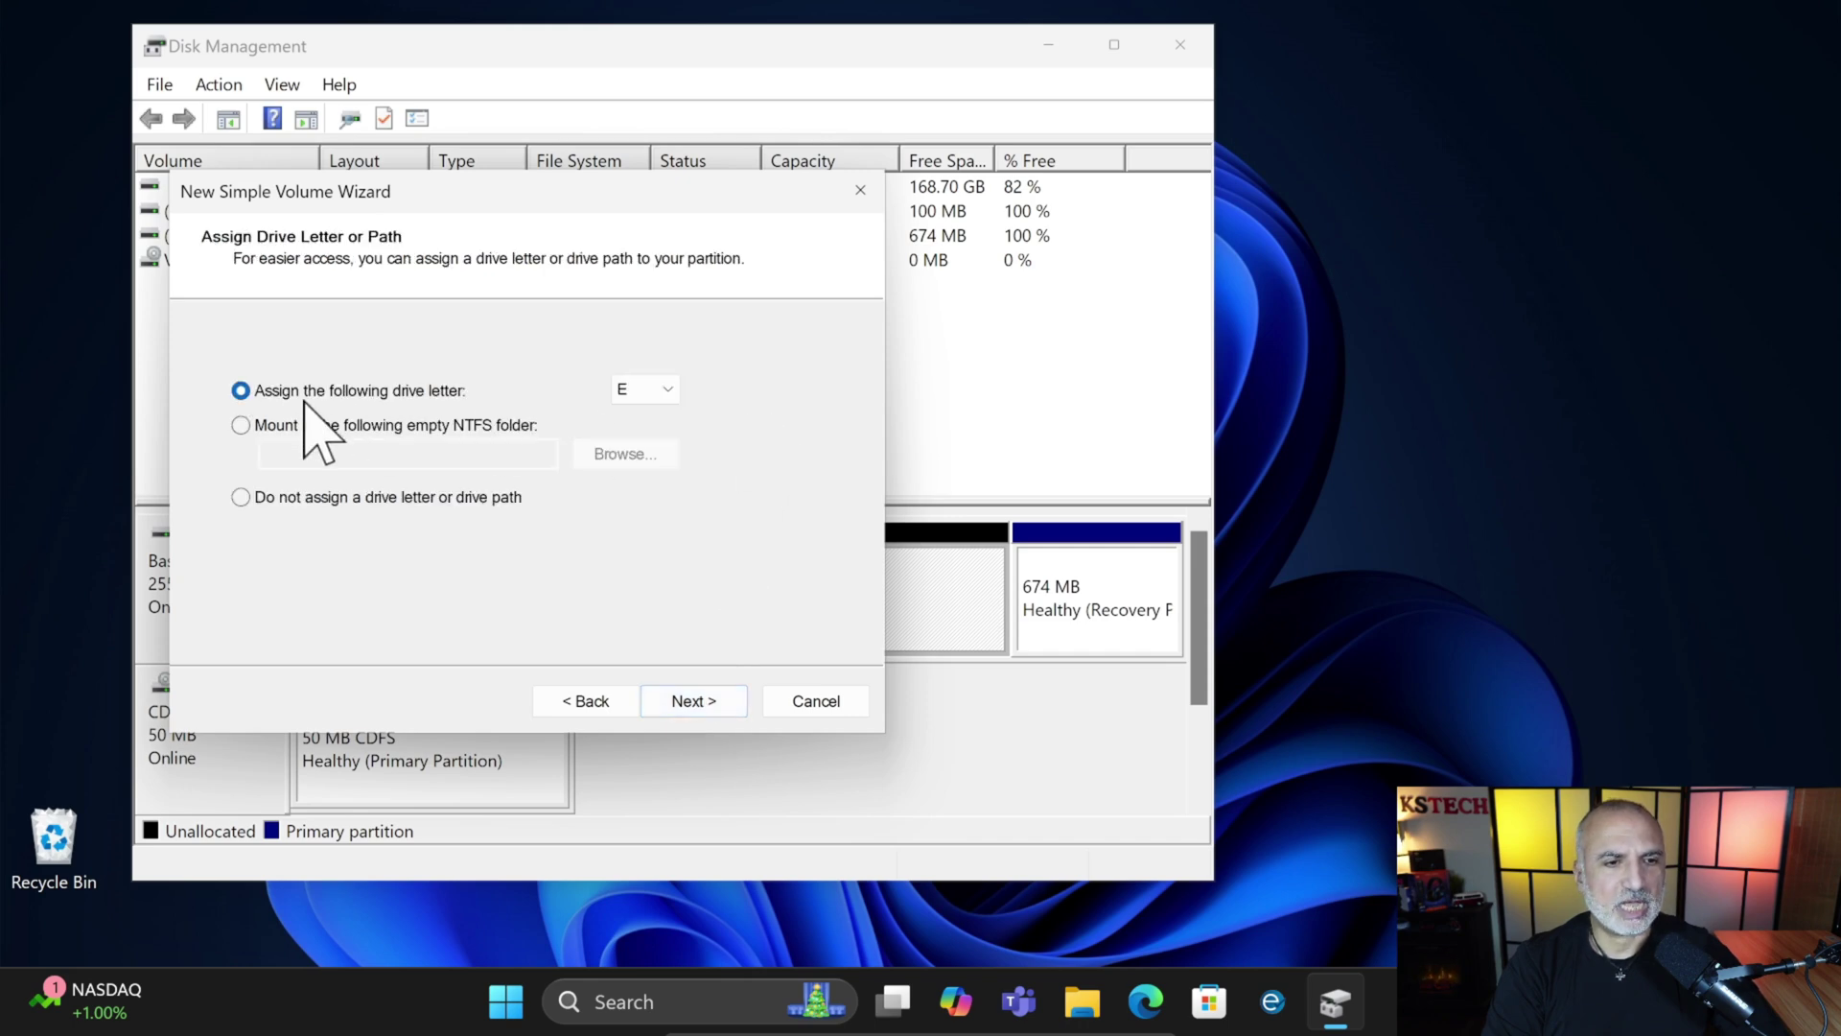
left_click(331, 396)
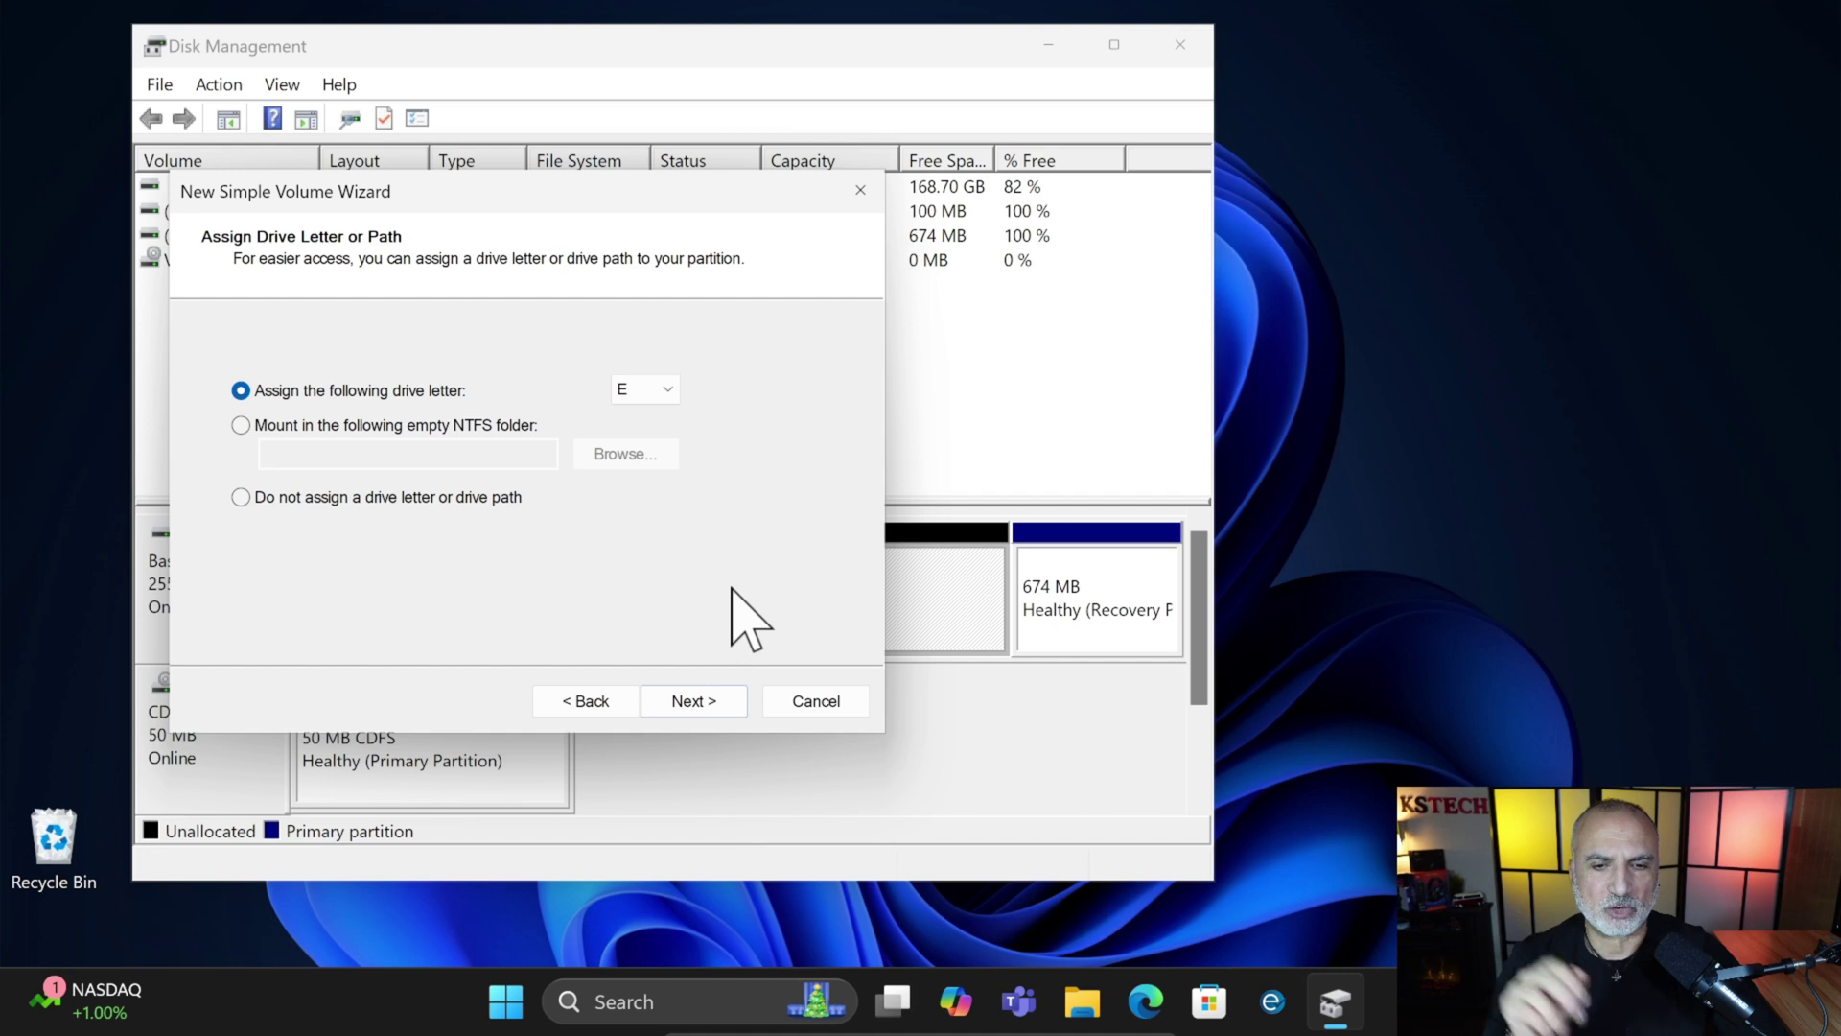
left_click(693, 707)
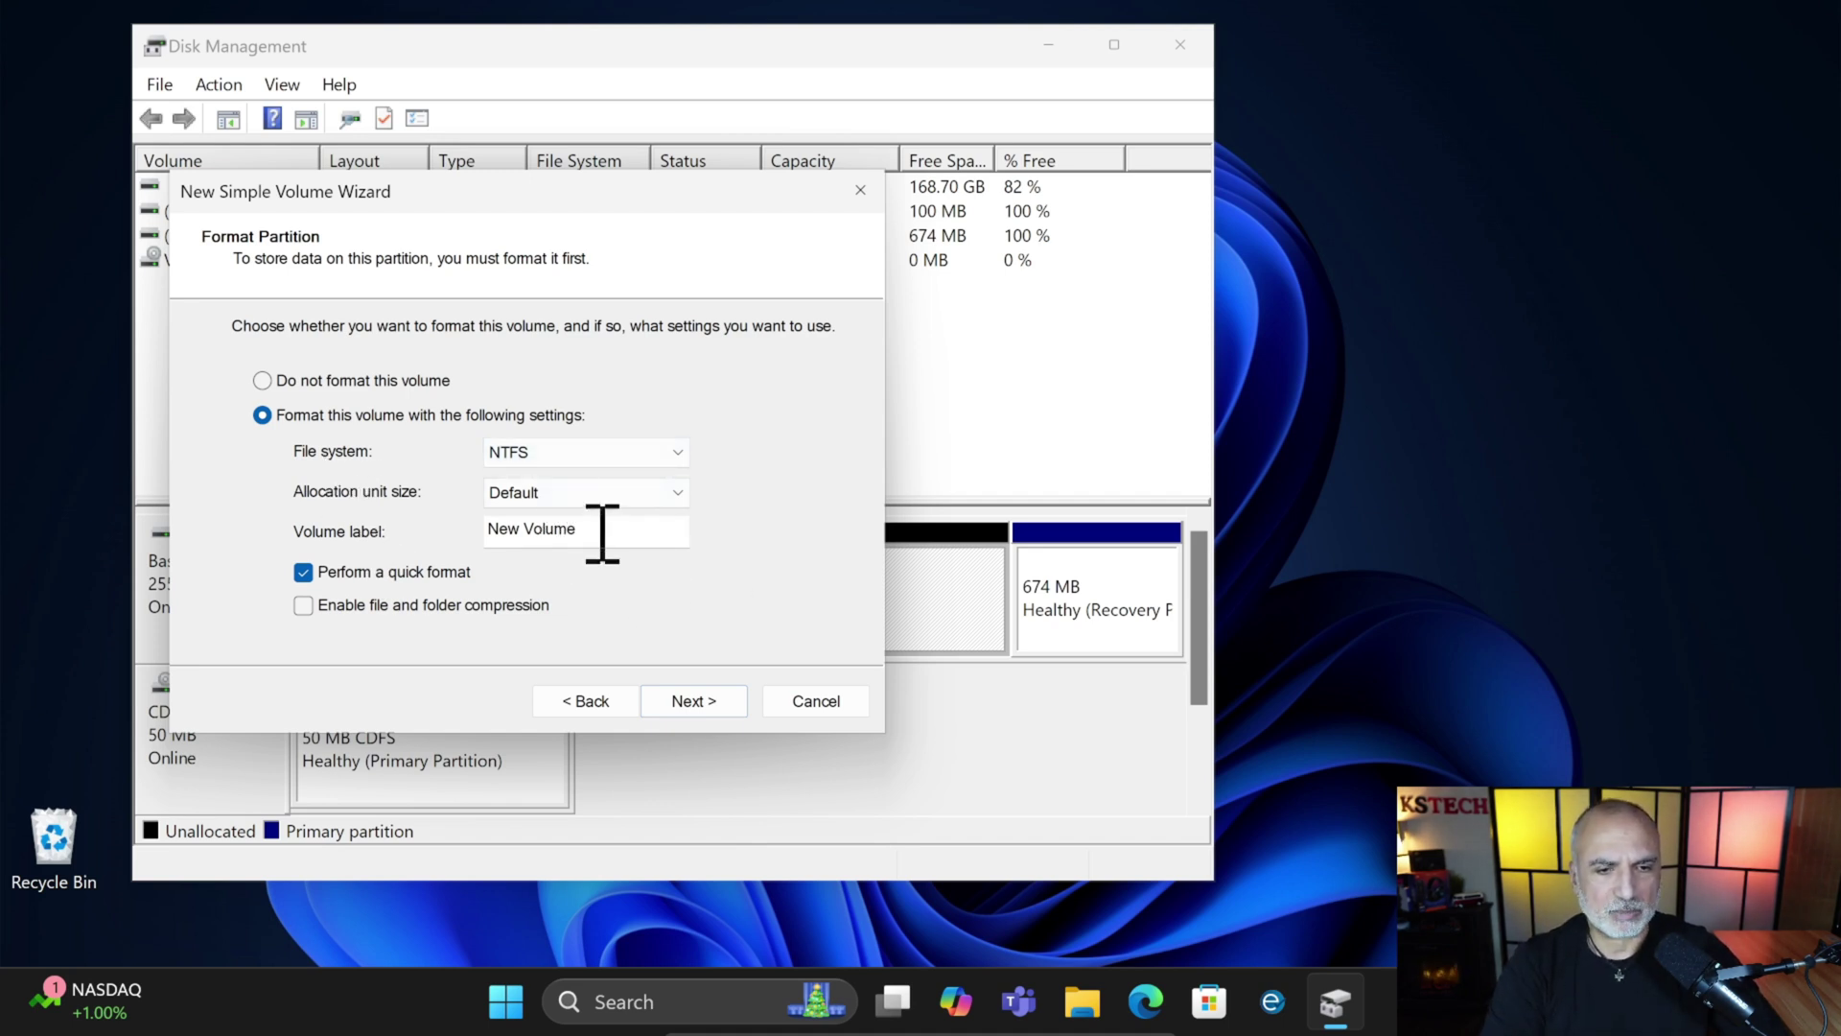
Label the volume 'Protected partition', keep NTFS formatting, and finish the wizard.
left_click_drag(600, 527, 300, 522)
type("Protected")
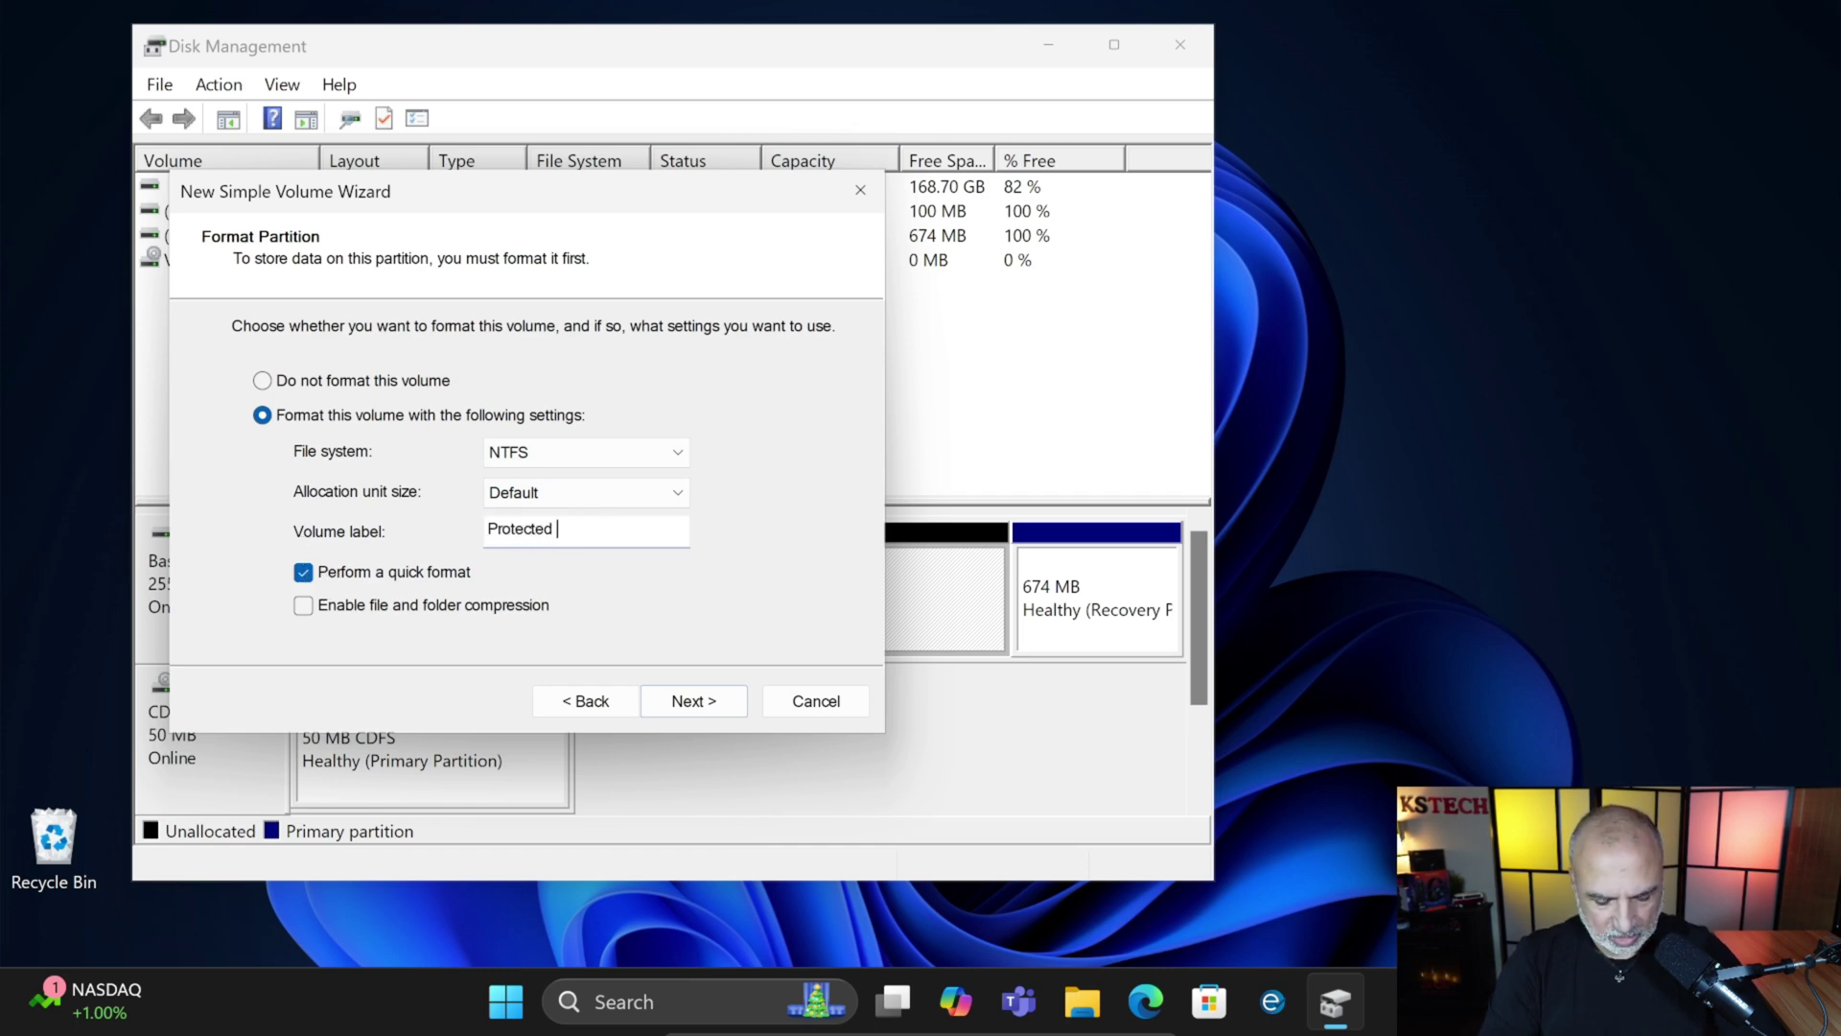
type("partition")
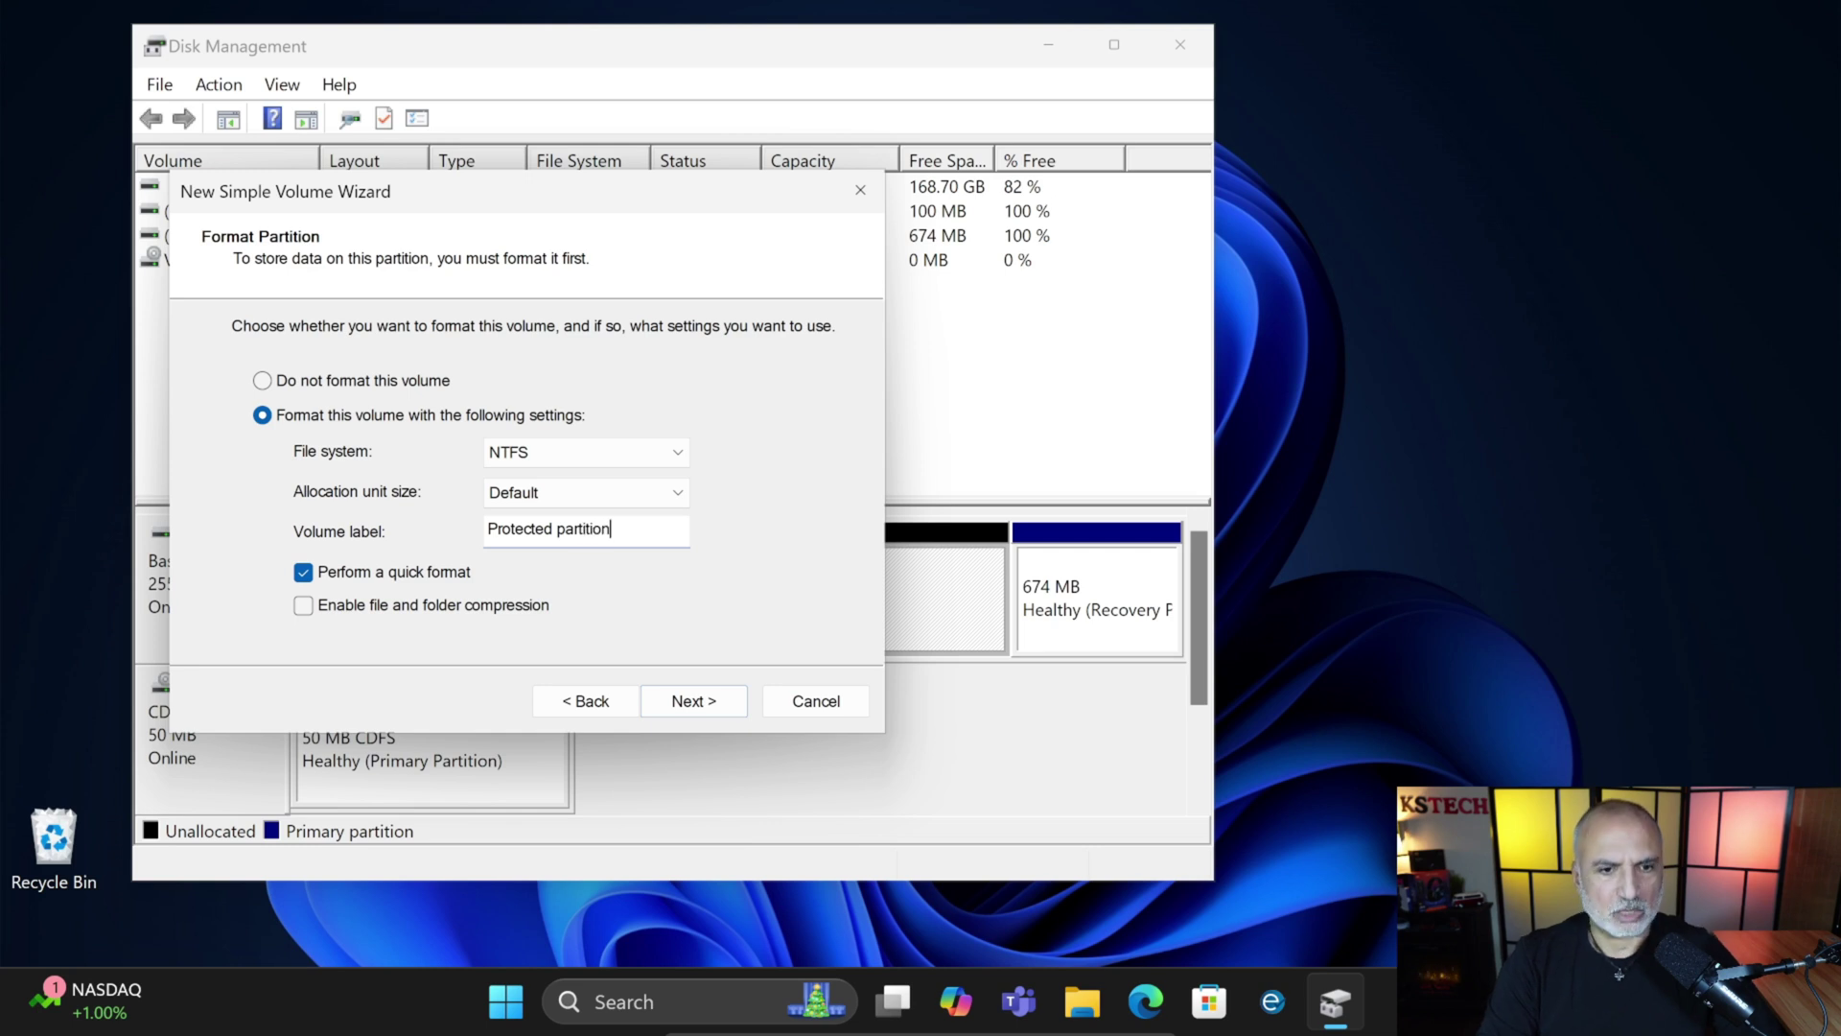
left_click(693, 705)
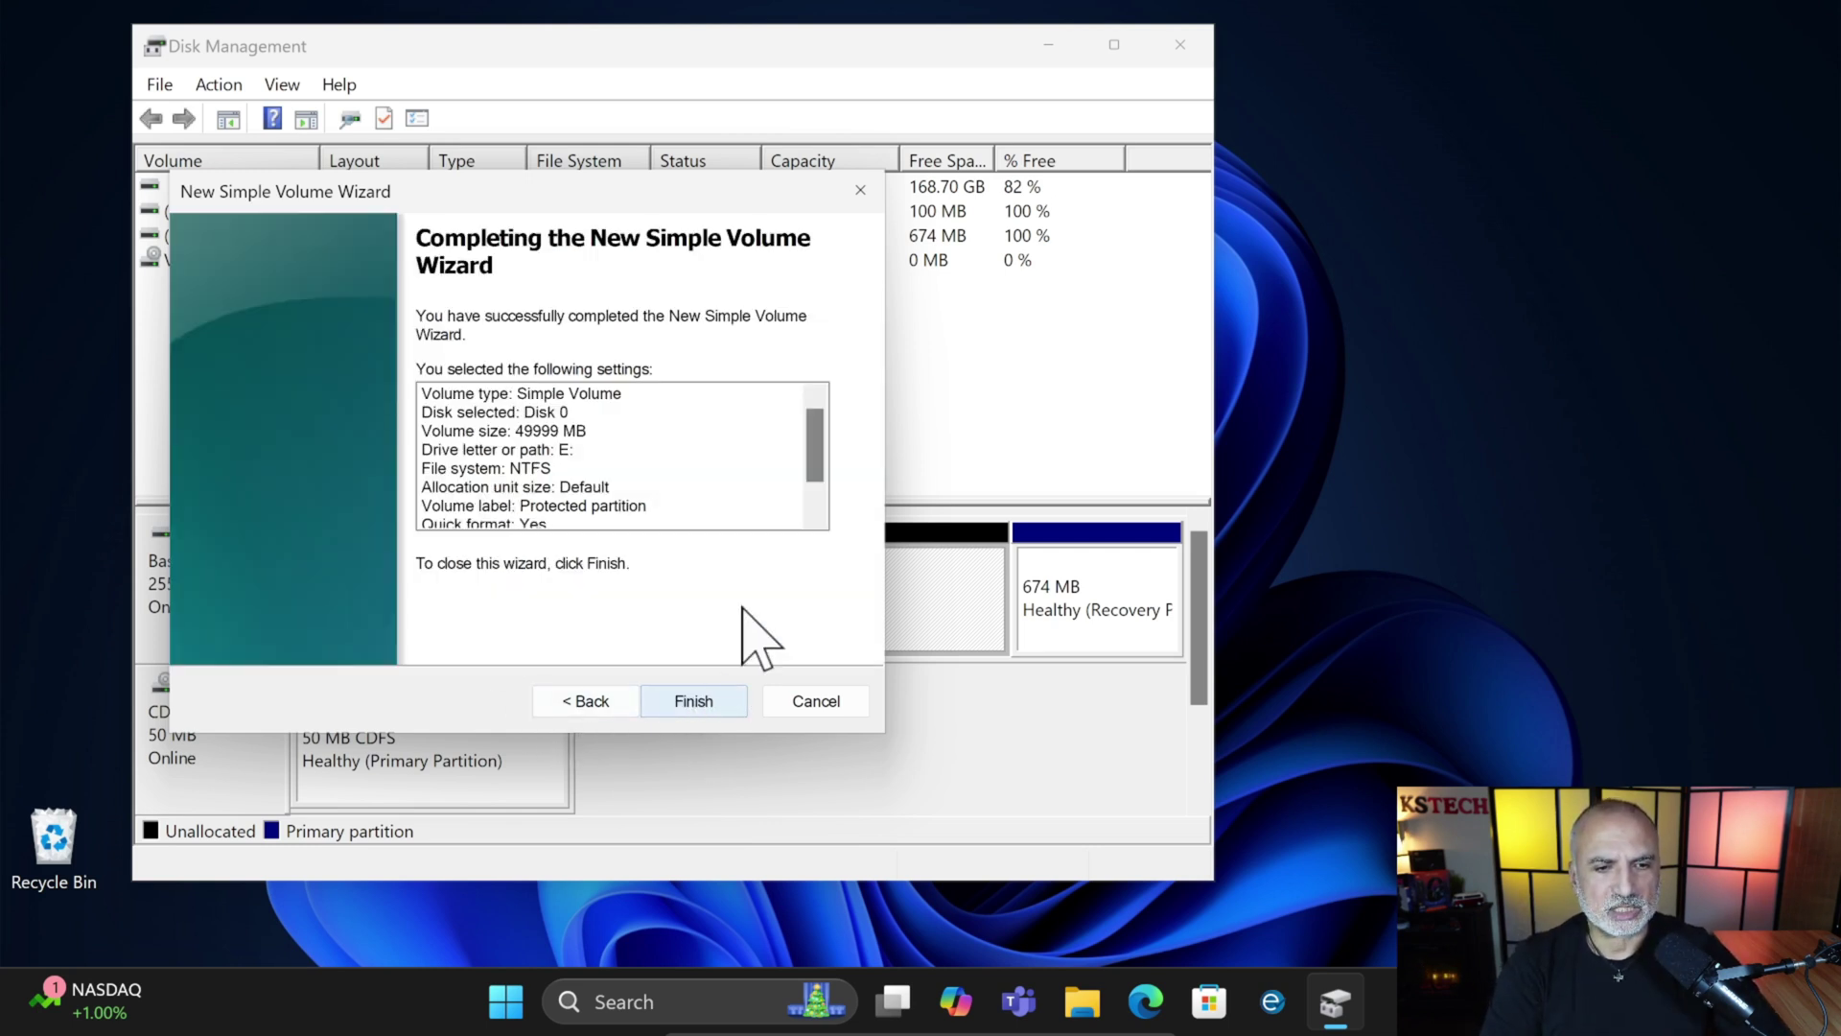
left_click(692, 705)
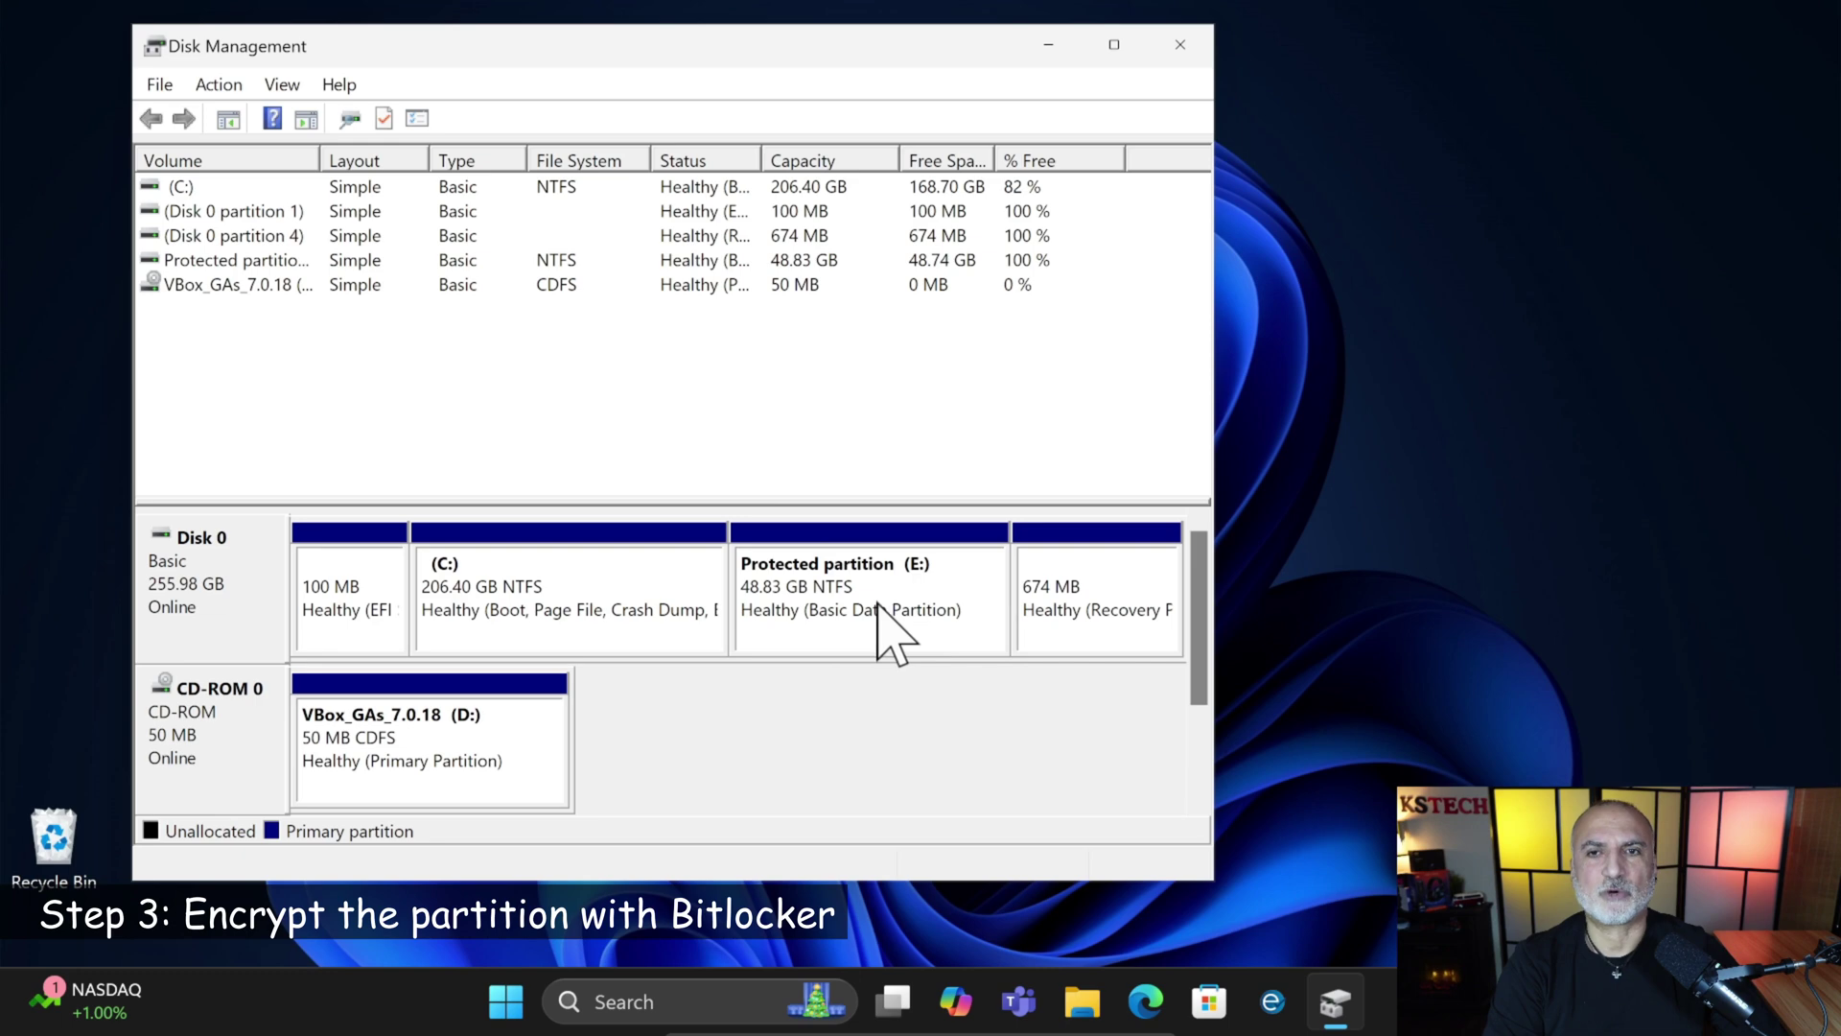
Minimize Disk Management and show This PC in a File Explorer window.
left_click(1050, 48)
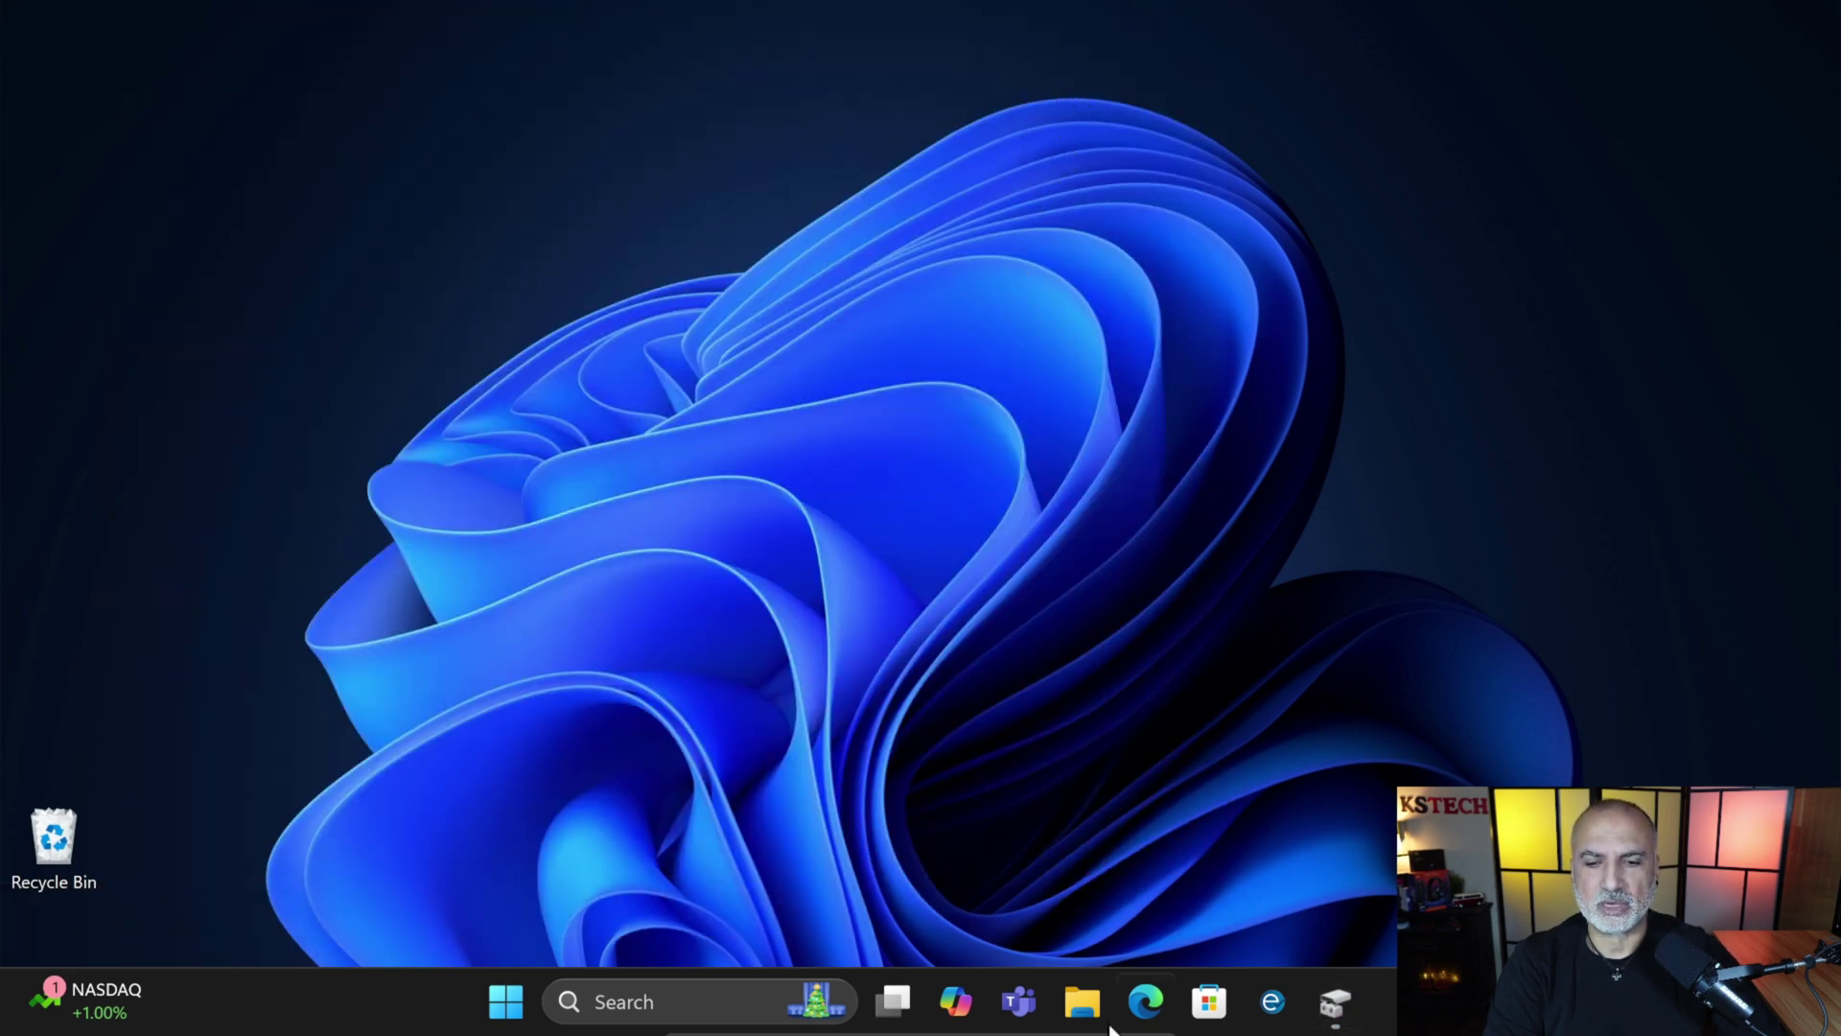
left_click(1084, 1007)
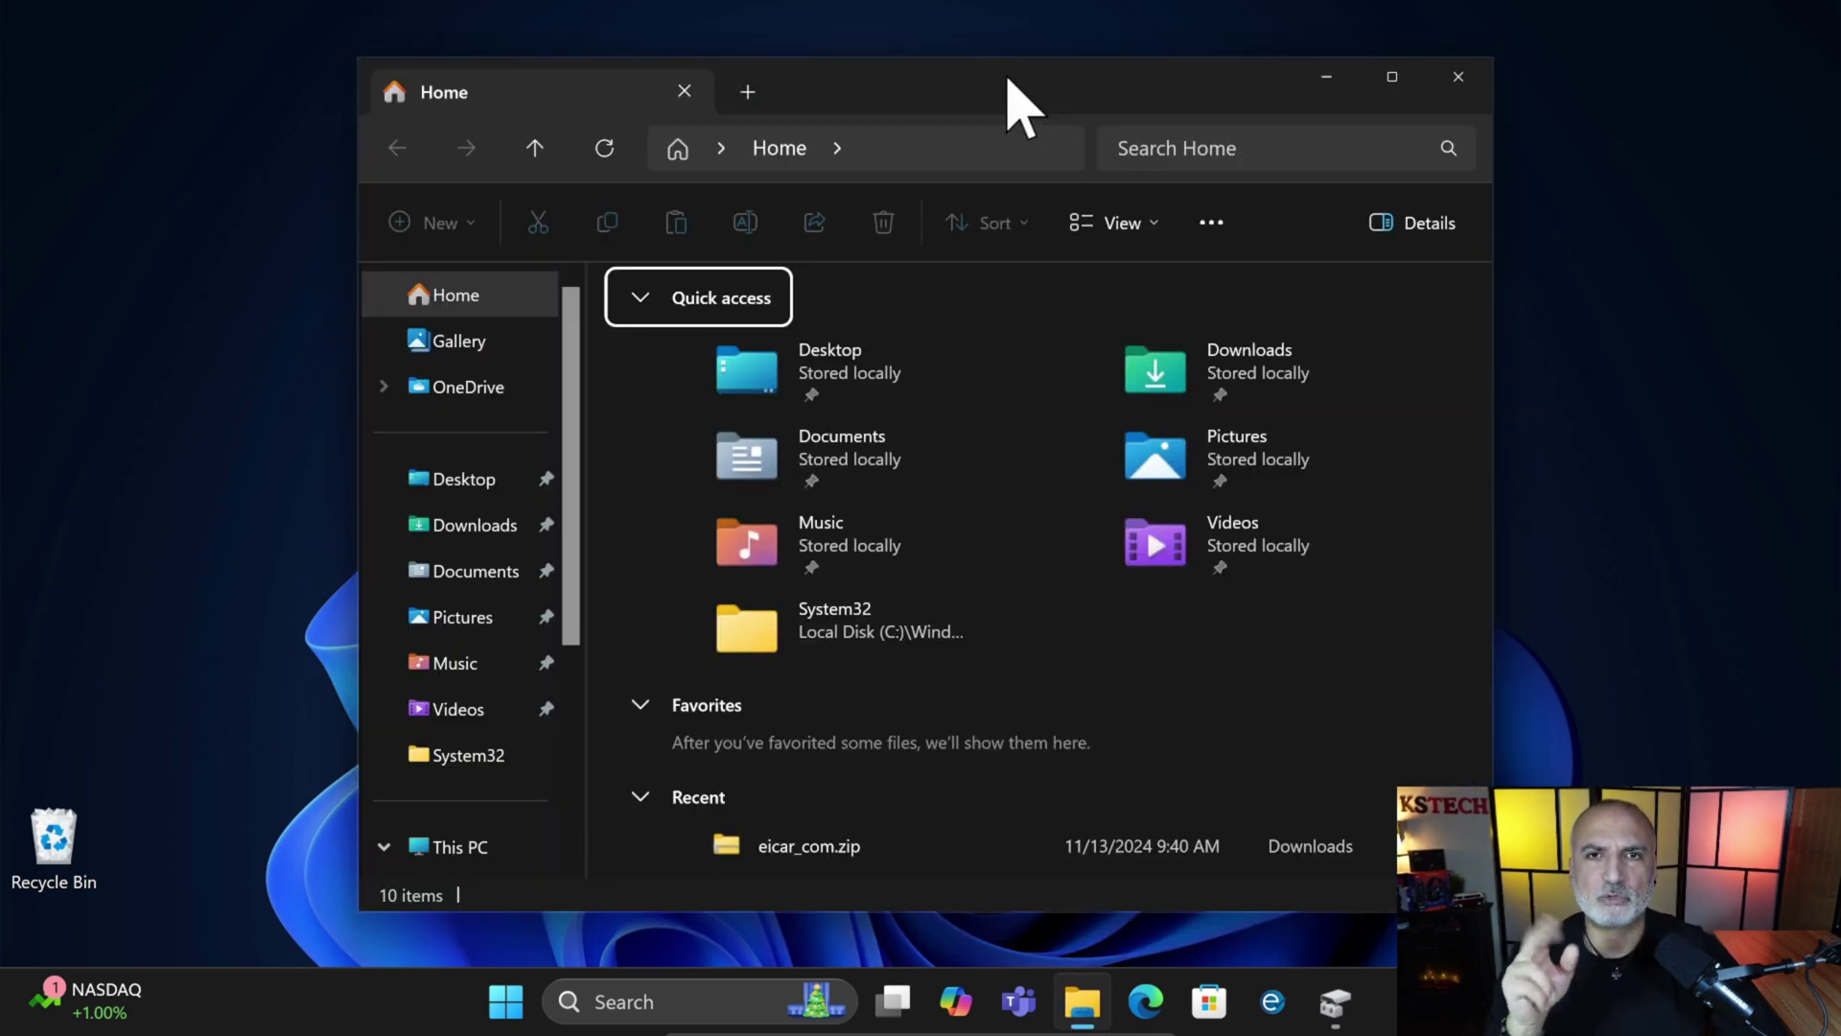
left_click_drag(1007, 84, 735, 68)
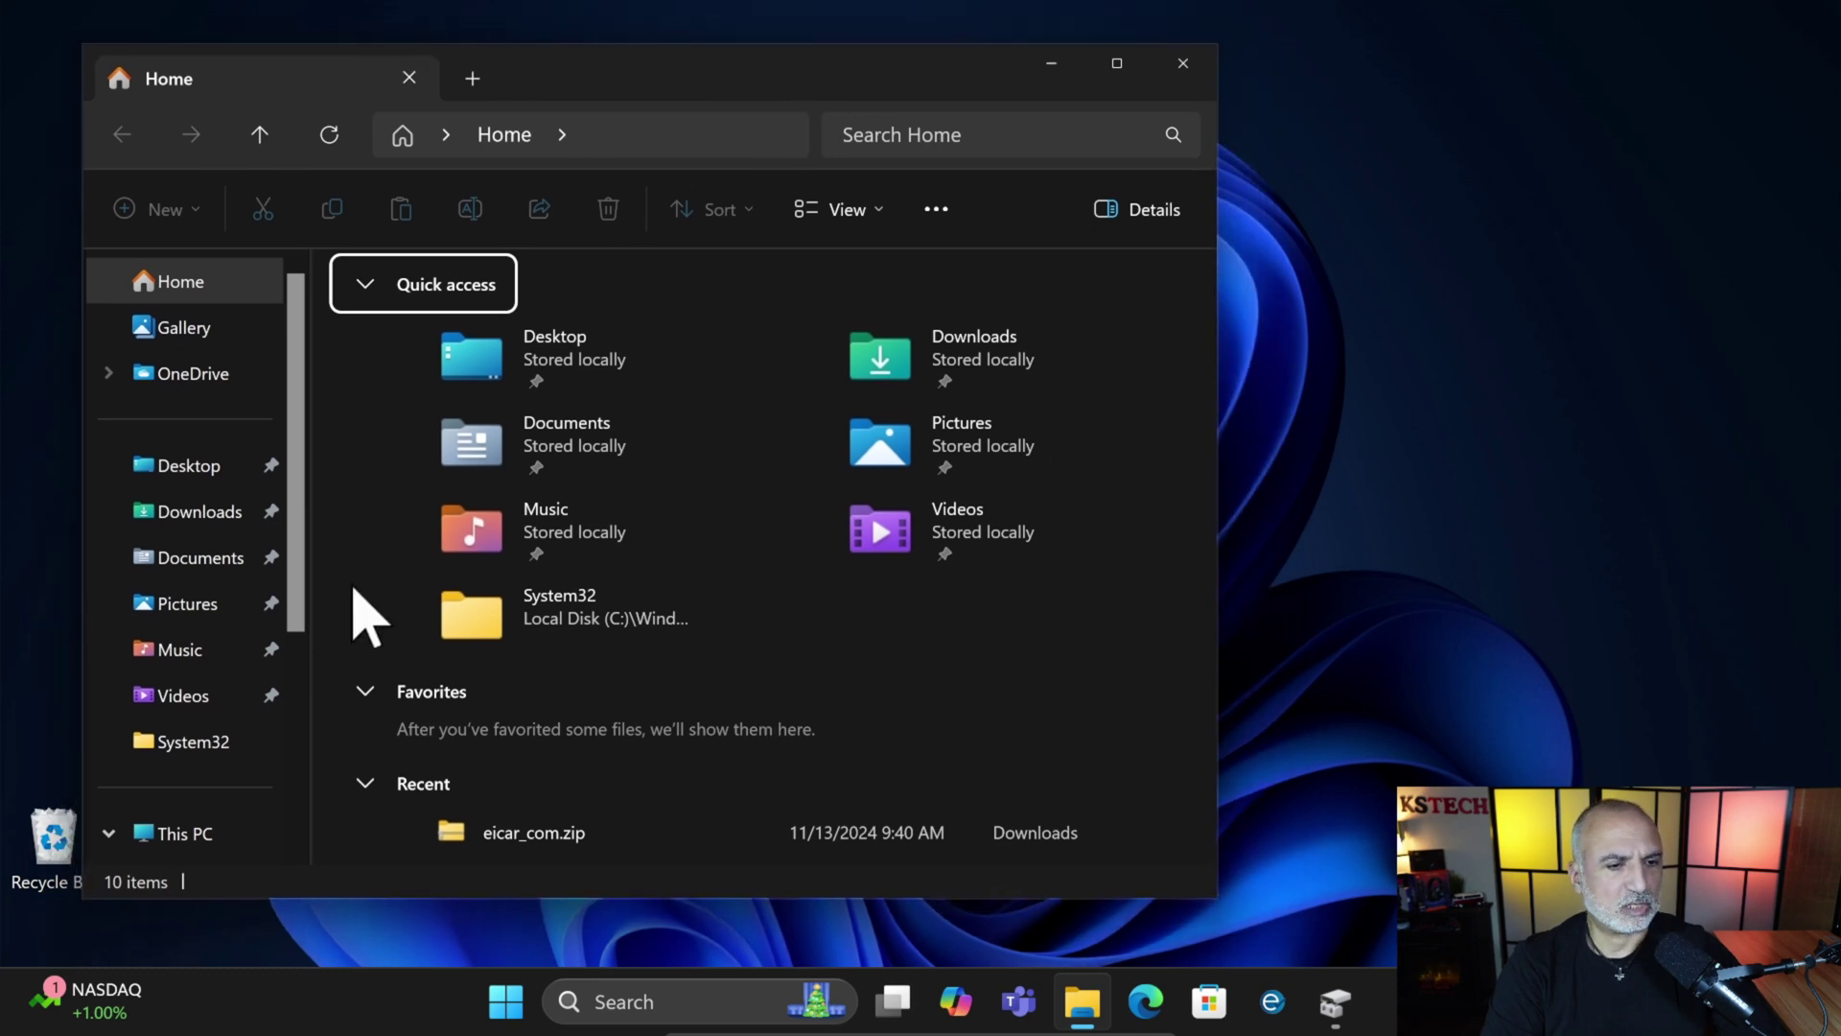
scroll(230, 613, "down", 4)
left_click(196, 501)
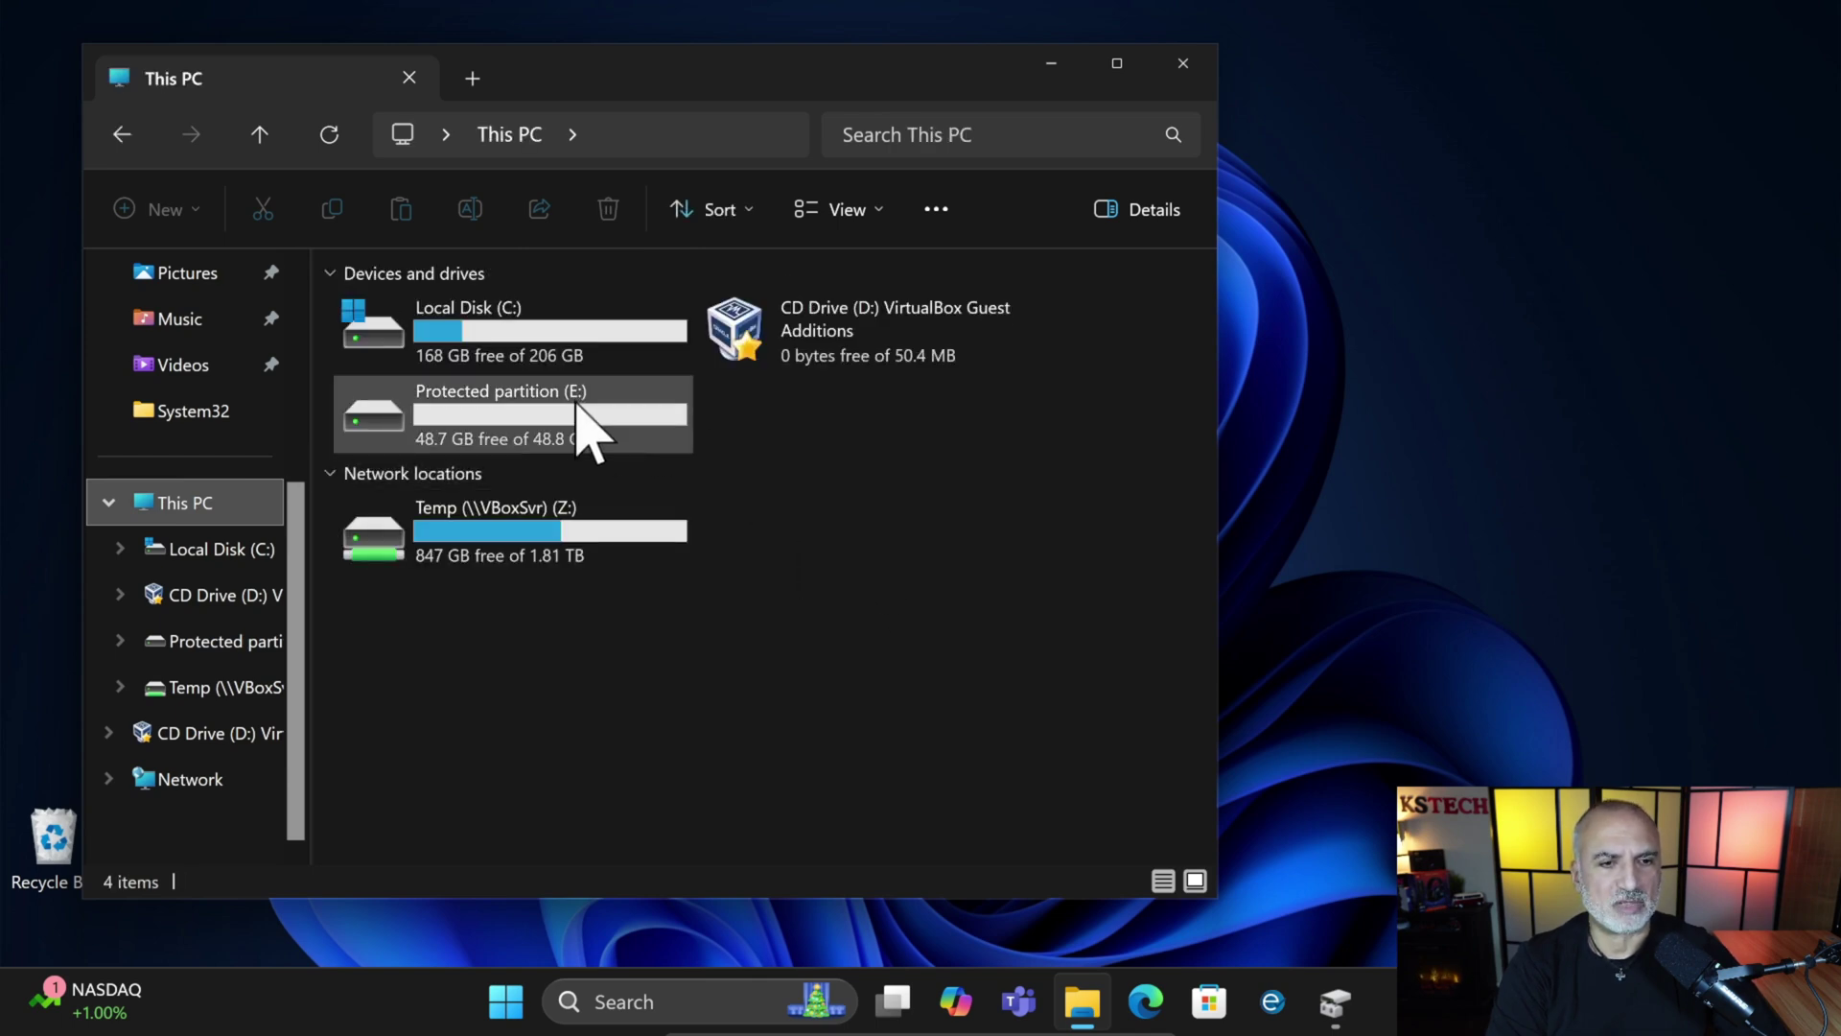
Turn on BitLocker for Protected partition (E:), choosing password unlocking.
left_click(439, 414)
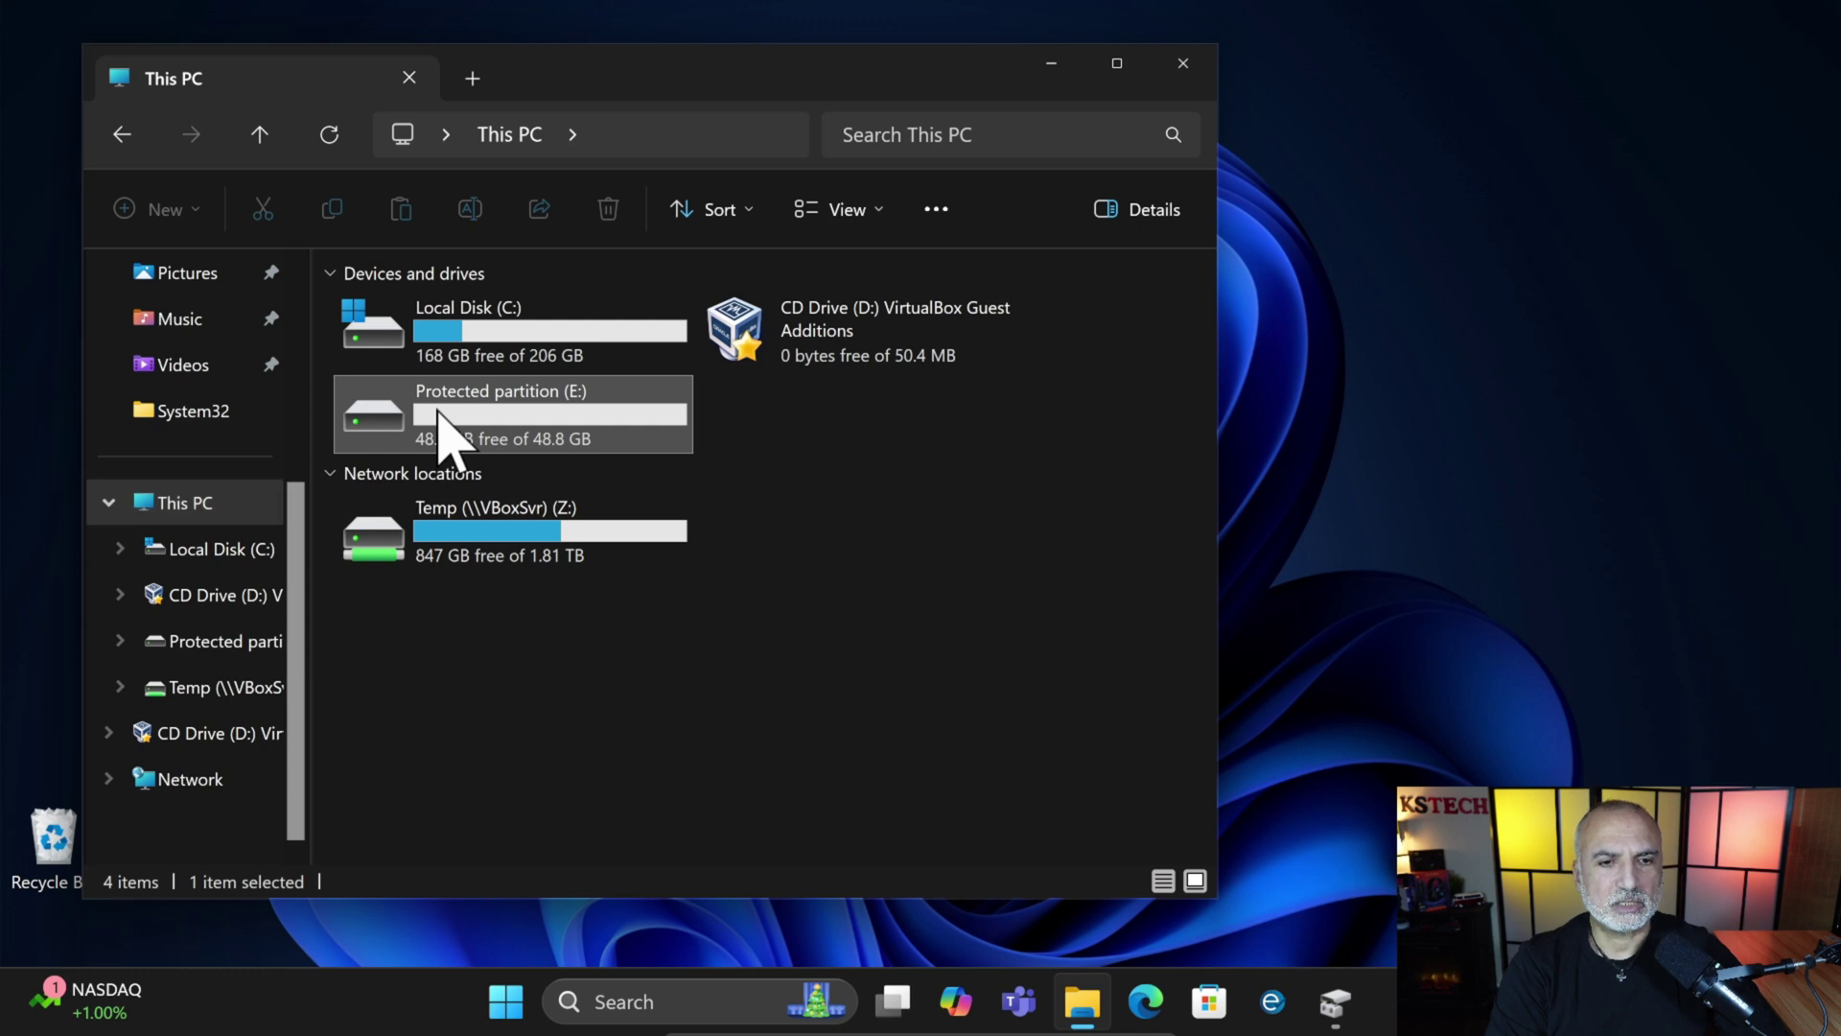
right_click(439, 415)
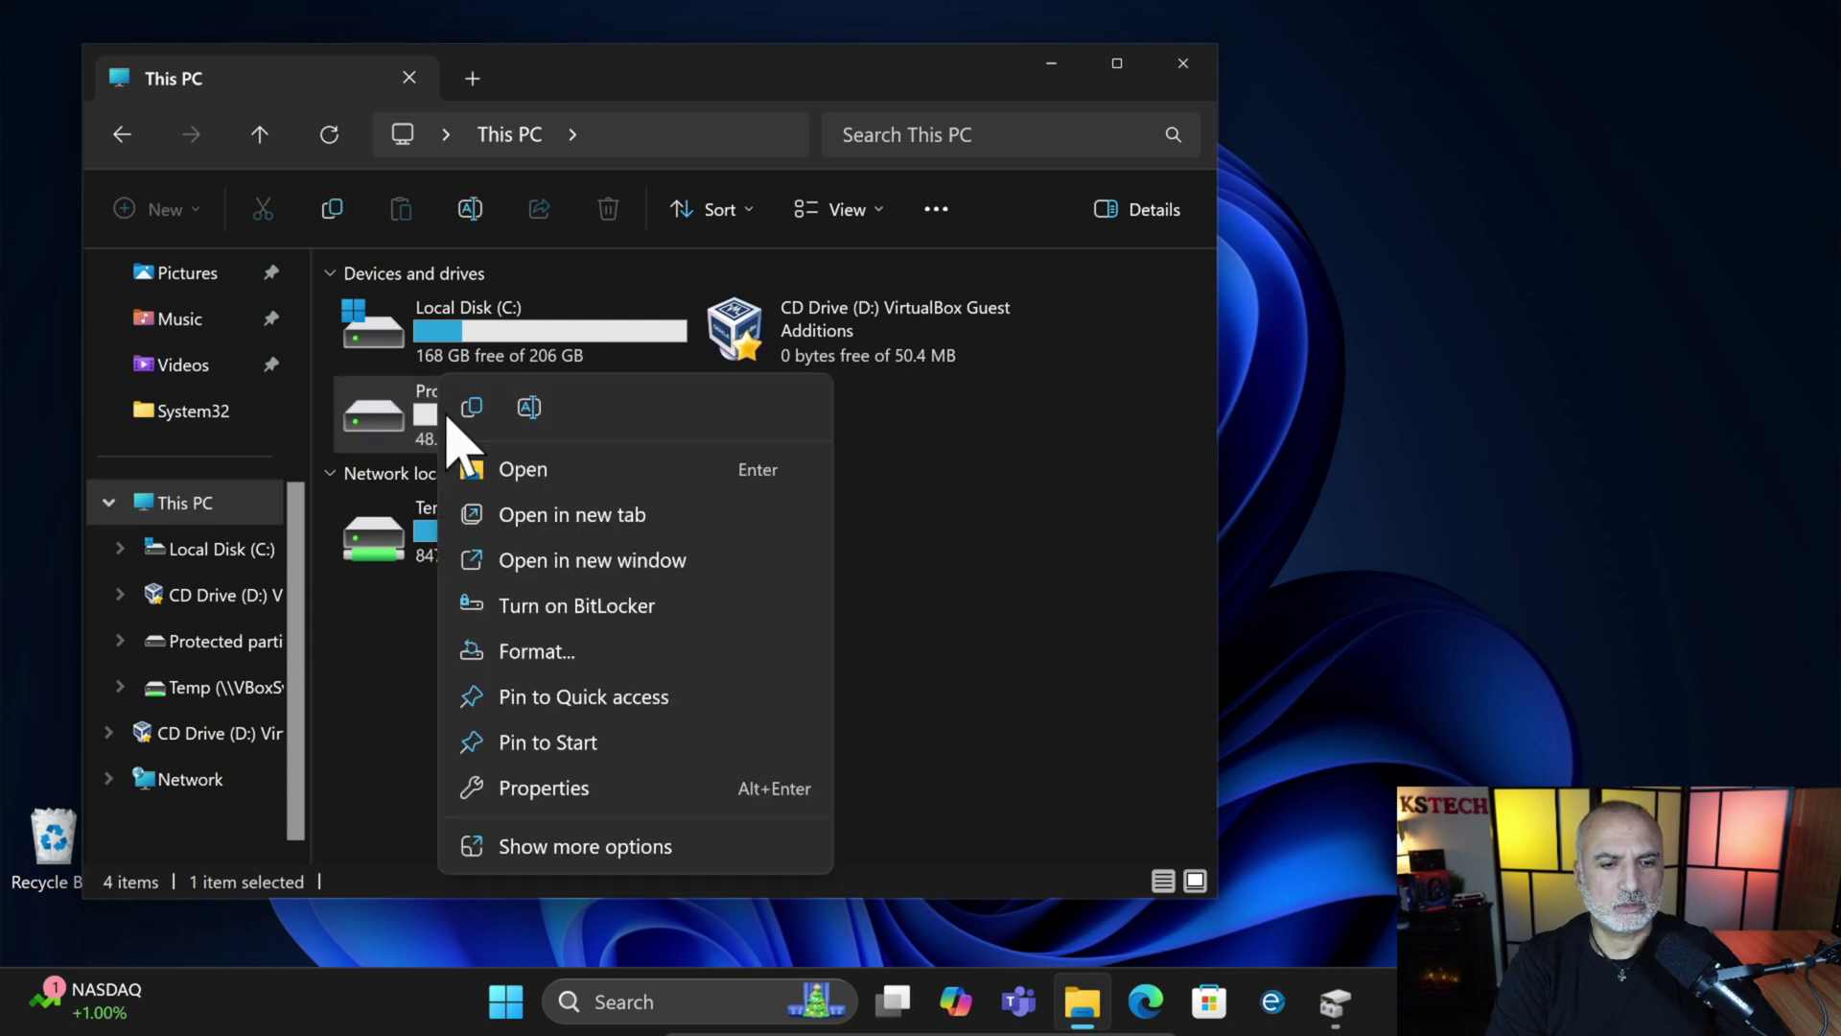
left_click(528, 606)
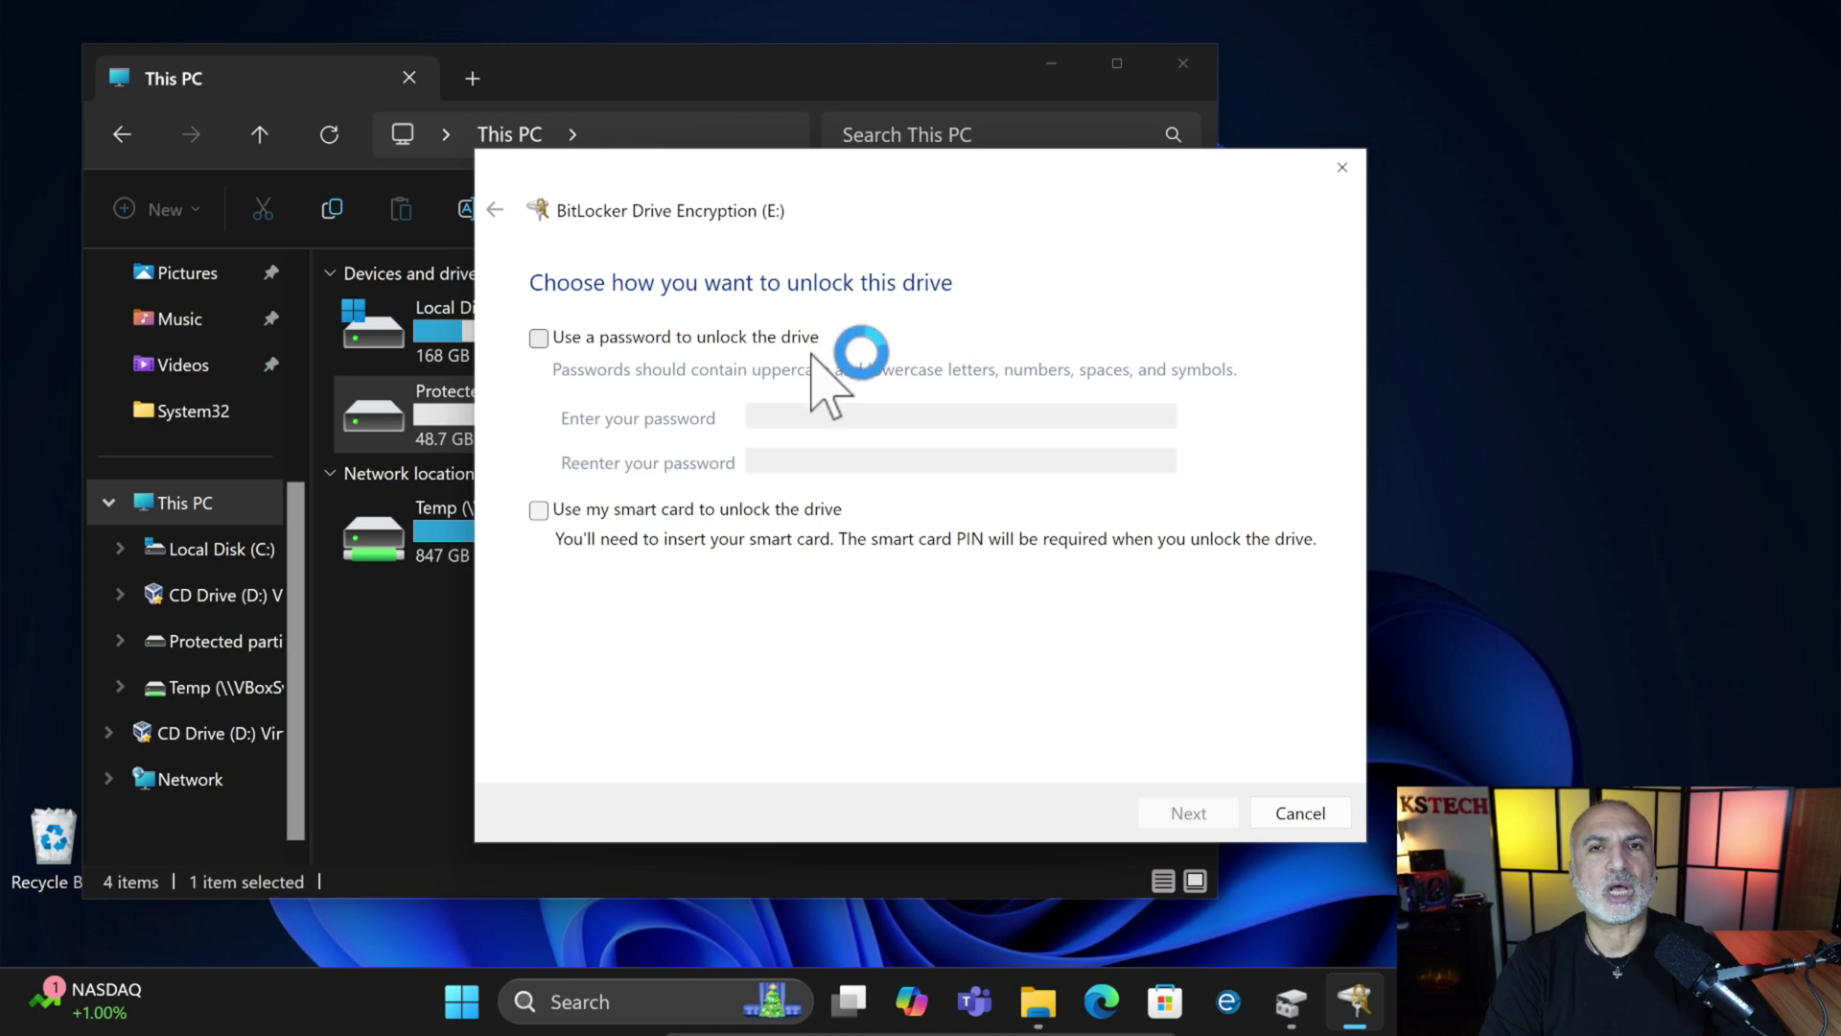
left_click(549, 345)
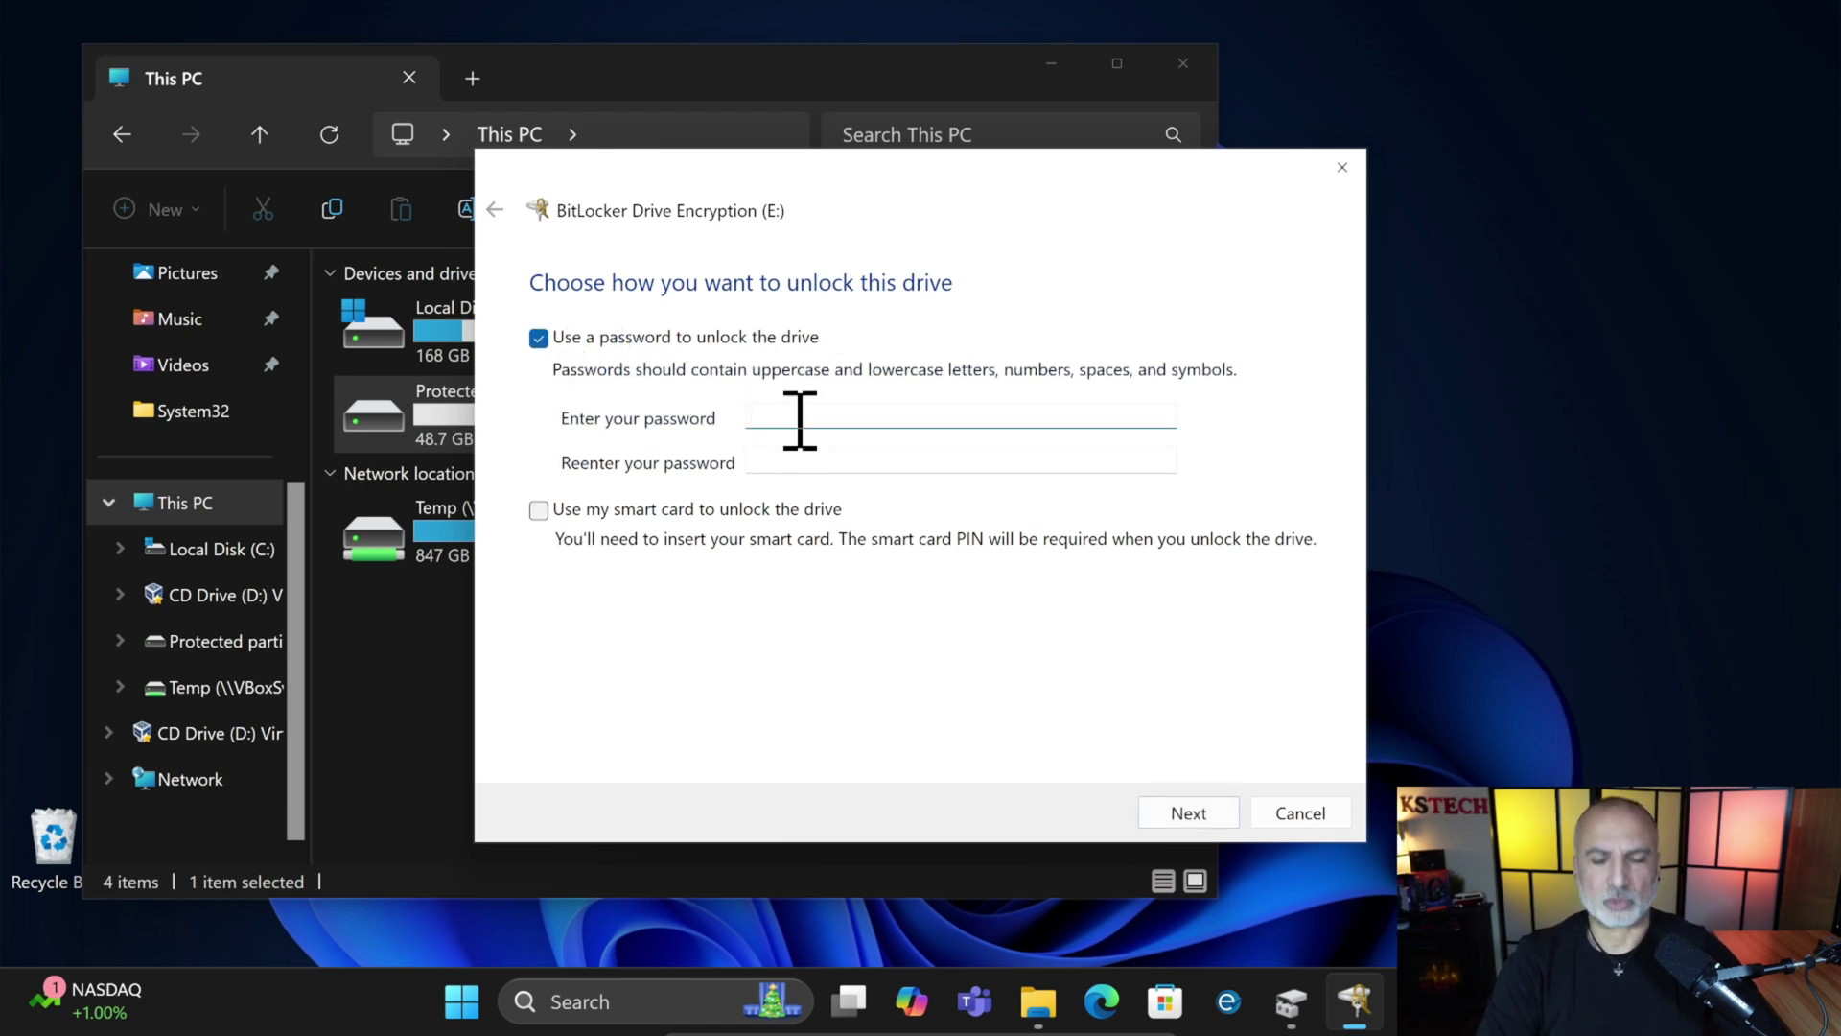
Enter and confirm an unlock password for drive E:, then continue to the recovery key backup.
type("*****")
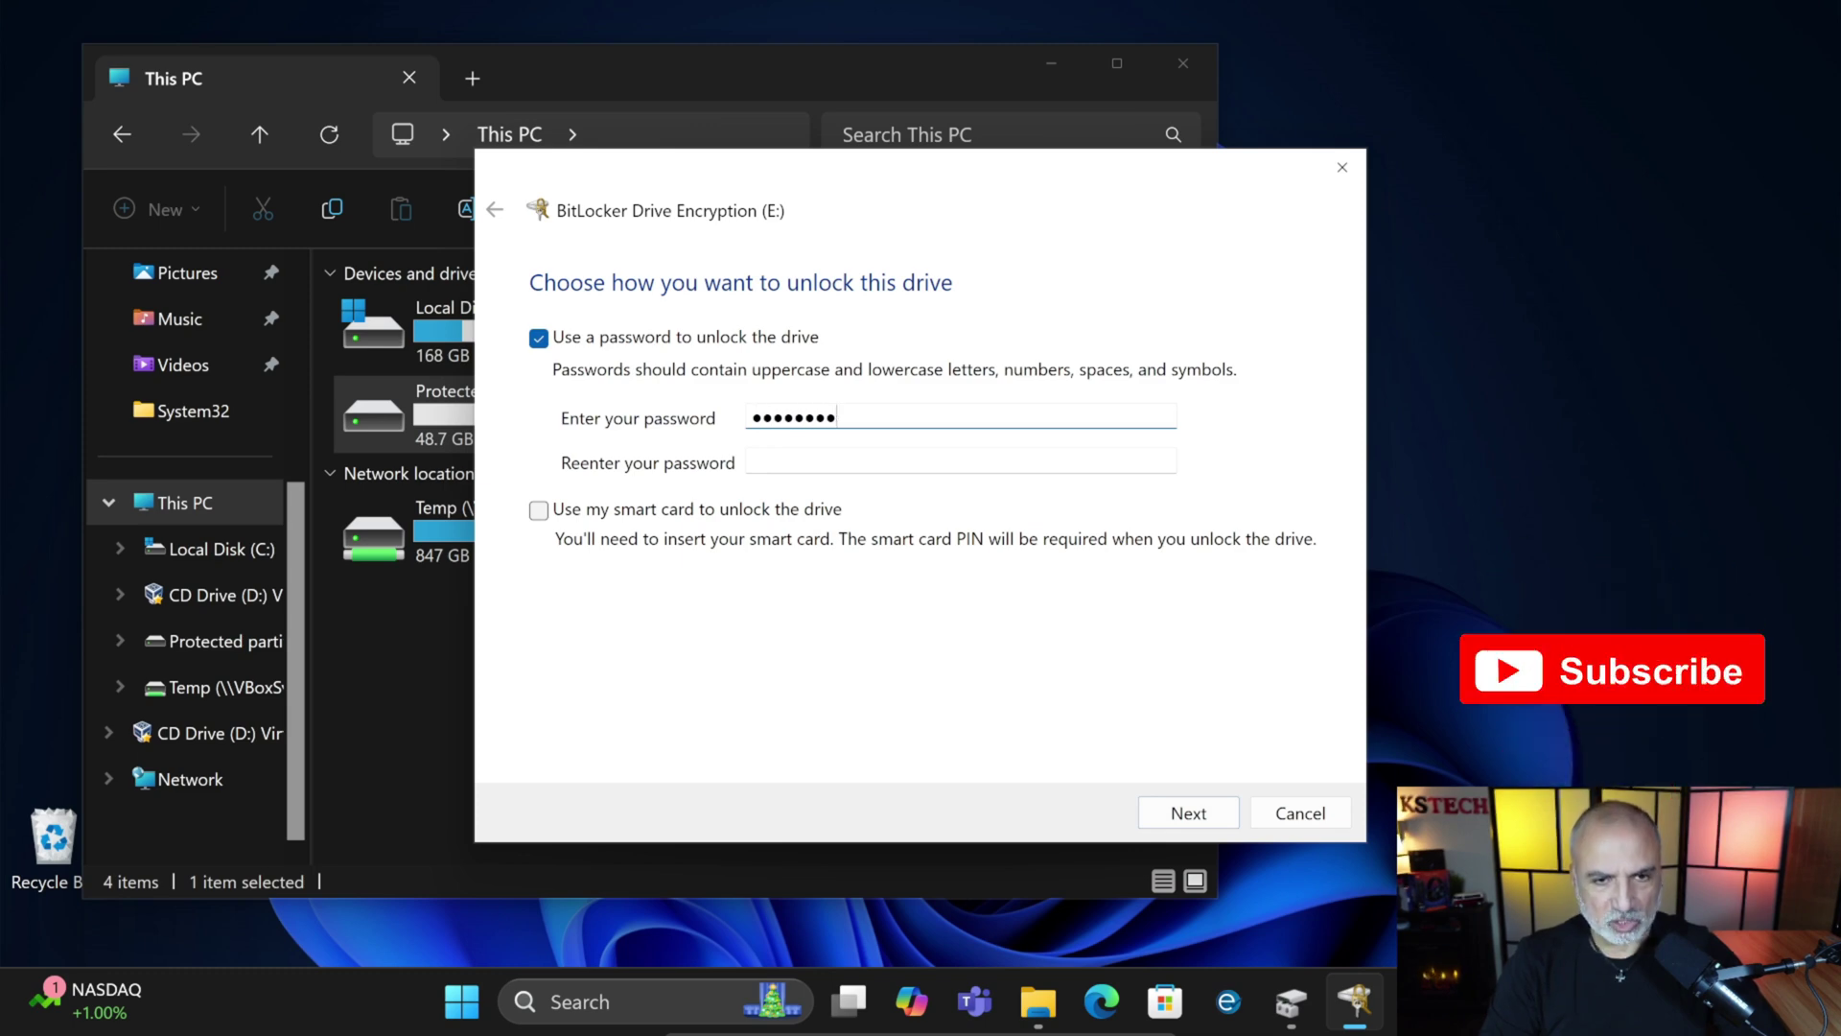
left_click(758, 461)
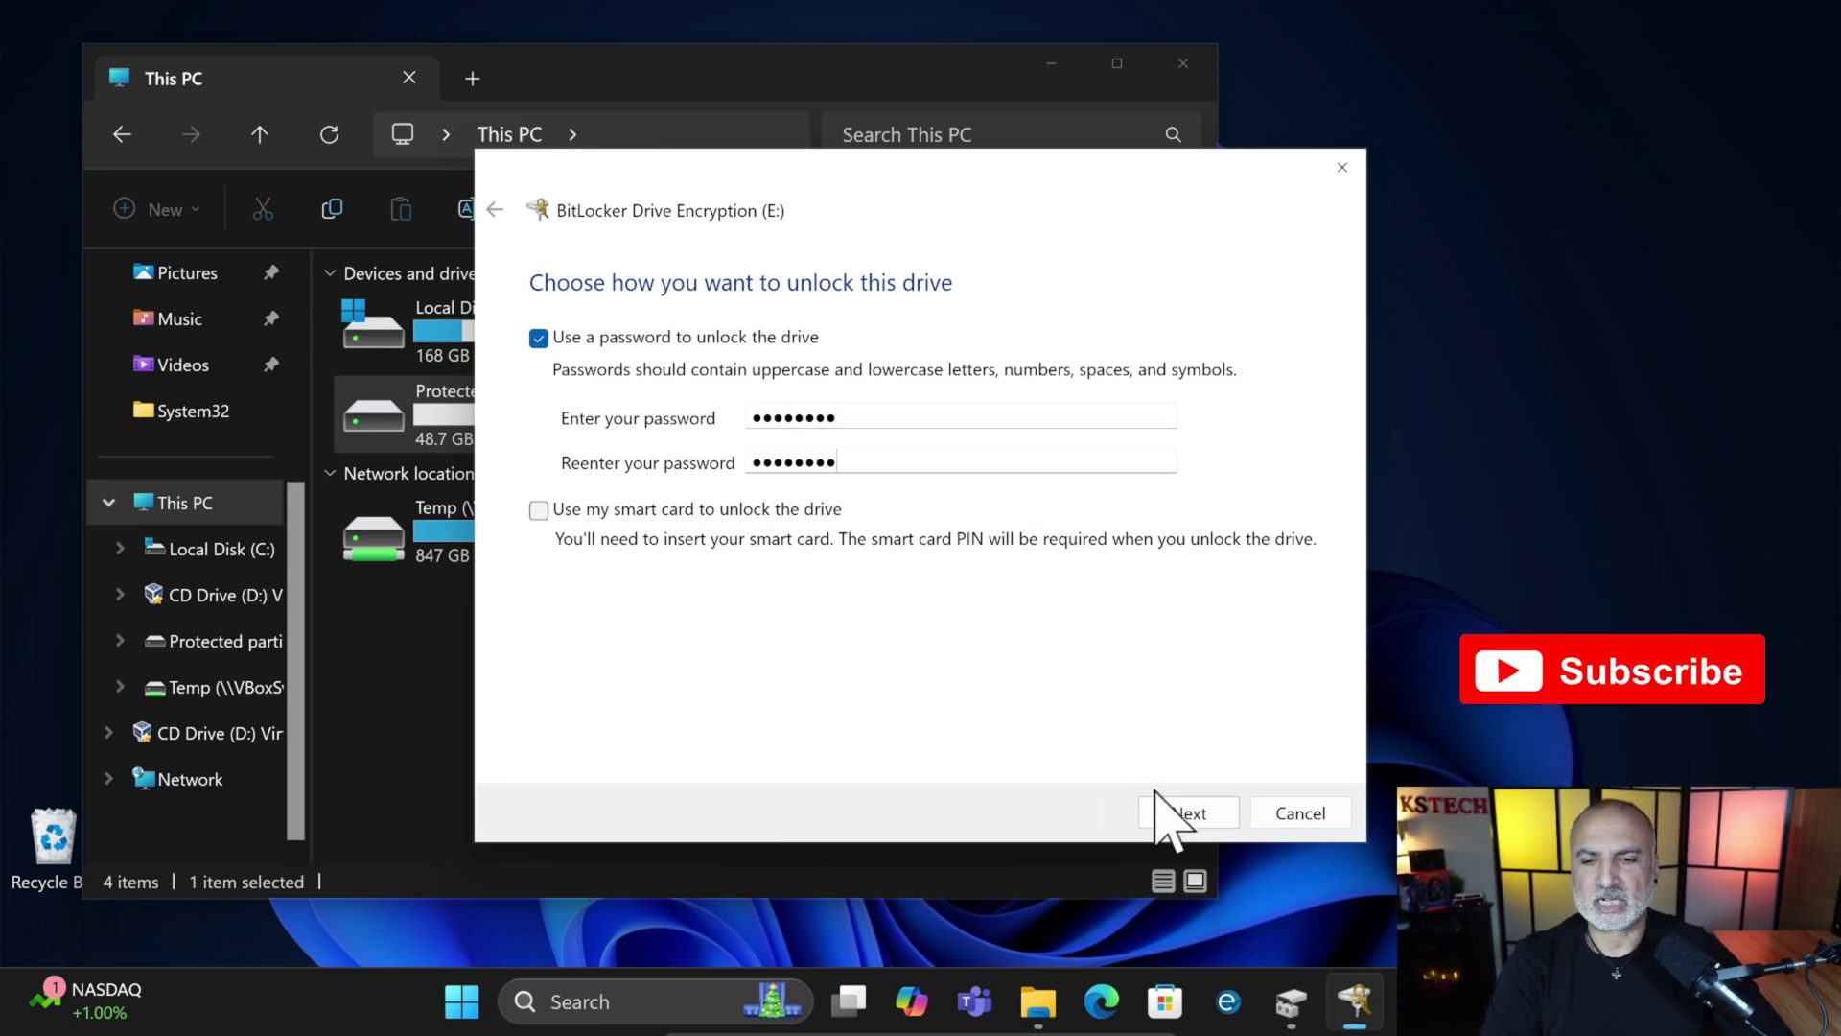
left_click(1187, 813)
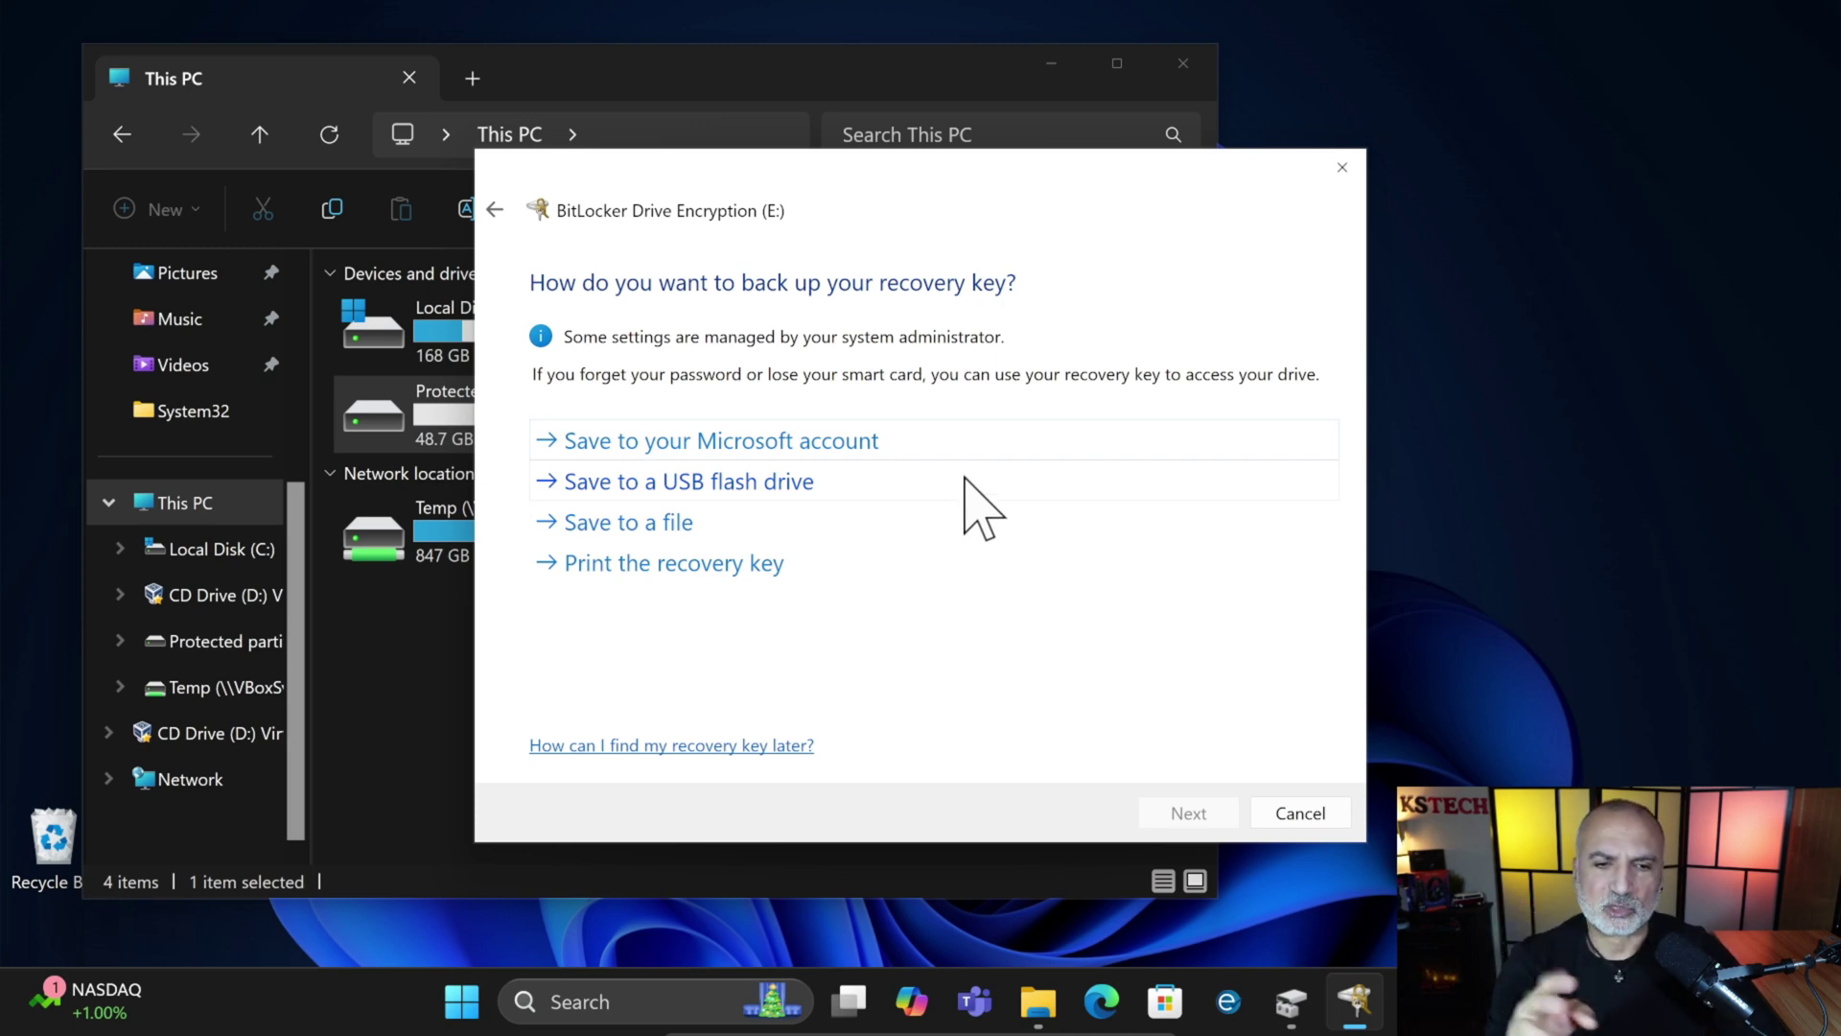
Save the BitLocker recovery key to a file and keep used-space-only encryption.
left_click(605, 524)
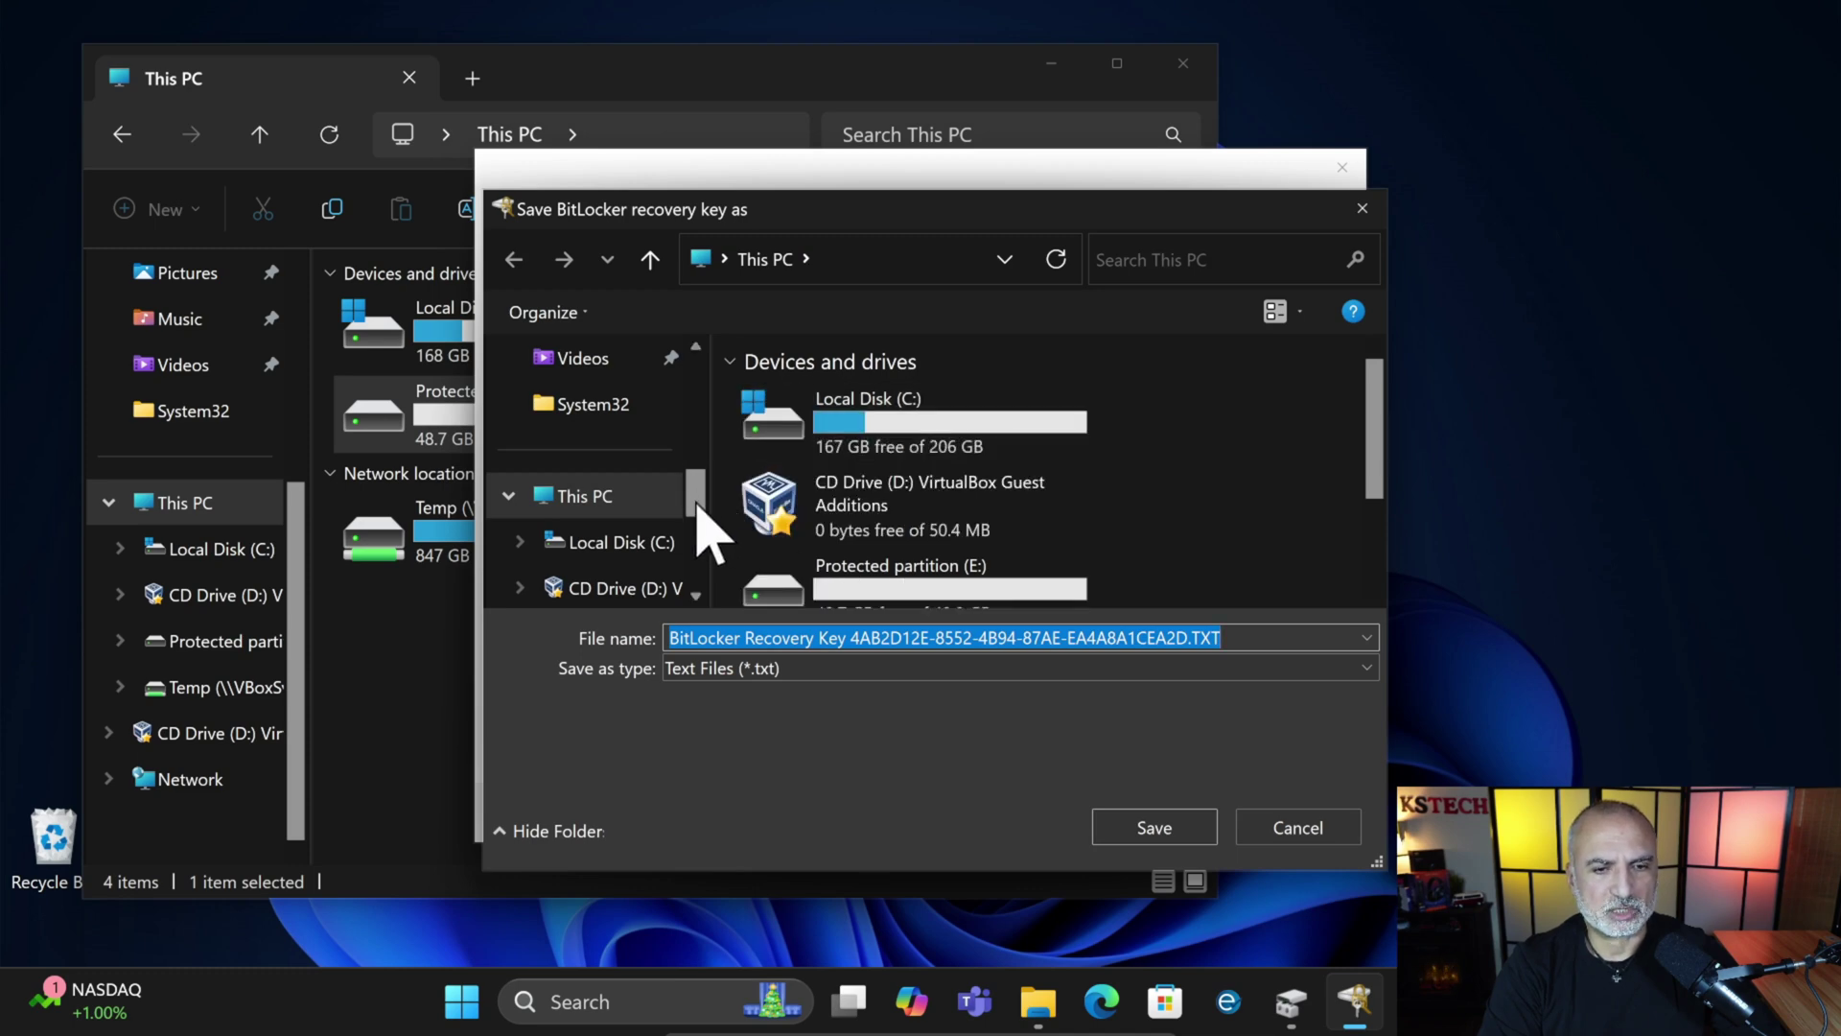
left_click(1154, 823)
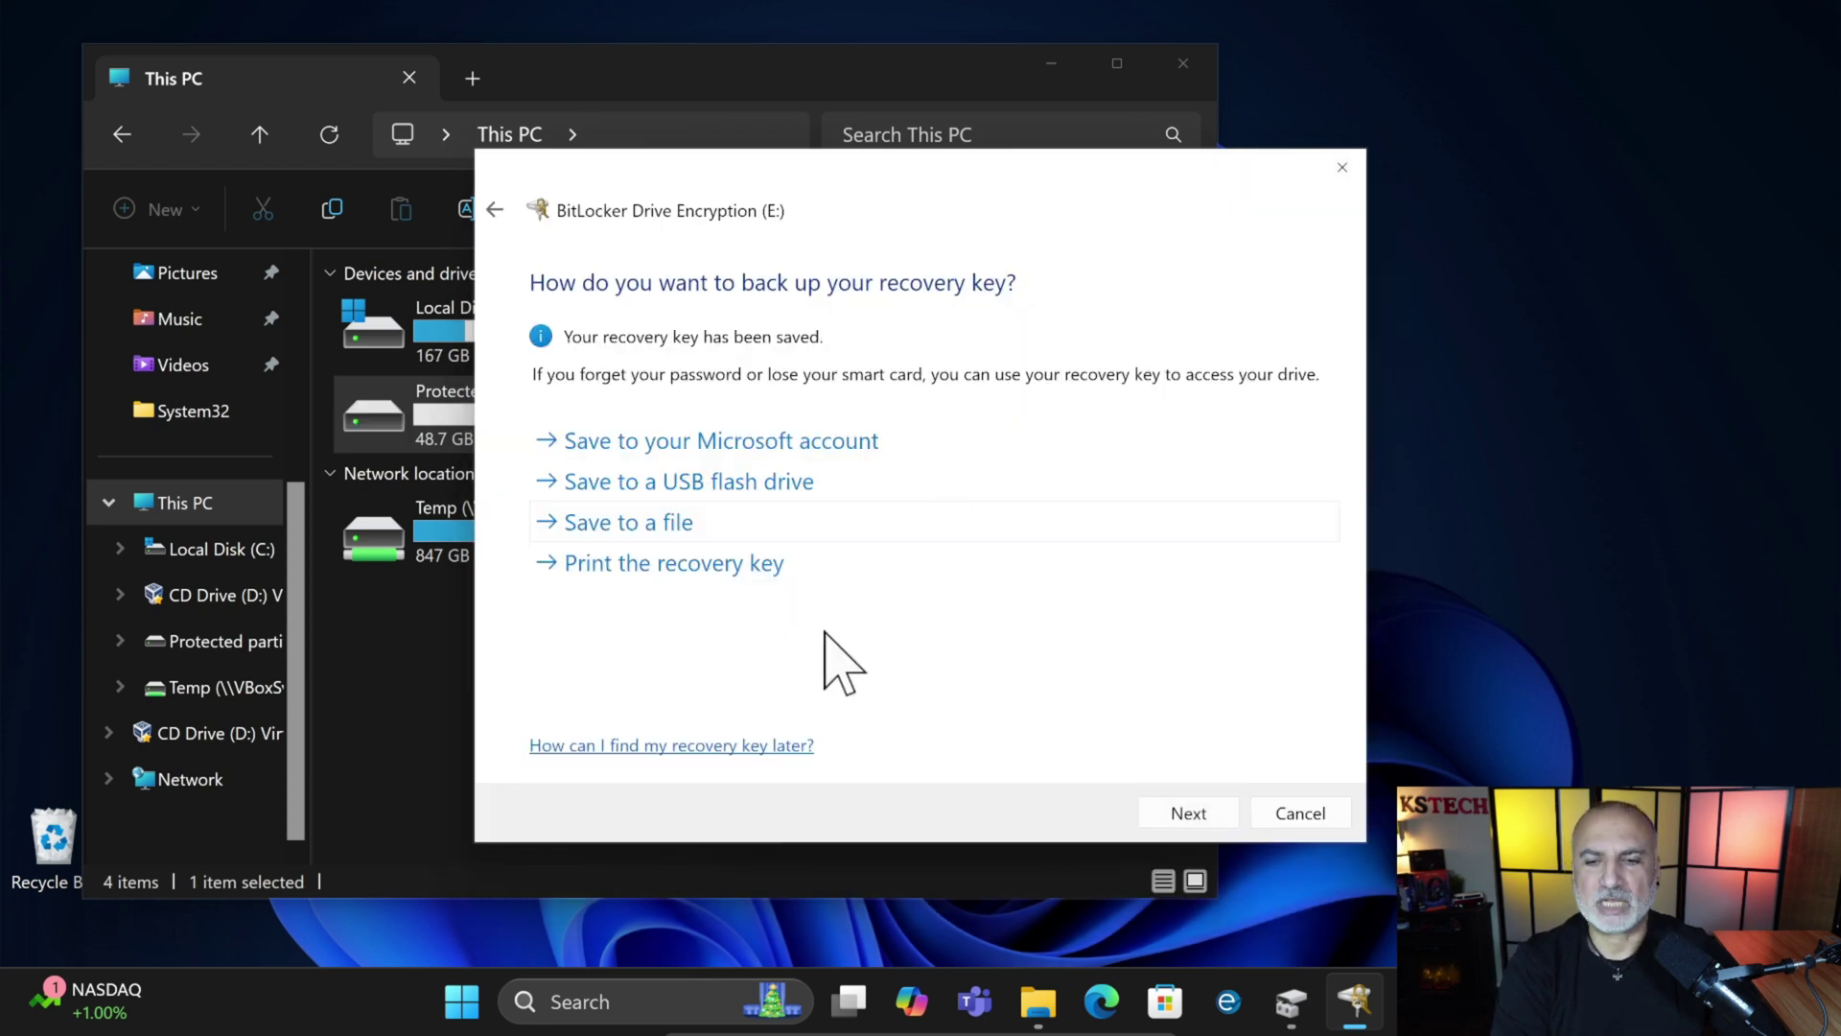
left_click(1190, 817)
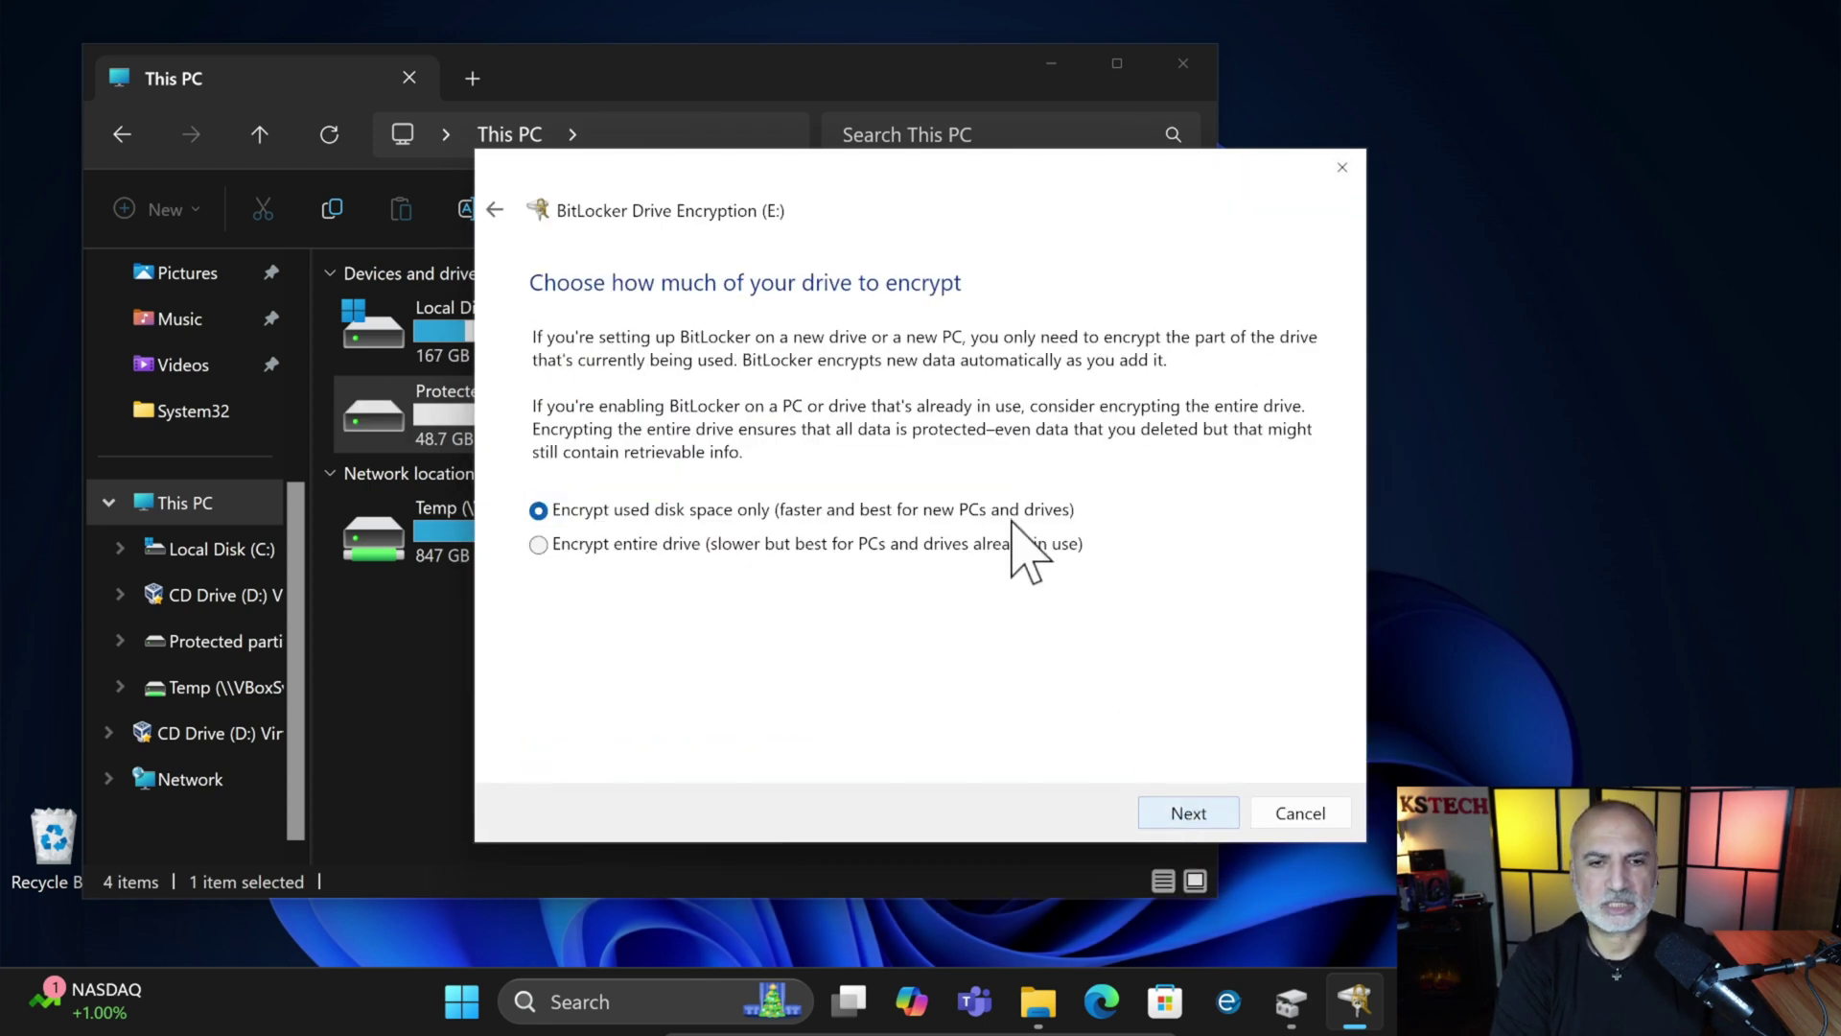
left_click(1189, 820)
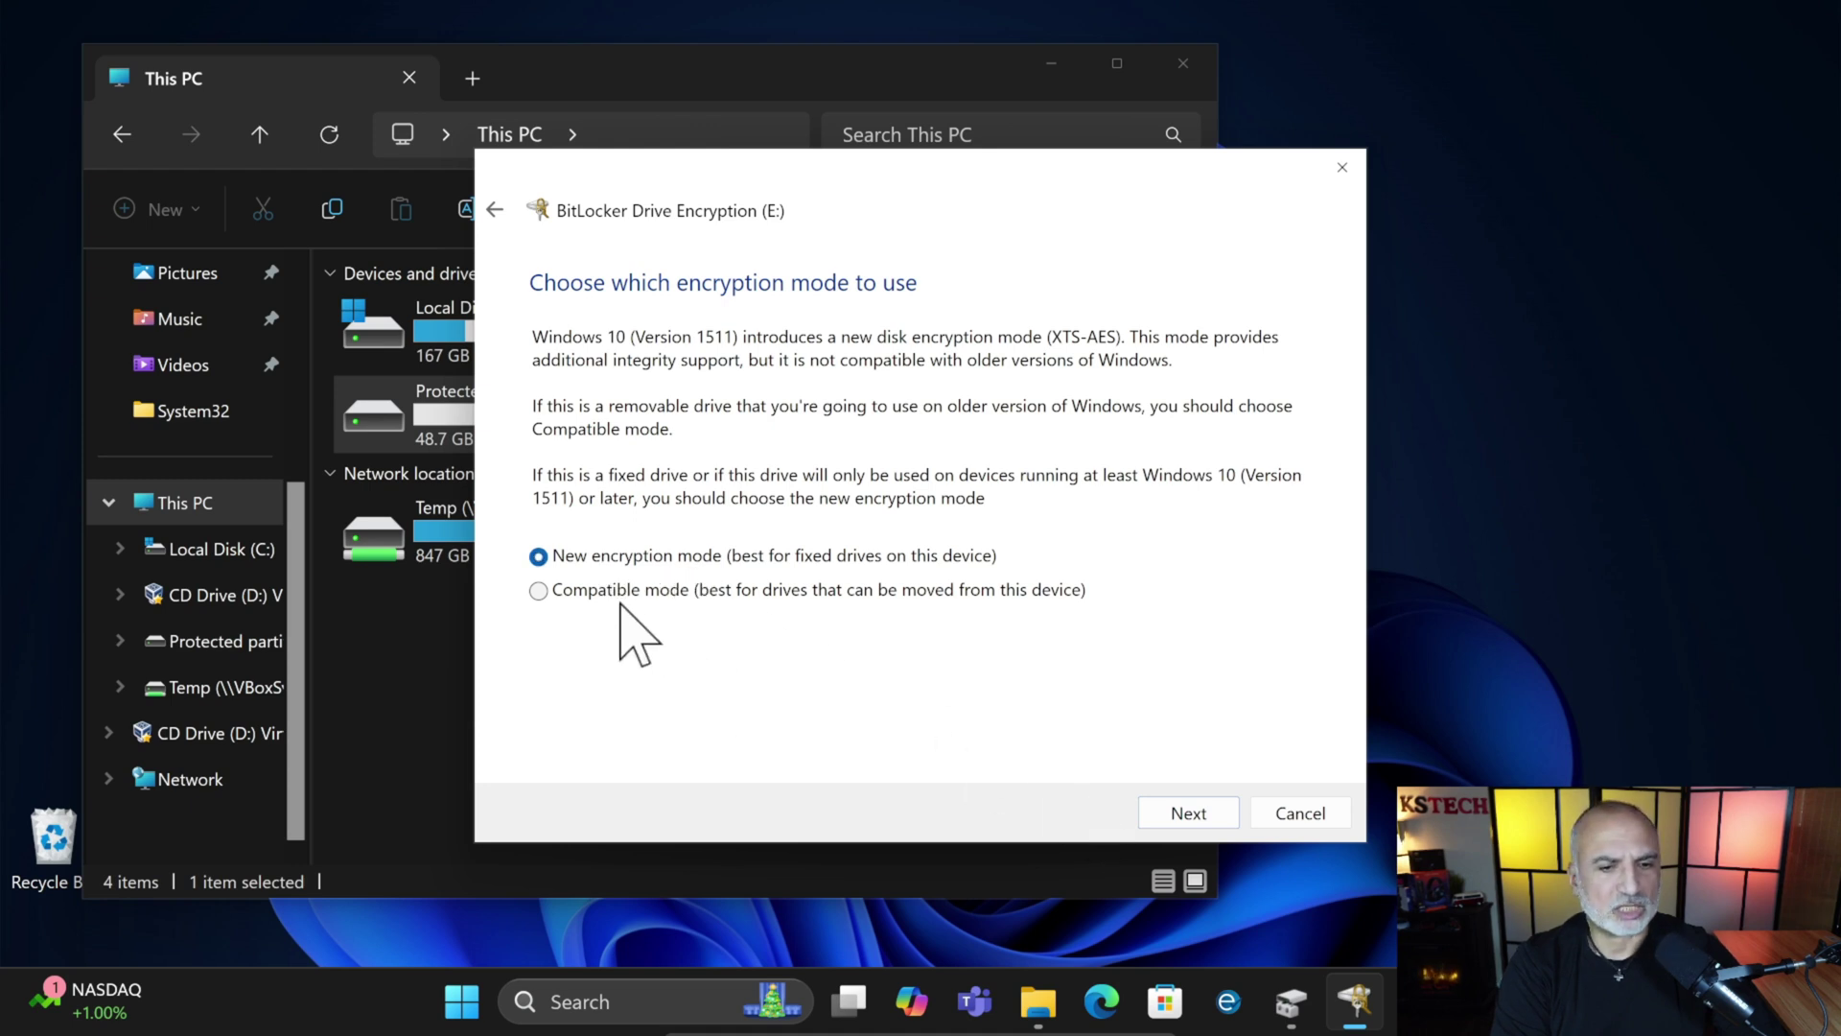
Keep the new XTS-AES encryption mode and start encrypting drive E:.
left_click(1189, 815)
left_click(1154, 813)
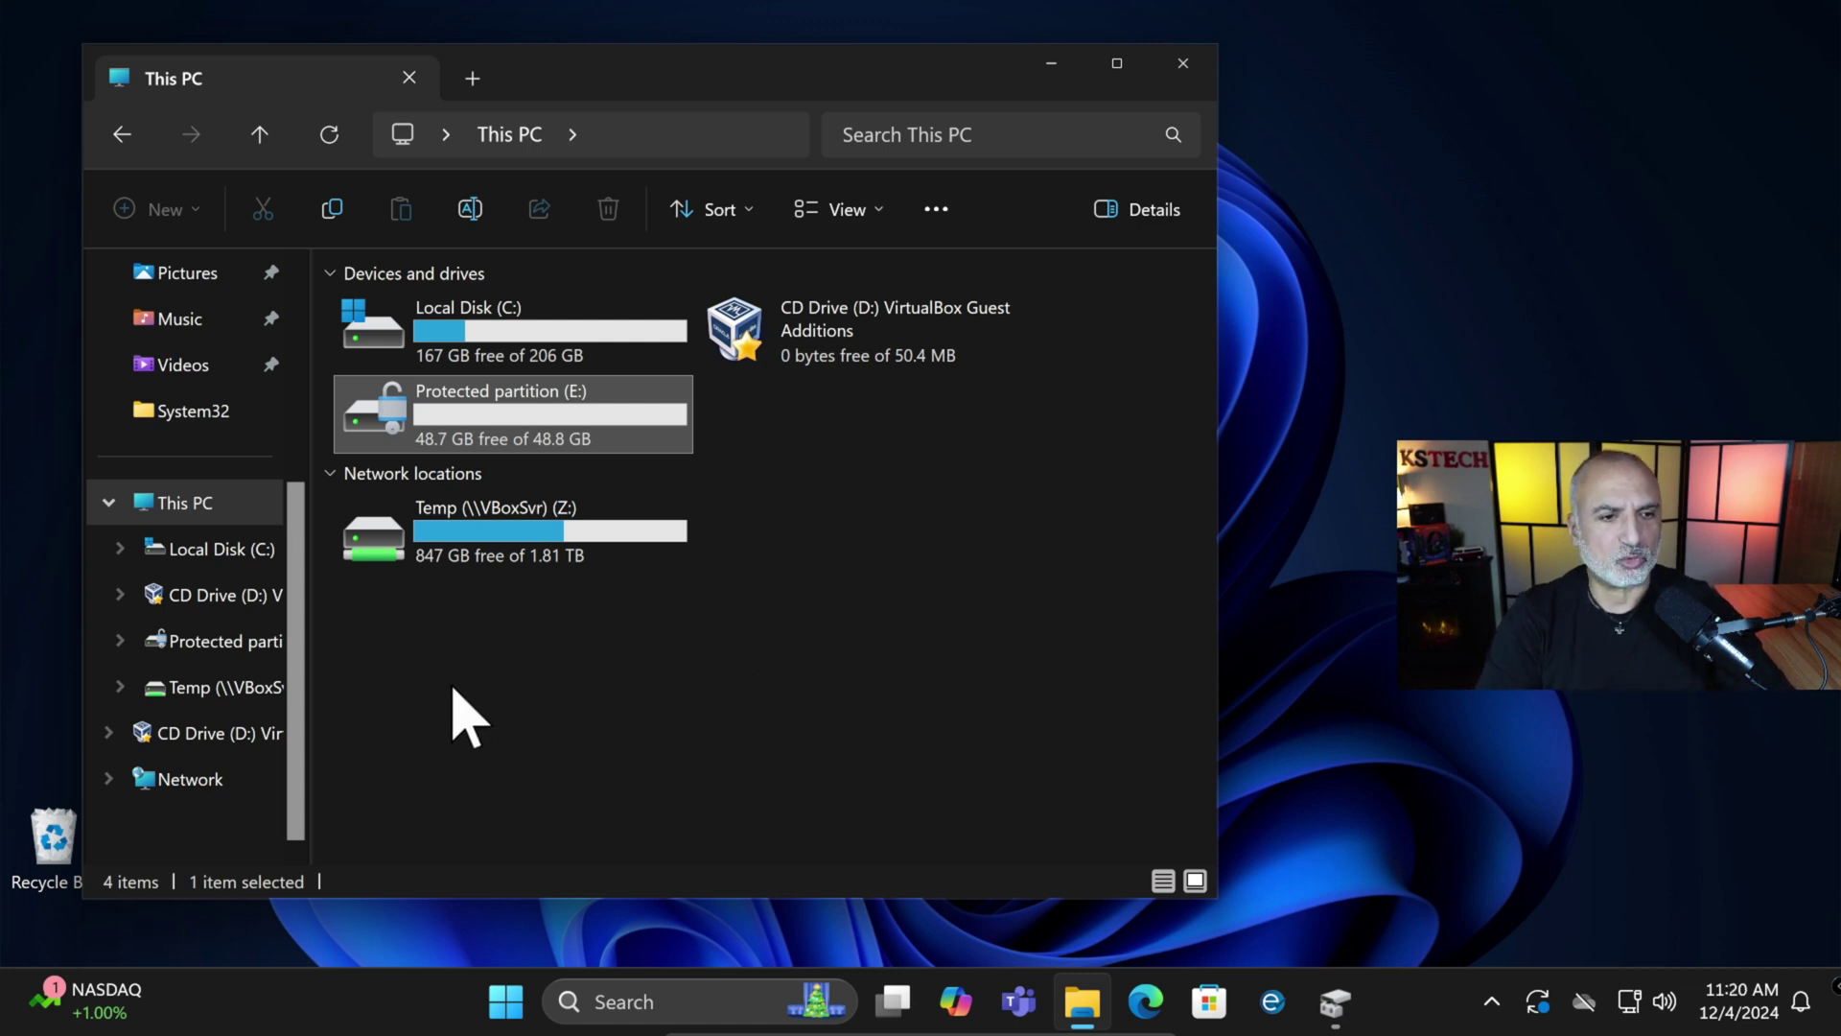
Open Documents from File Explorer's navigation pane.
scroll(302, 643, "up", 2)
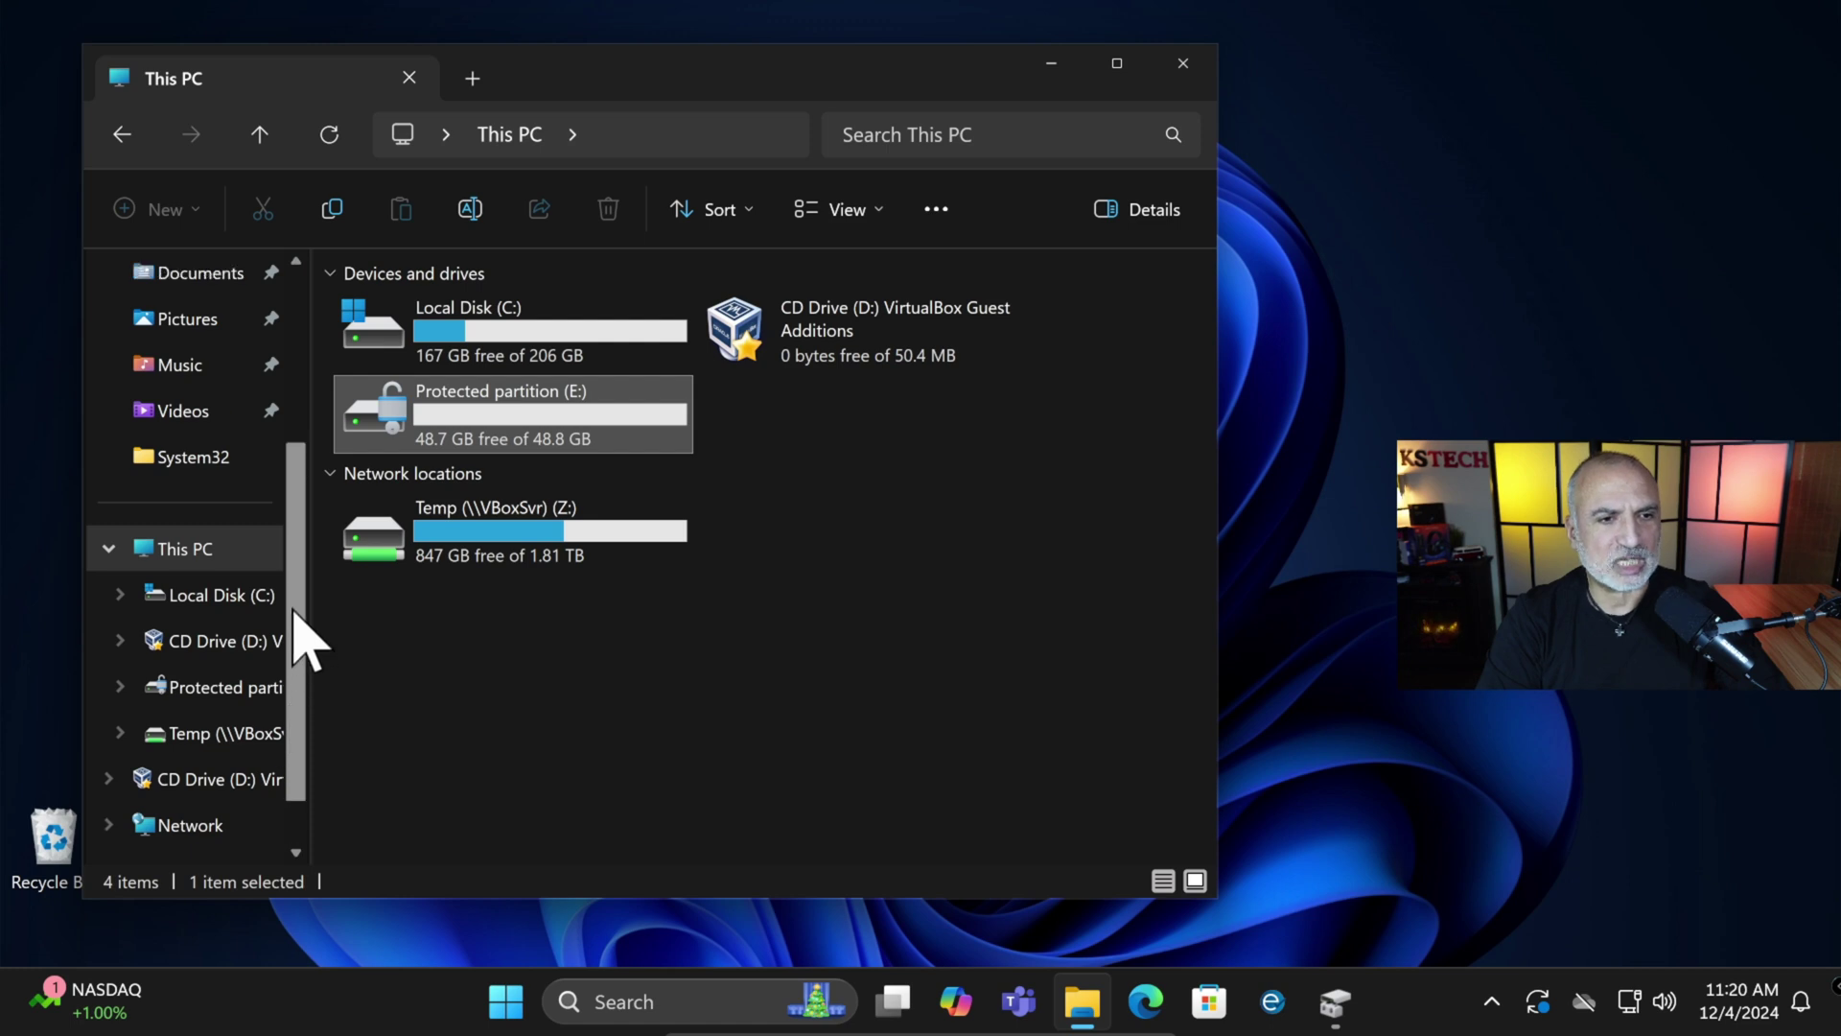
scroll(299, 566, "up", 3)
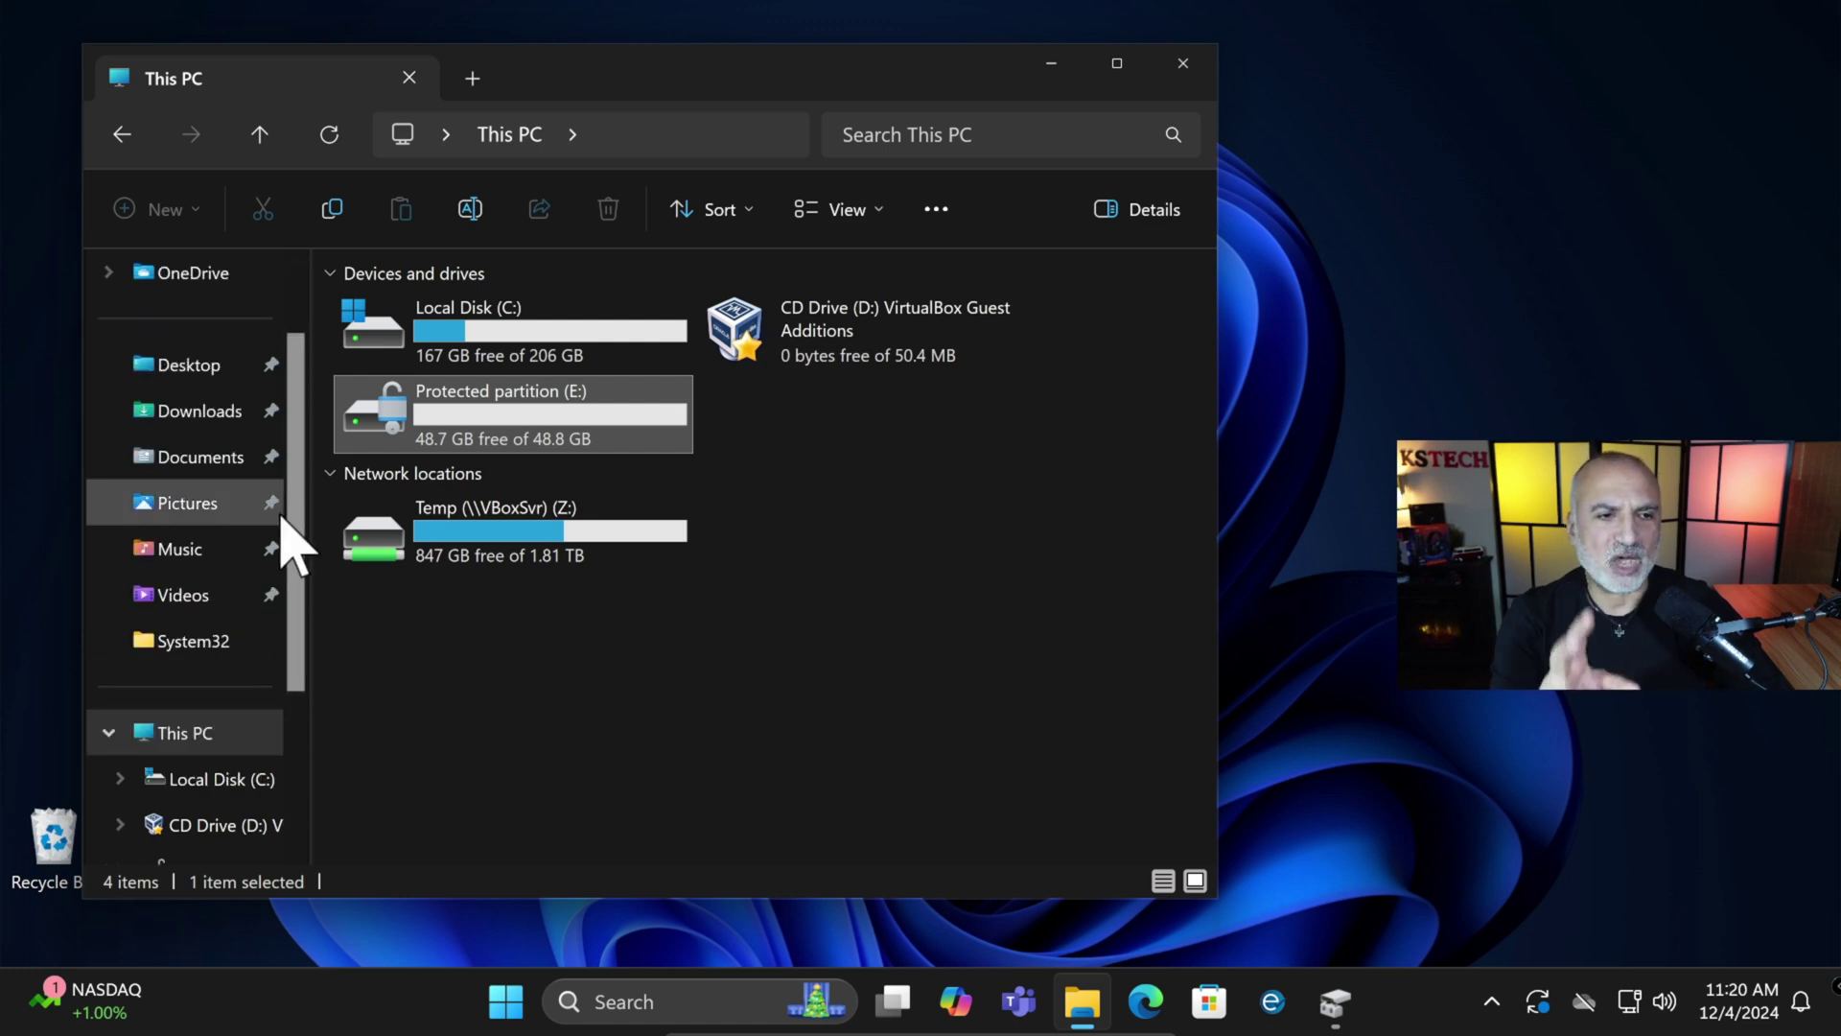
left_click(203, 457)
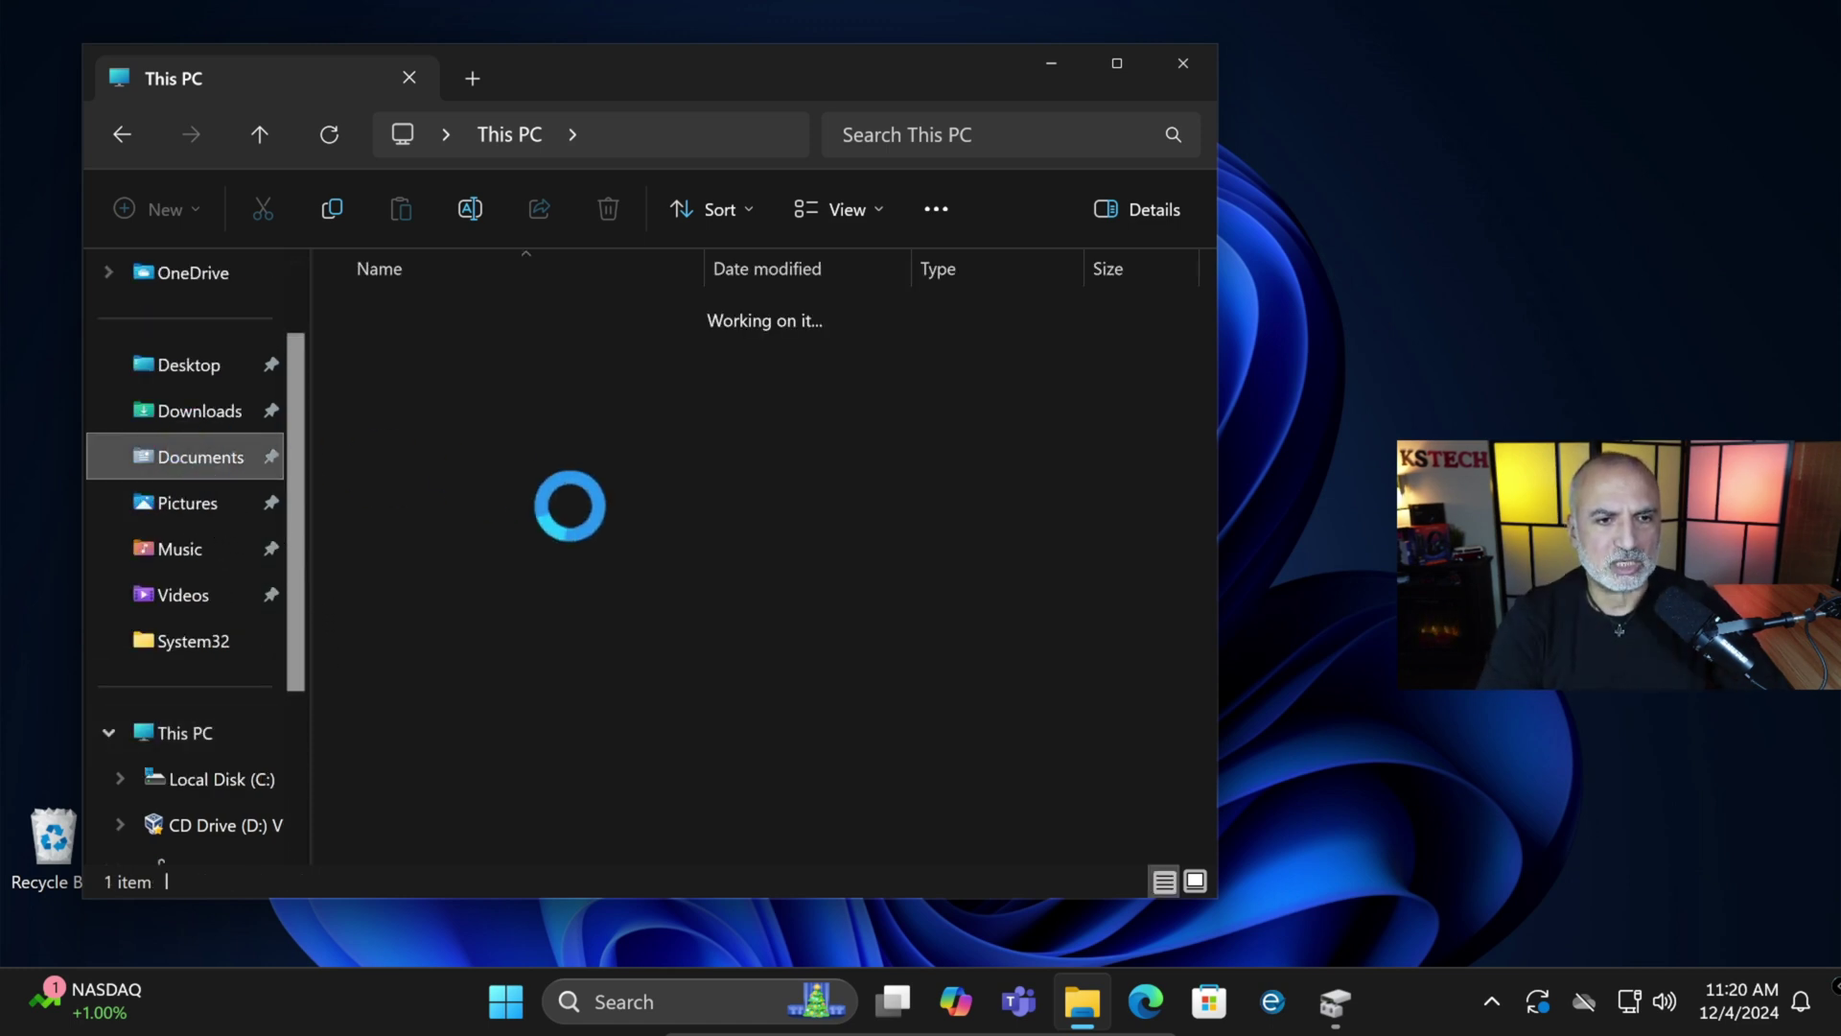
Create a new empty folder named 'Protected folder' in Documents.
right_click(415, 425)
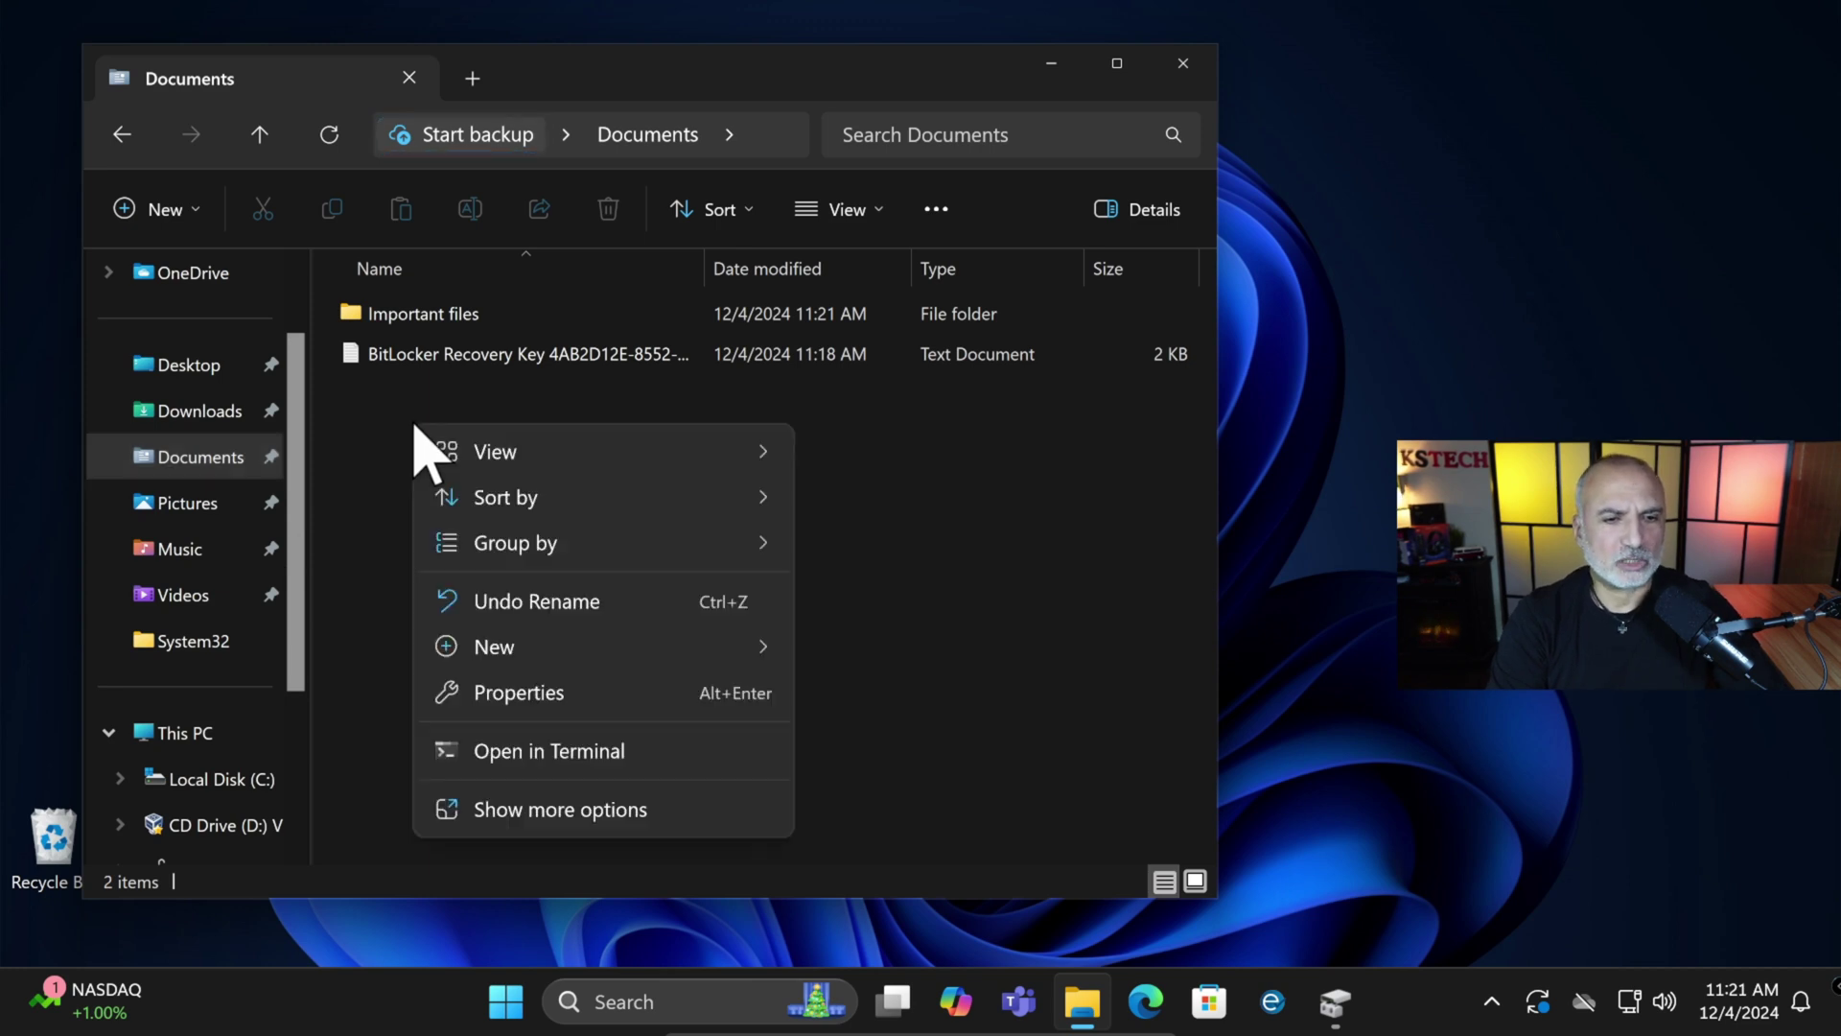
mouse_move(494, 651)
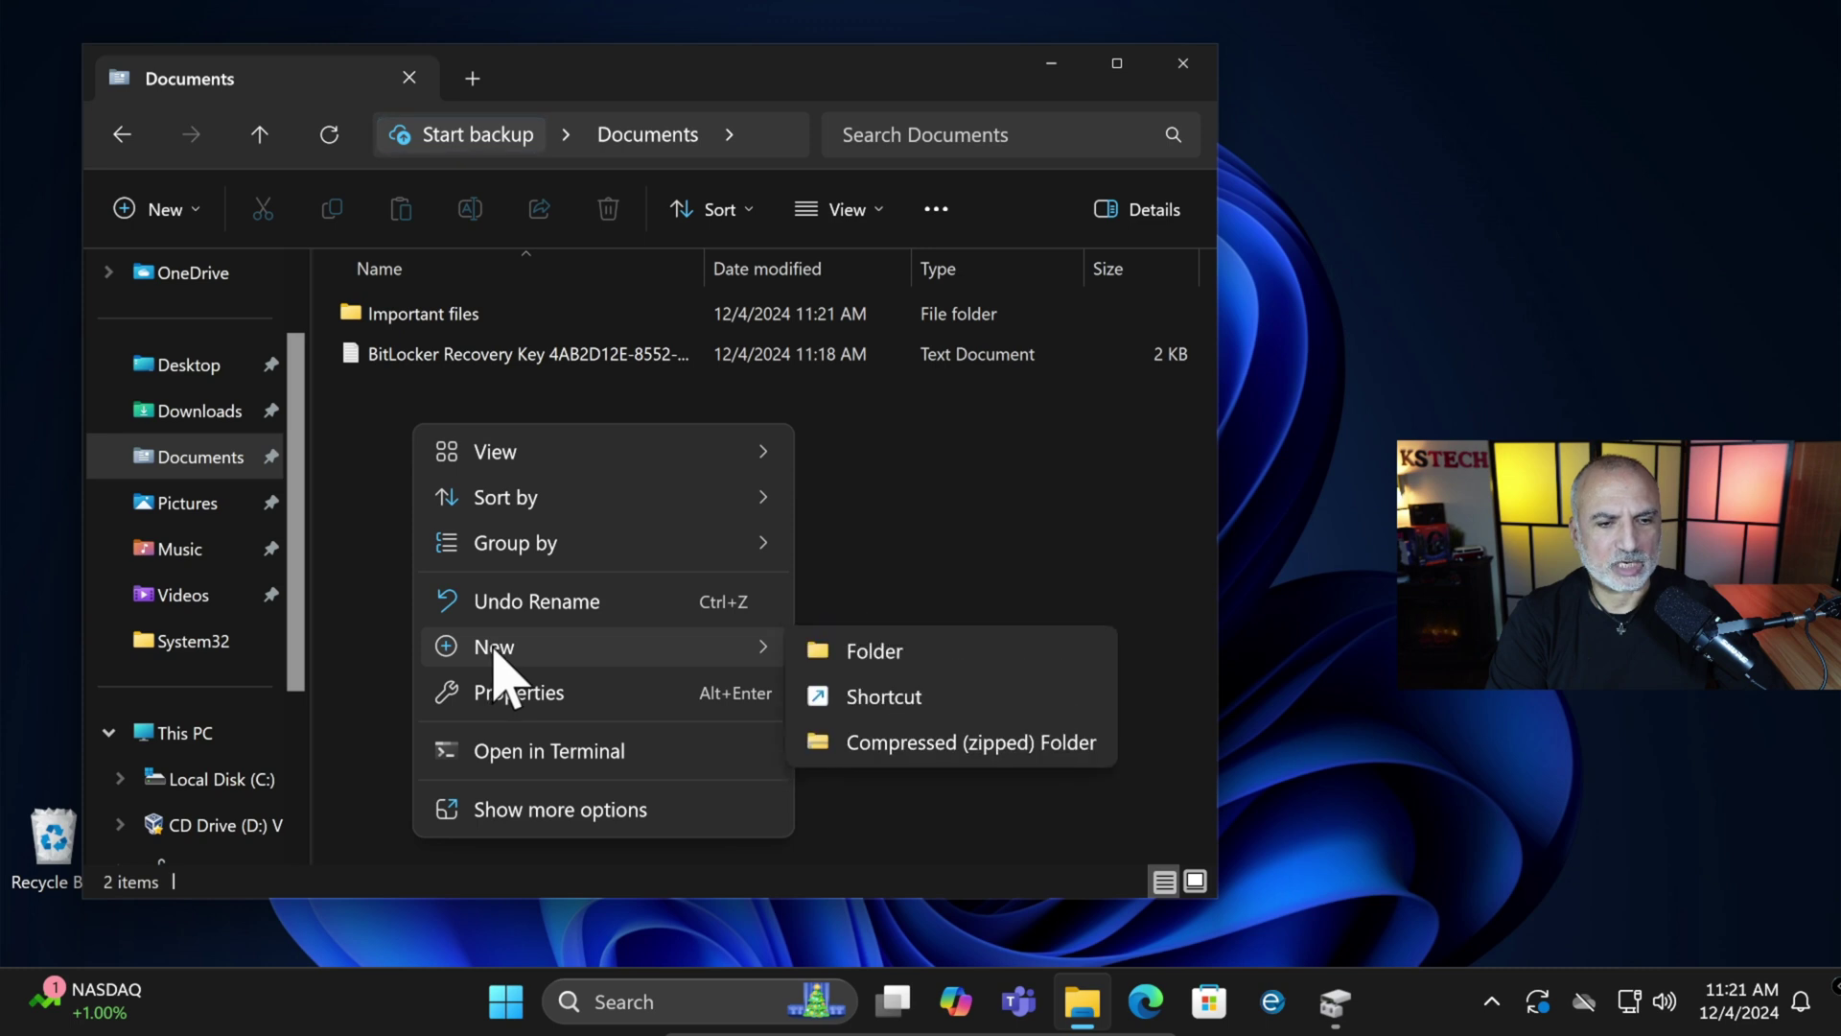
left_click(864, 652)
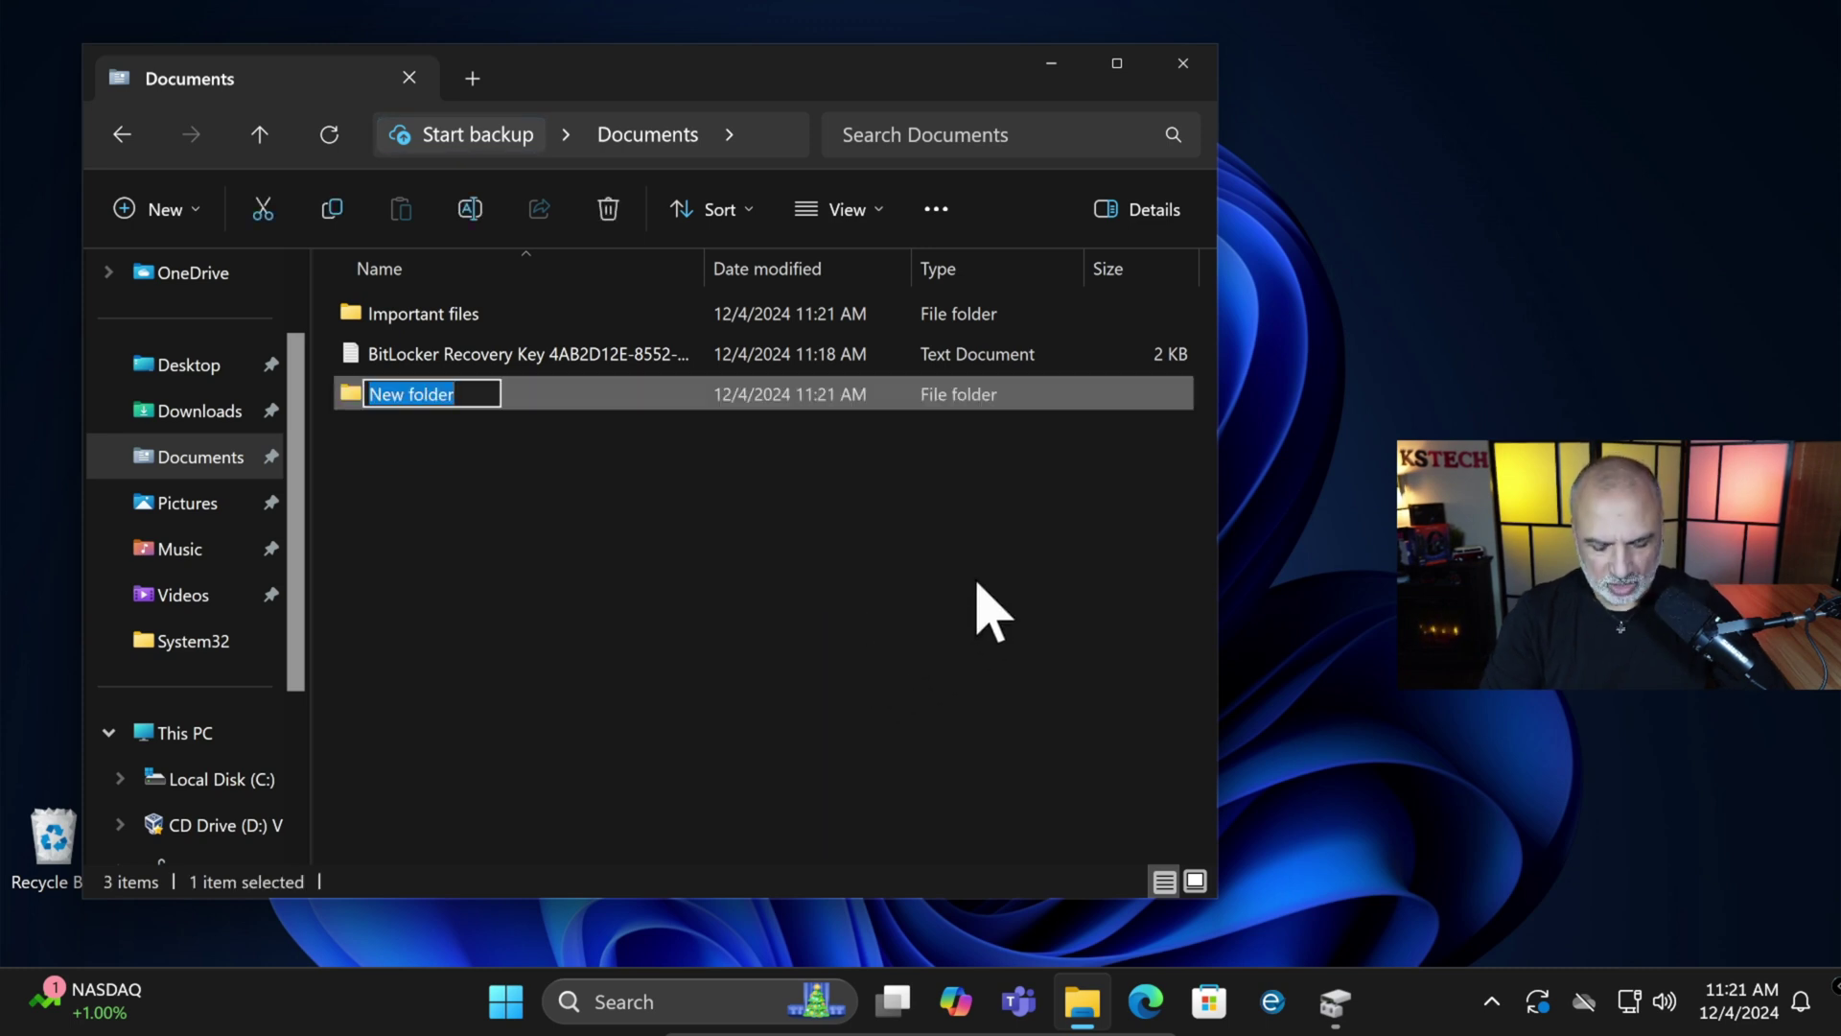
type("Protect")
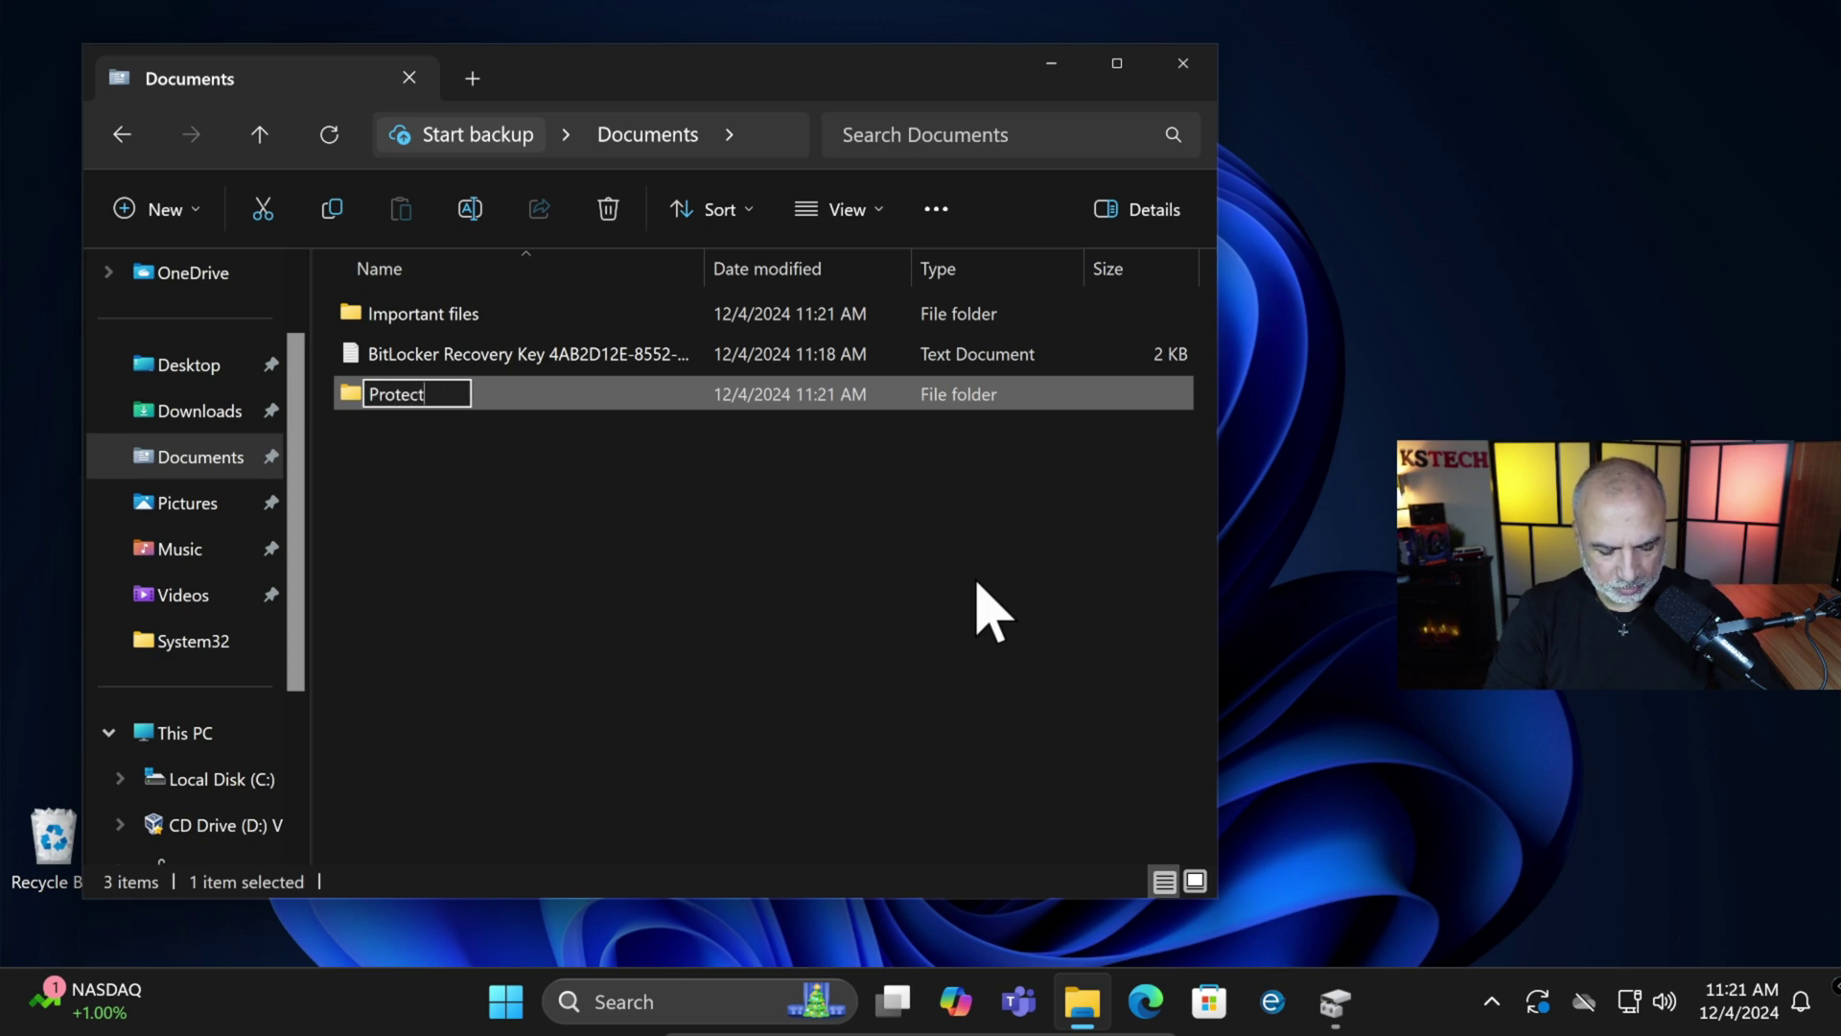
type("ed folder")
key("Return")
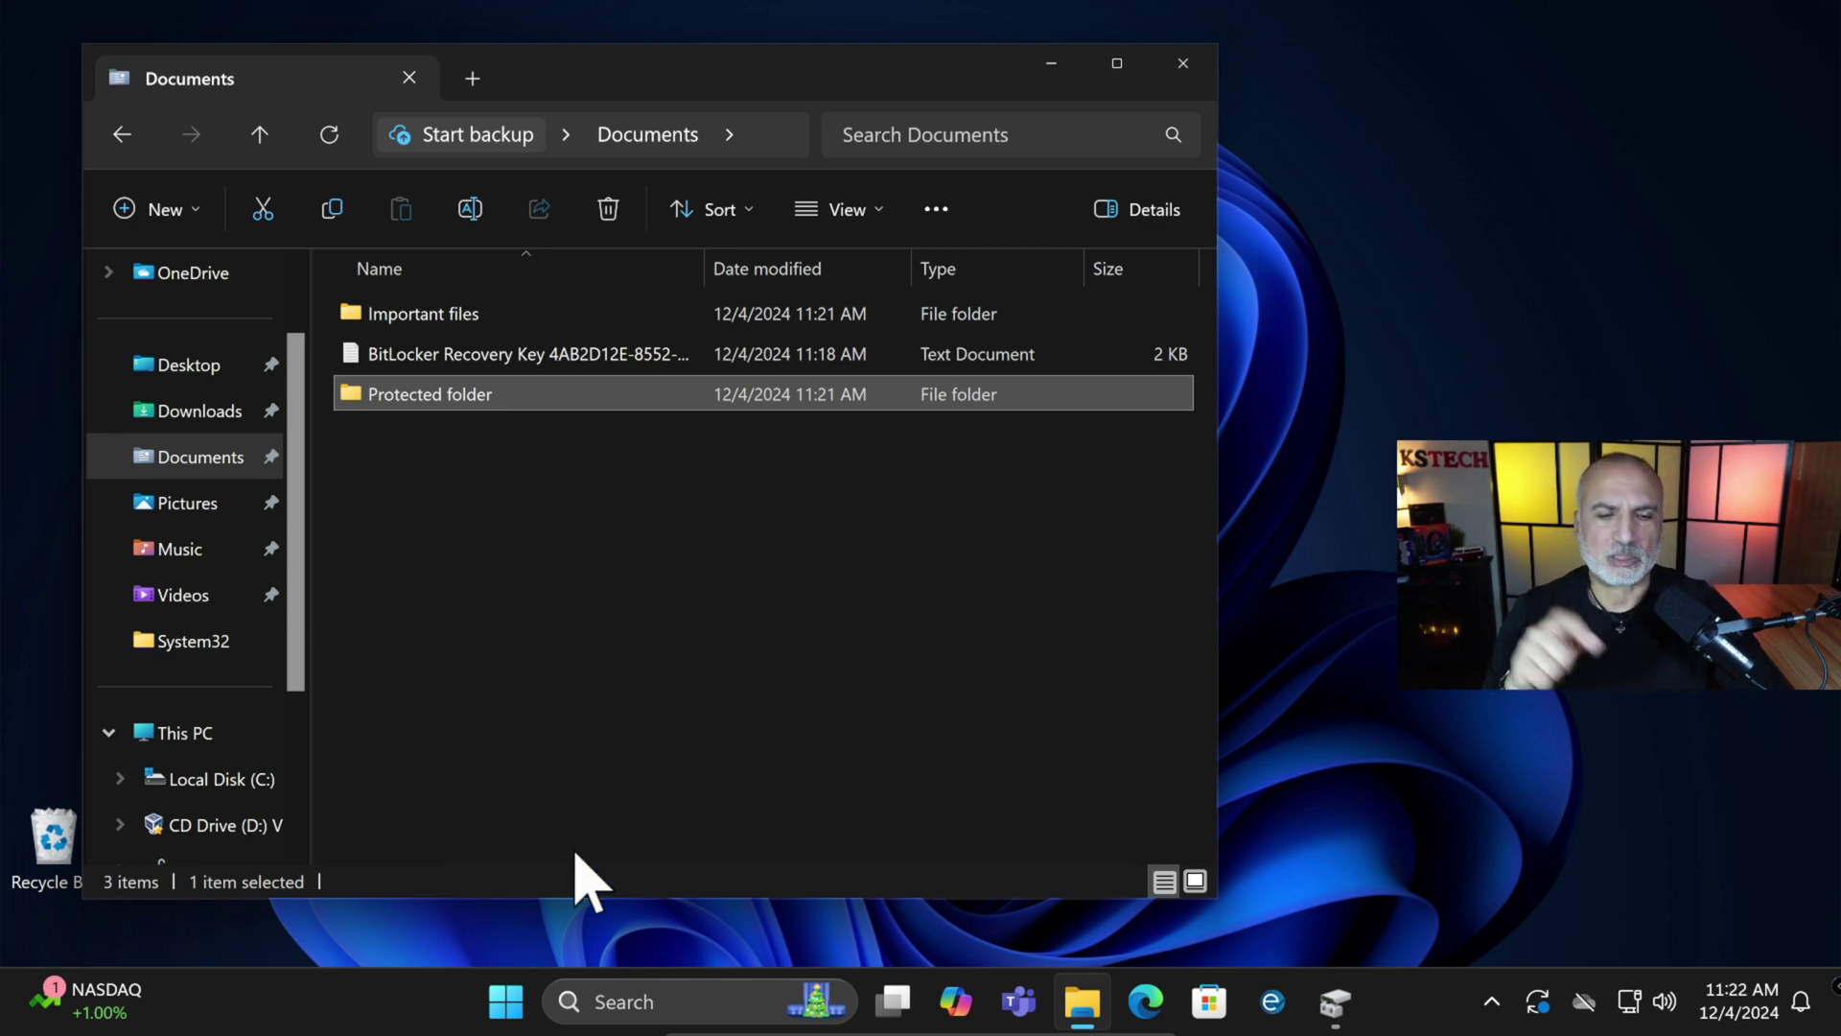
In Disk Management, start adding a folder mount path for Protected partition (E:).
left_click(1337, 1007)
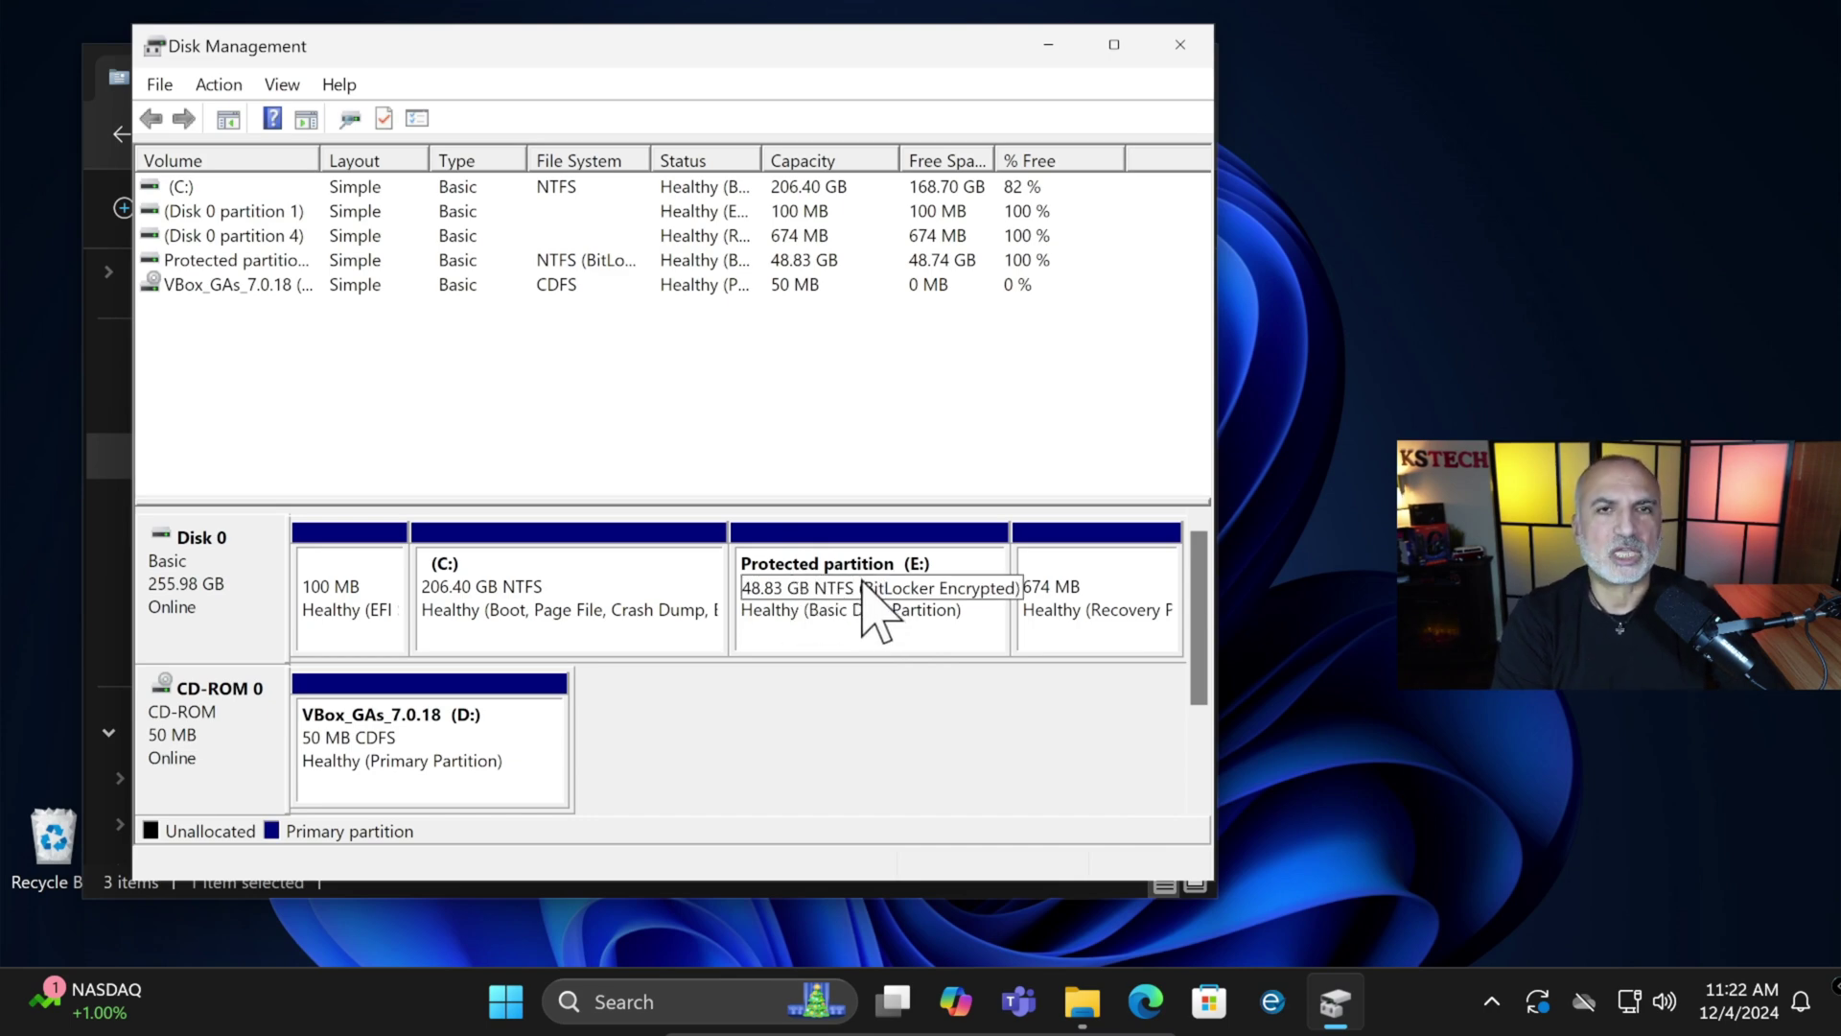
right_click(864, 583)
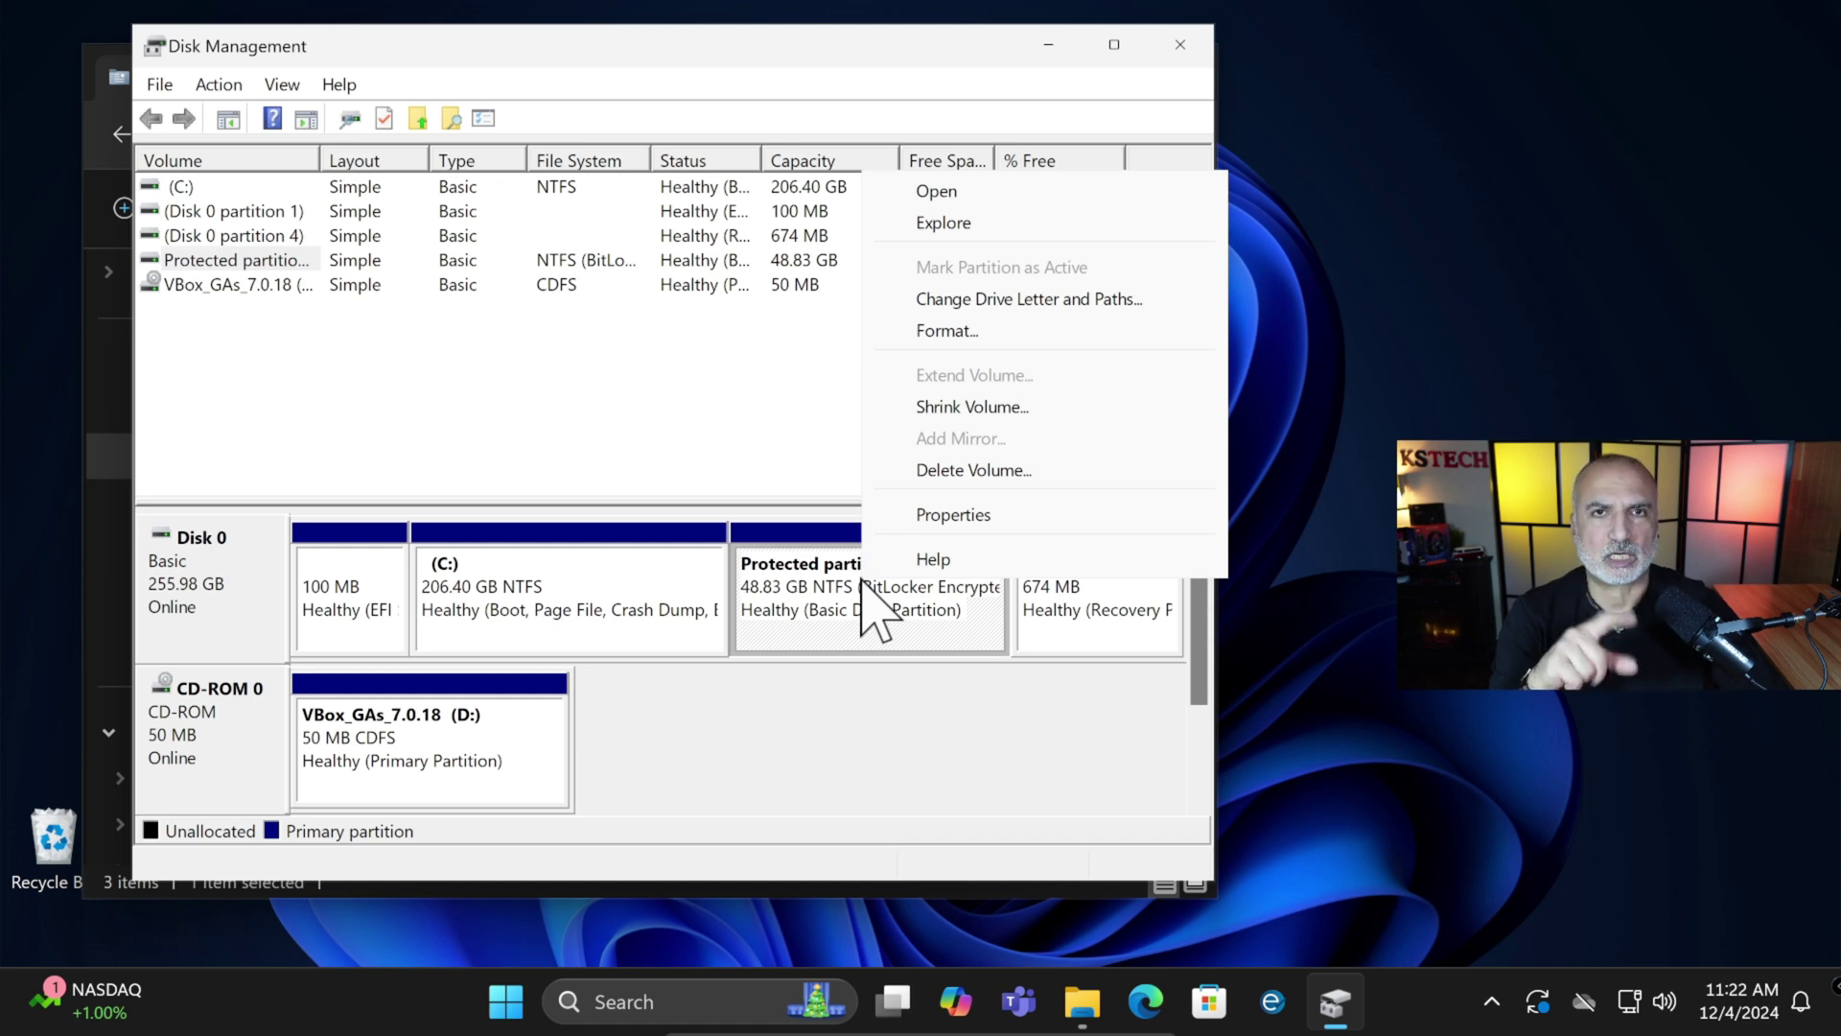
left_click(957, 302)
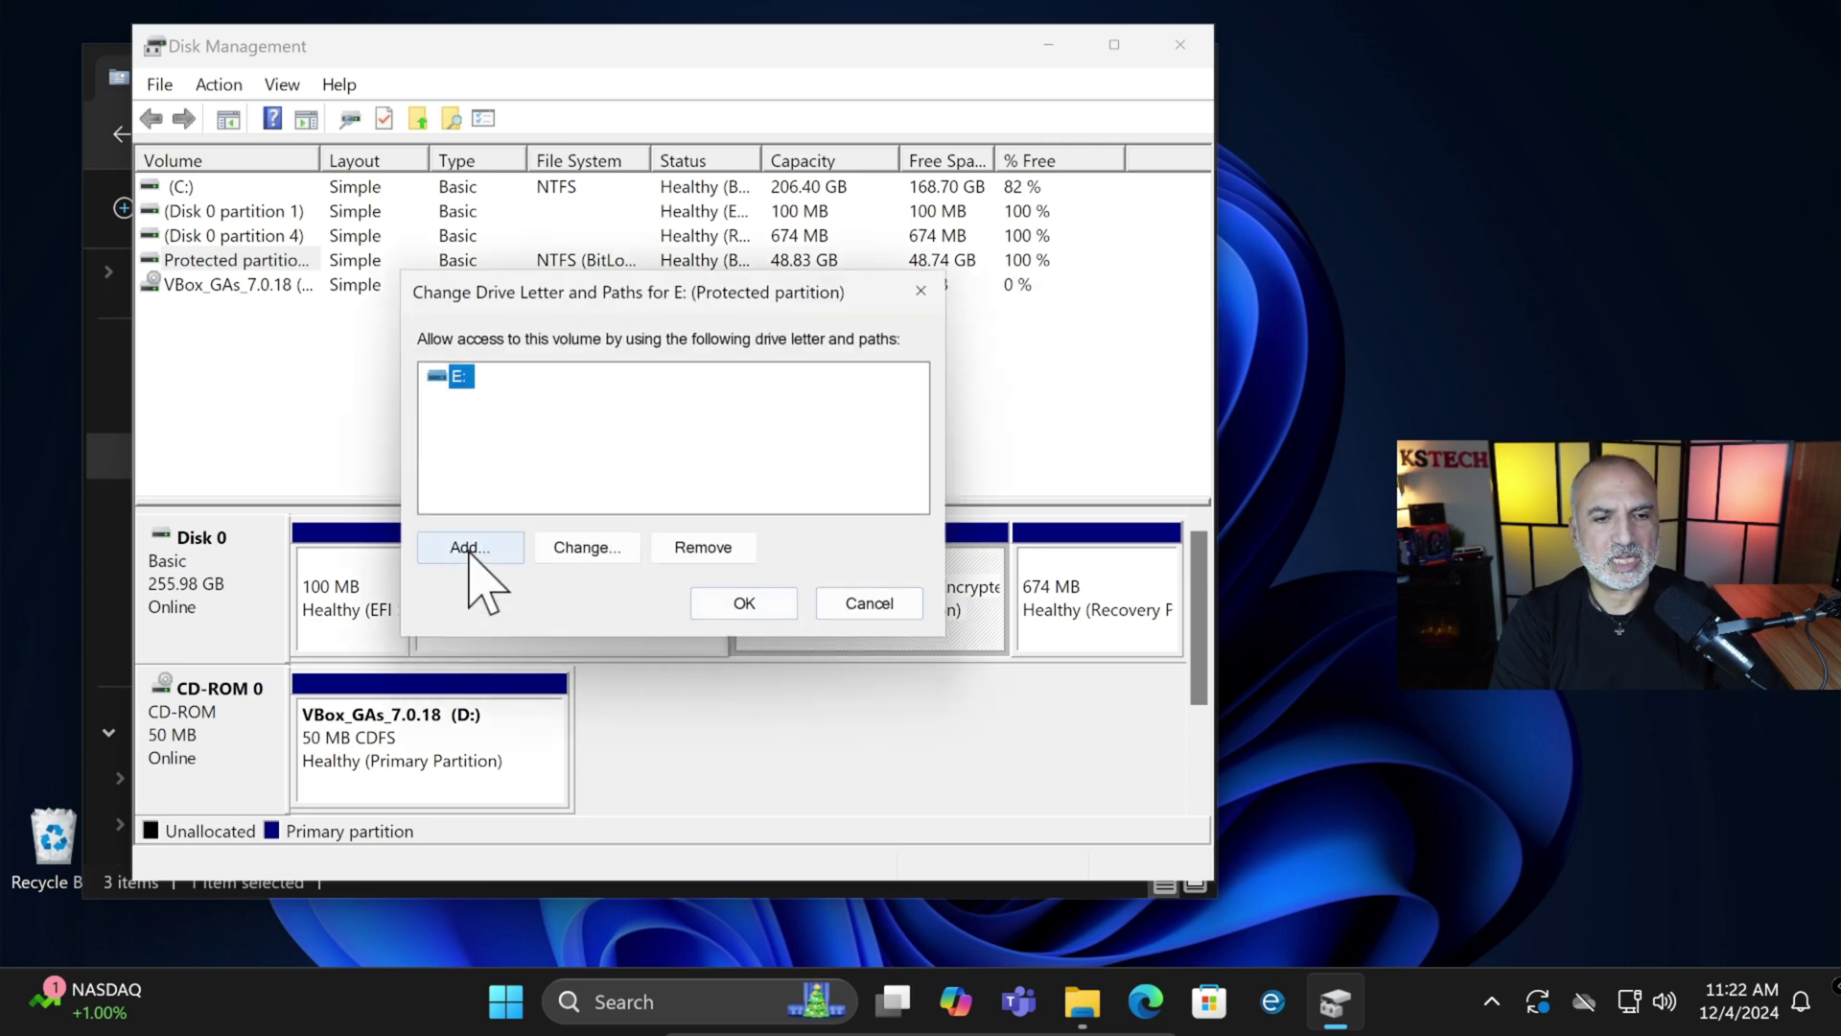
left_click(474, 550)
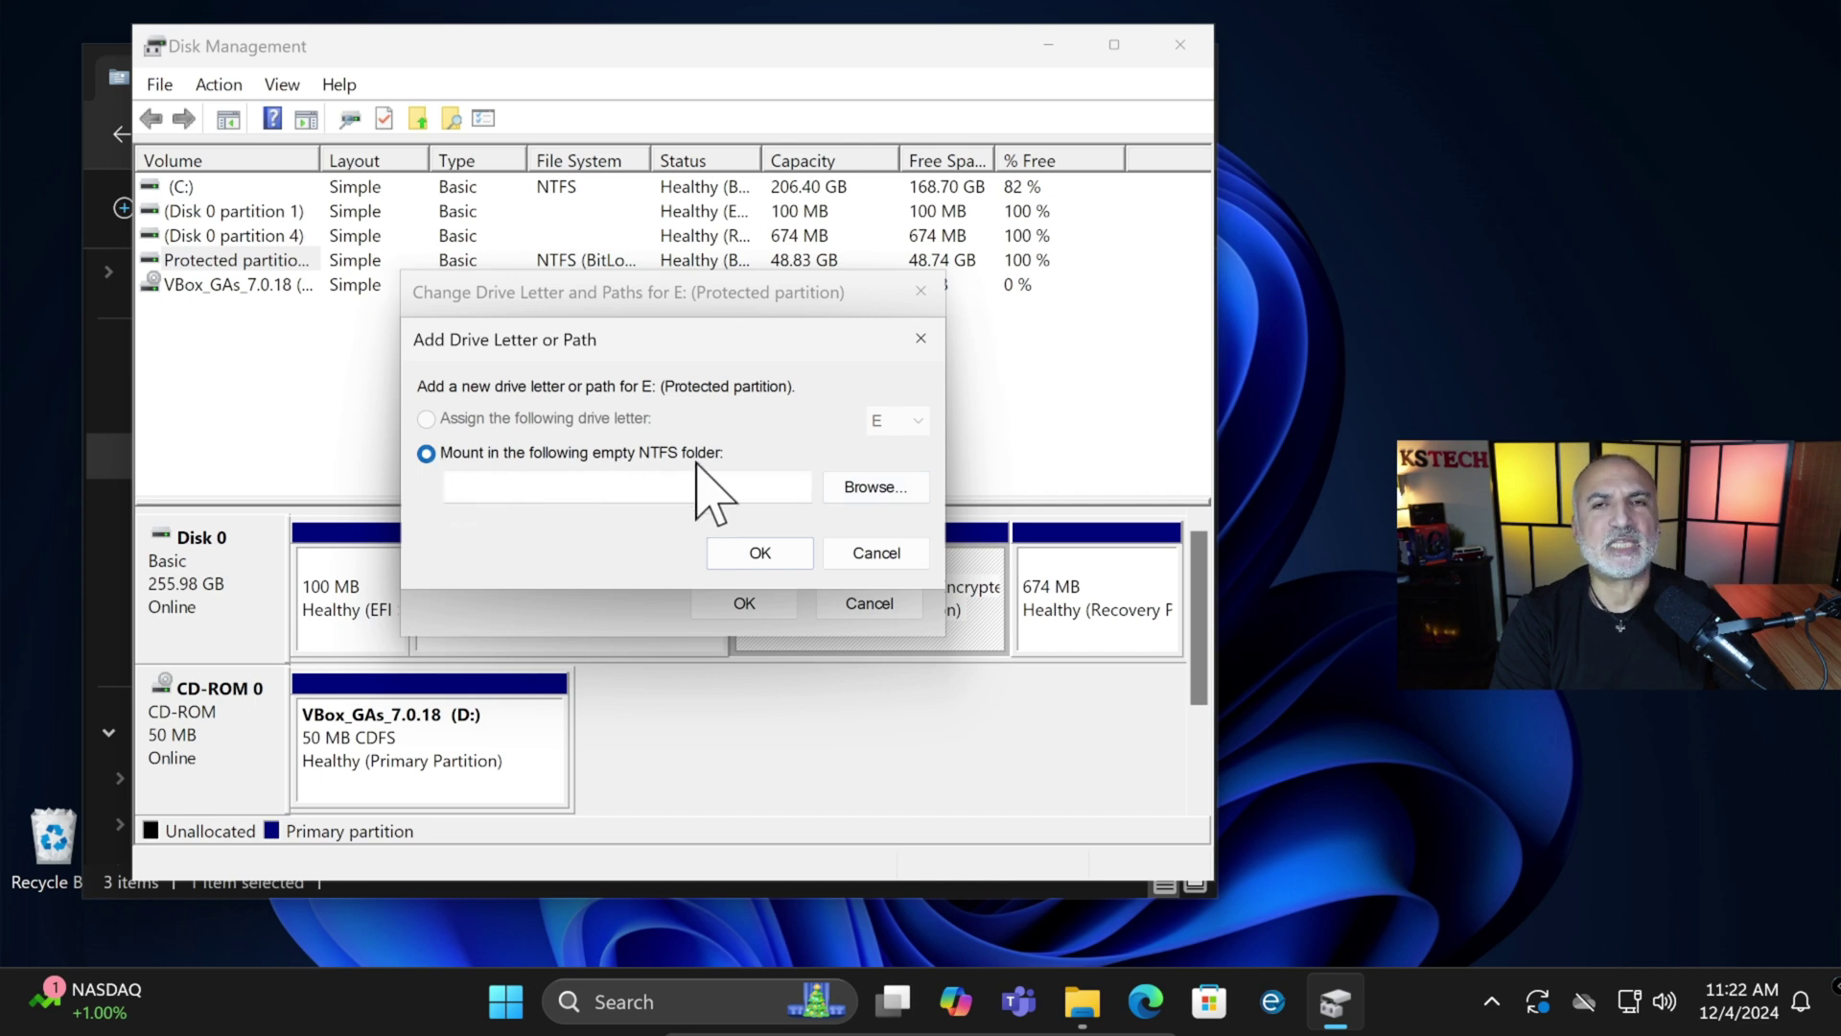
left_click(873, 494)
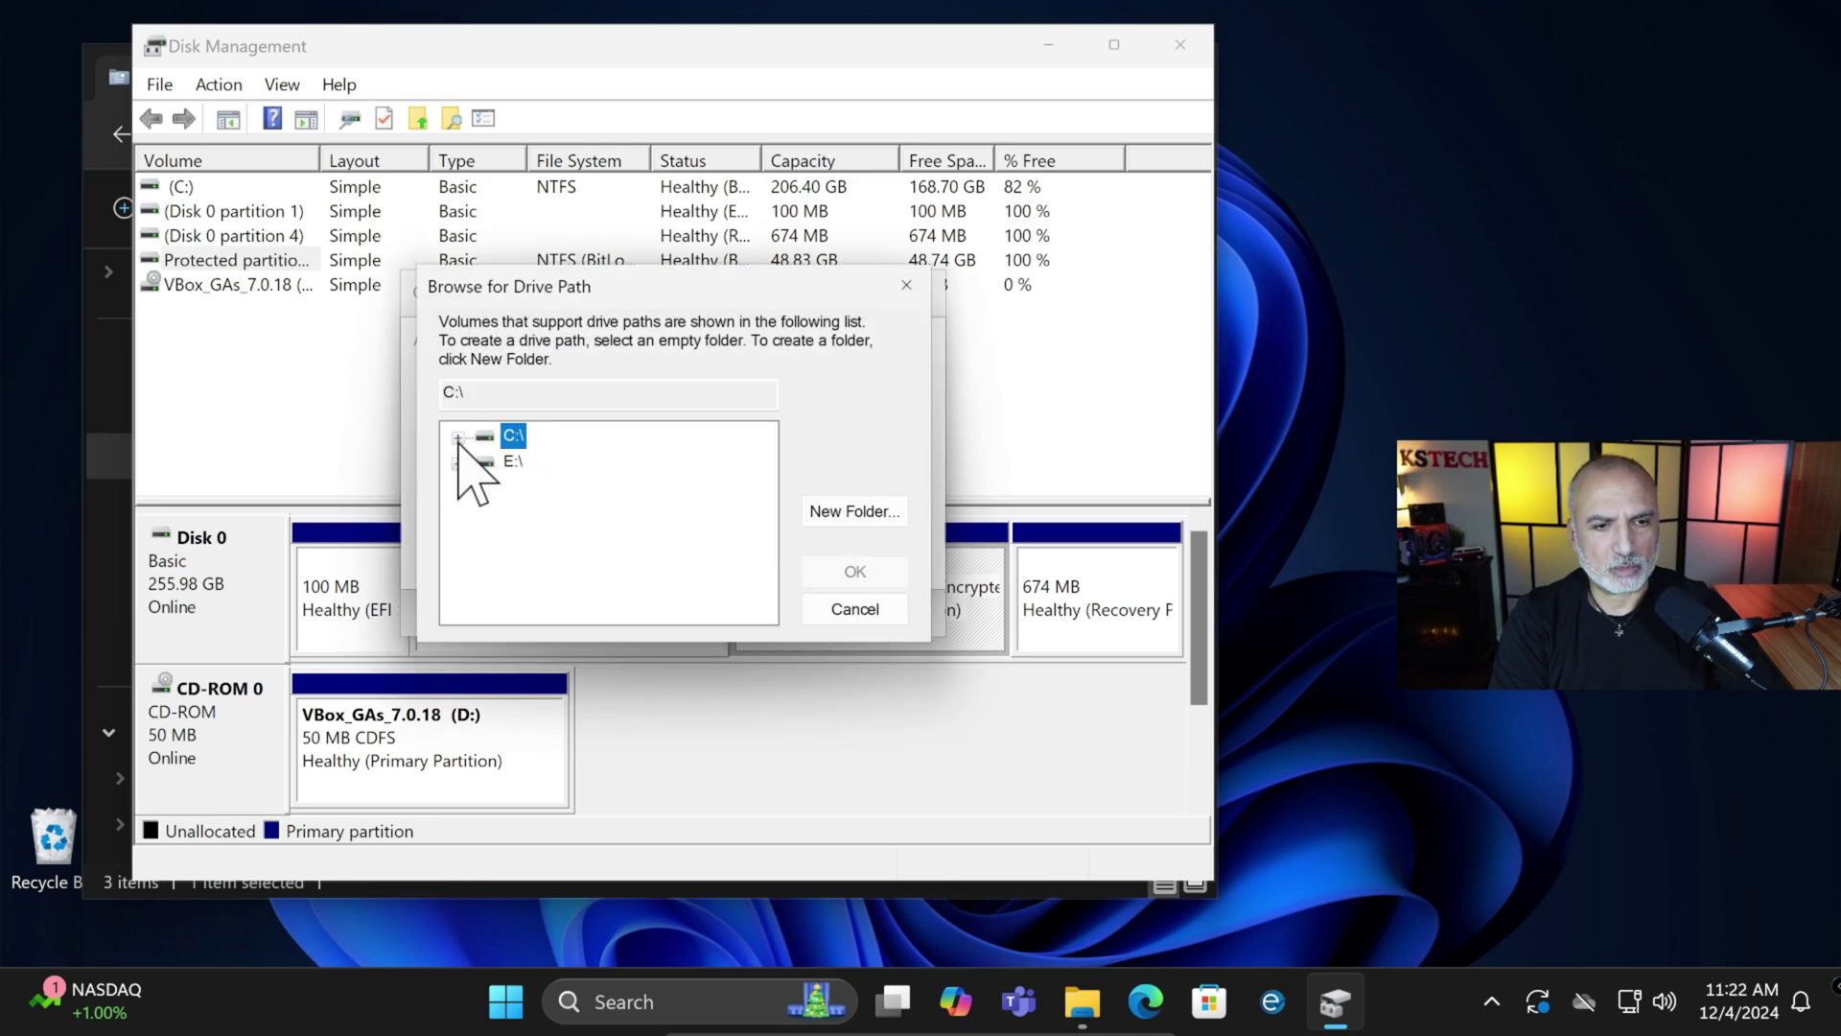
Mount E: at C:\Users\user\Documents\Protected folder and apply the path.
left_click(458, 438)
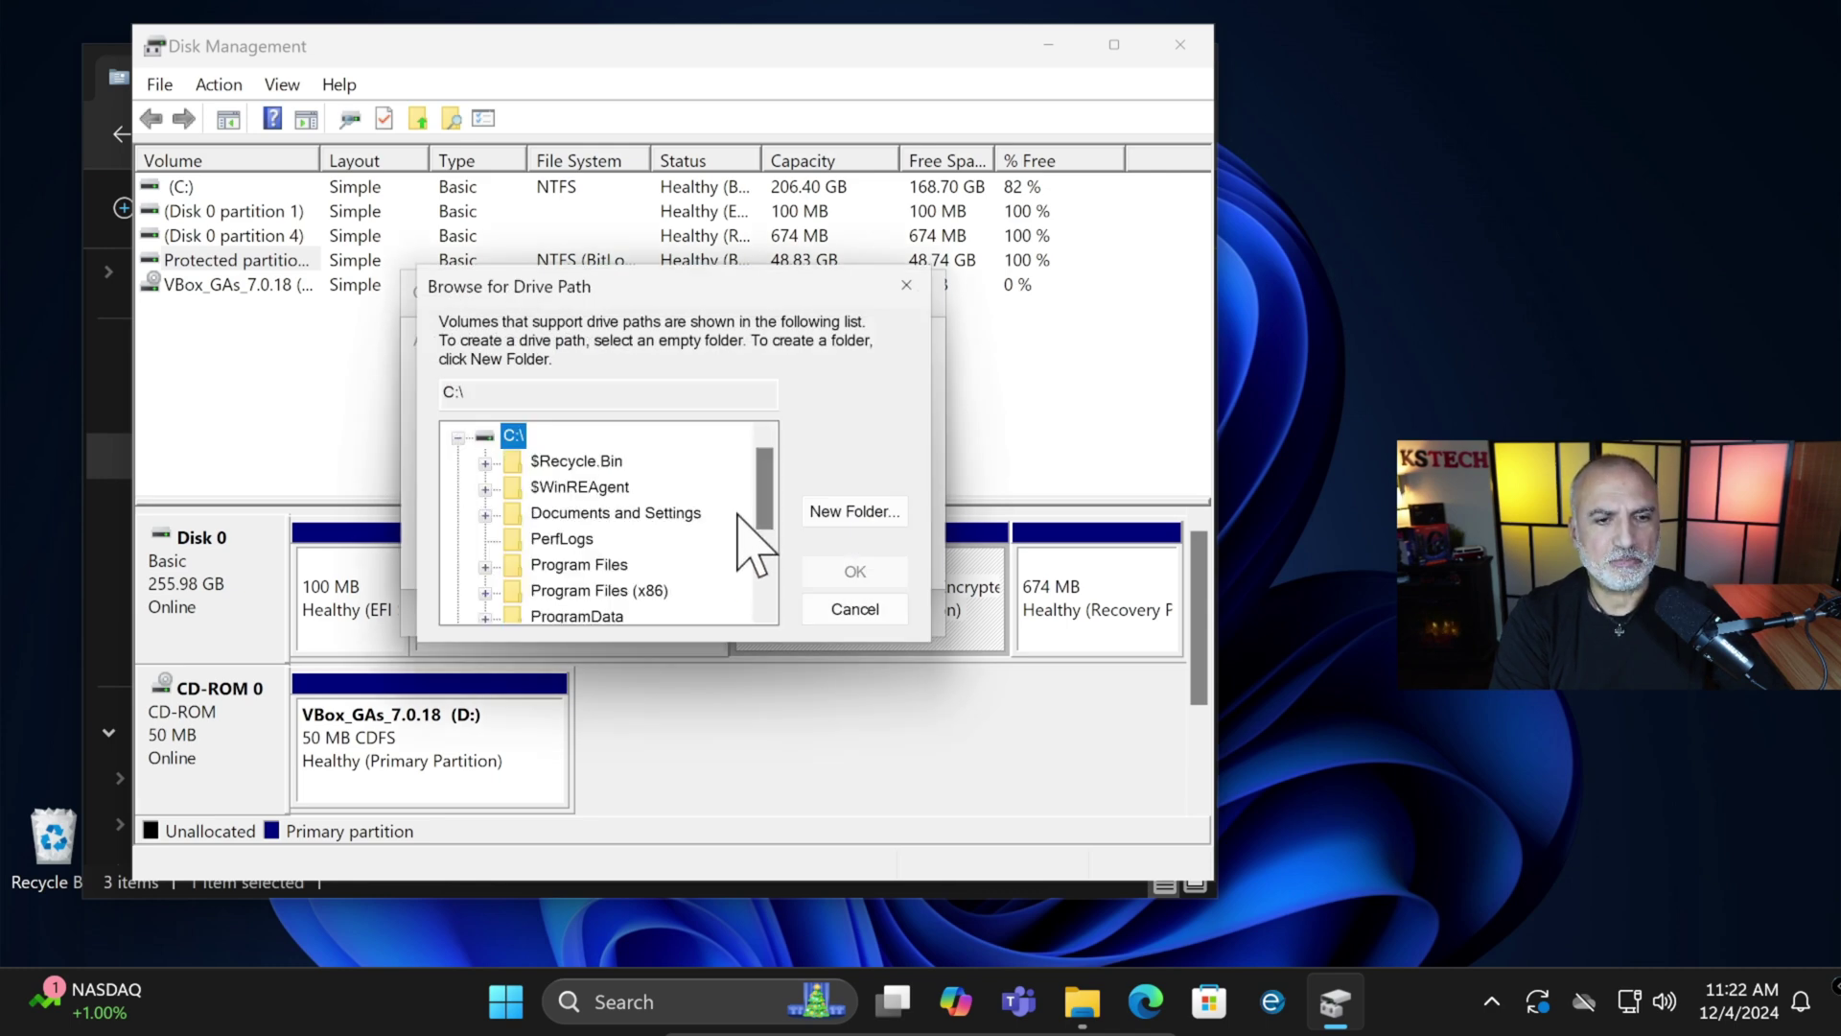
left_click_drag(768, 503, 769, 562)
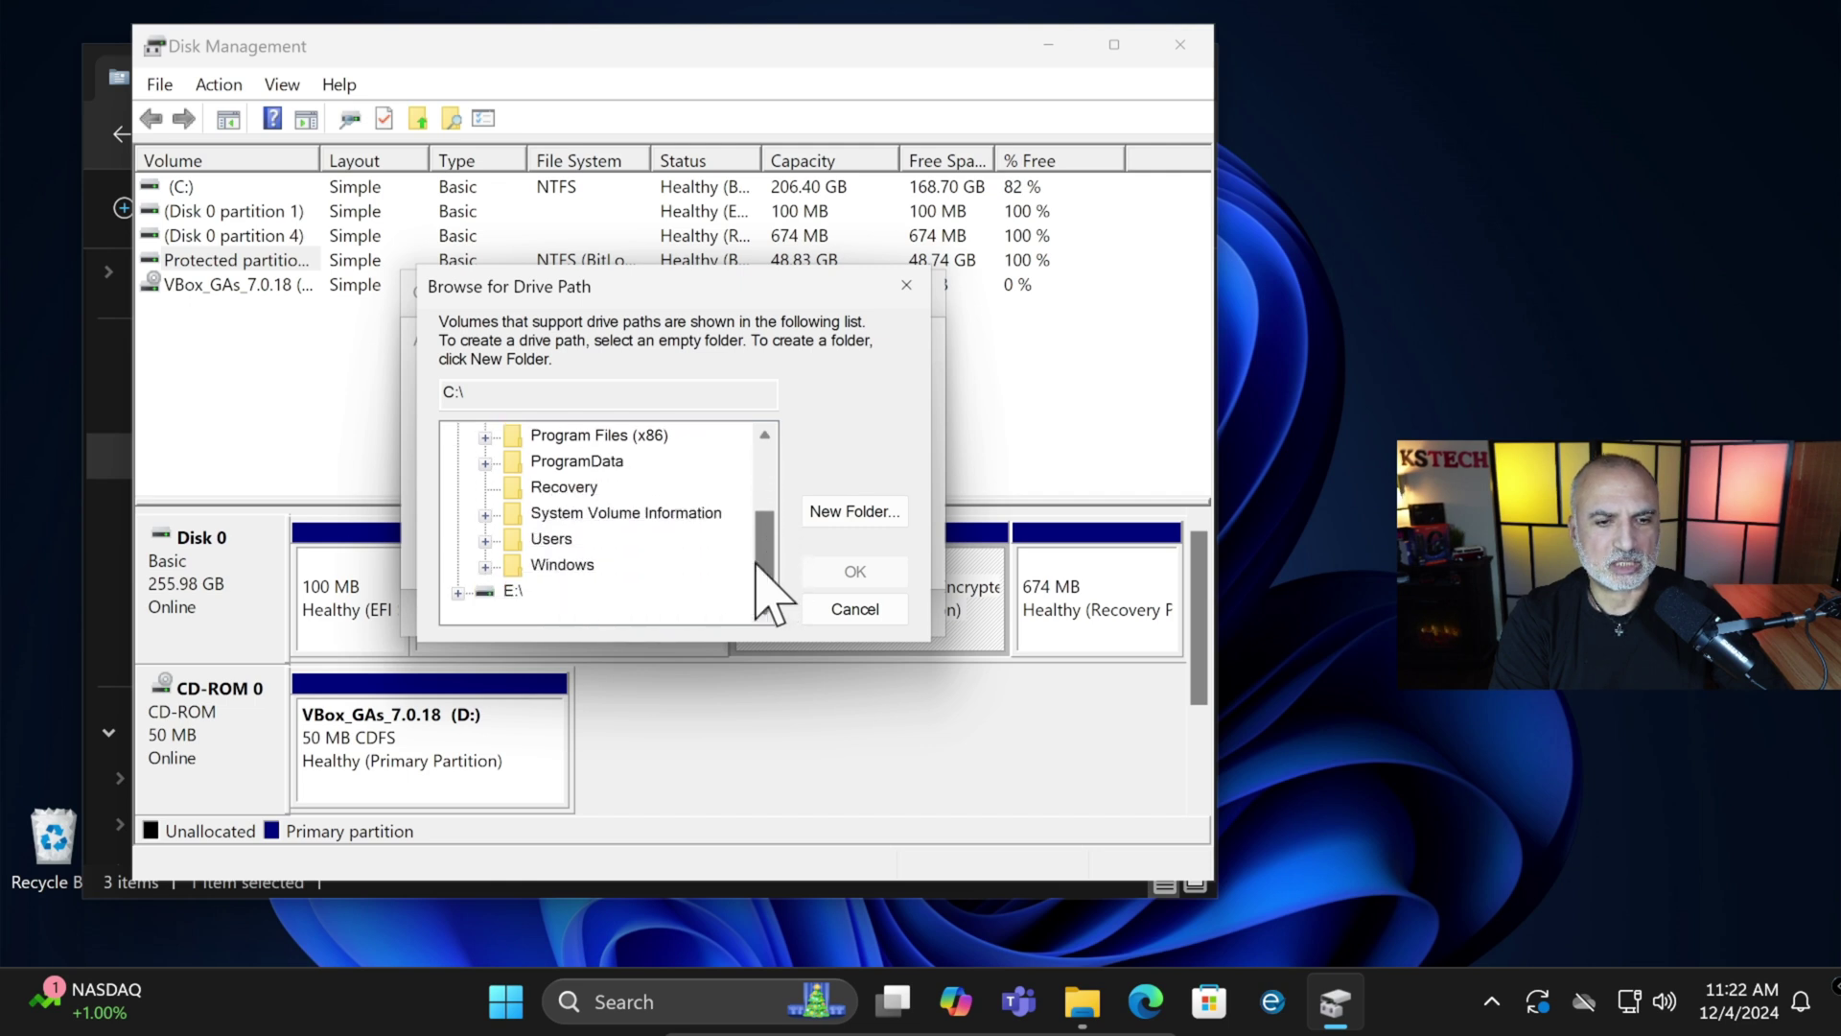
left_click(486, 539)
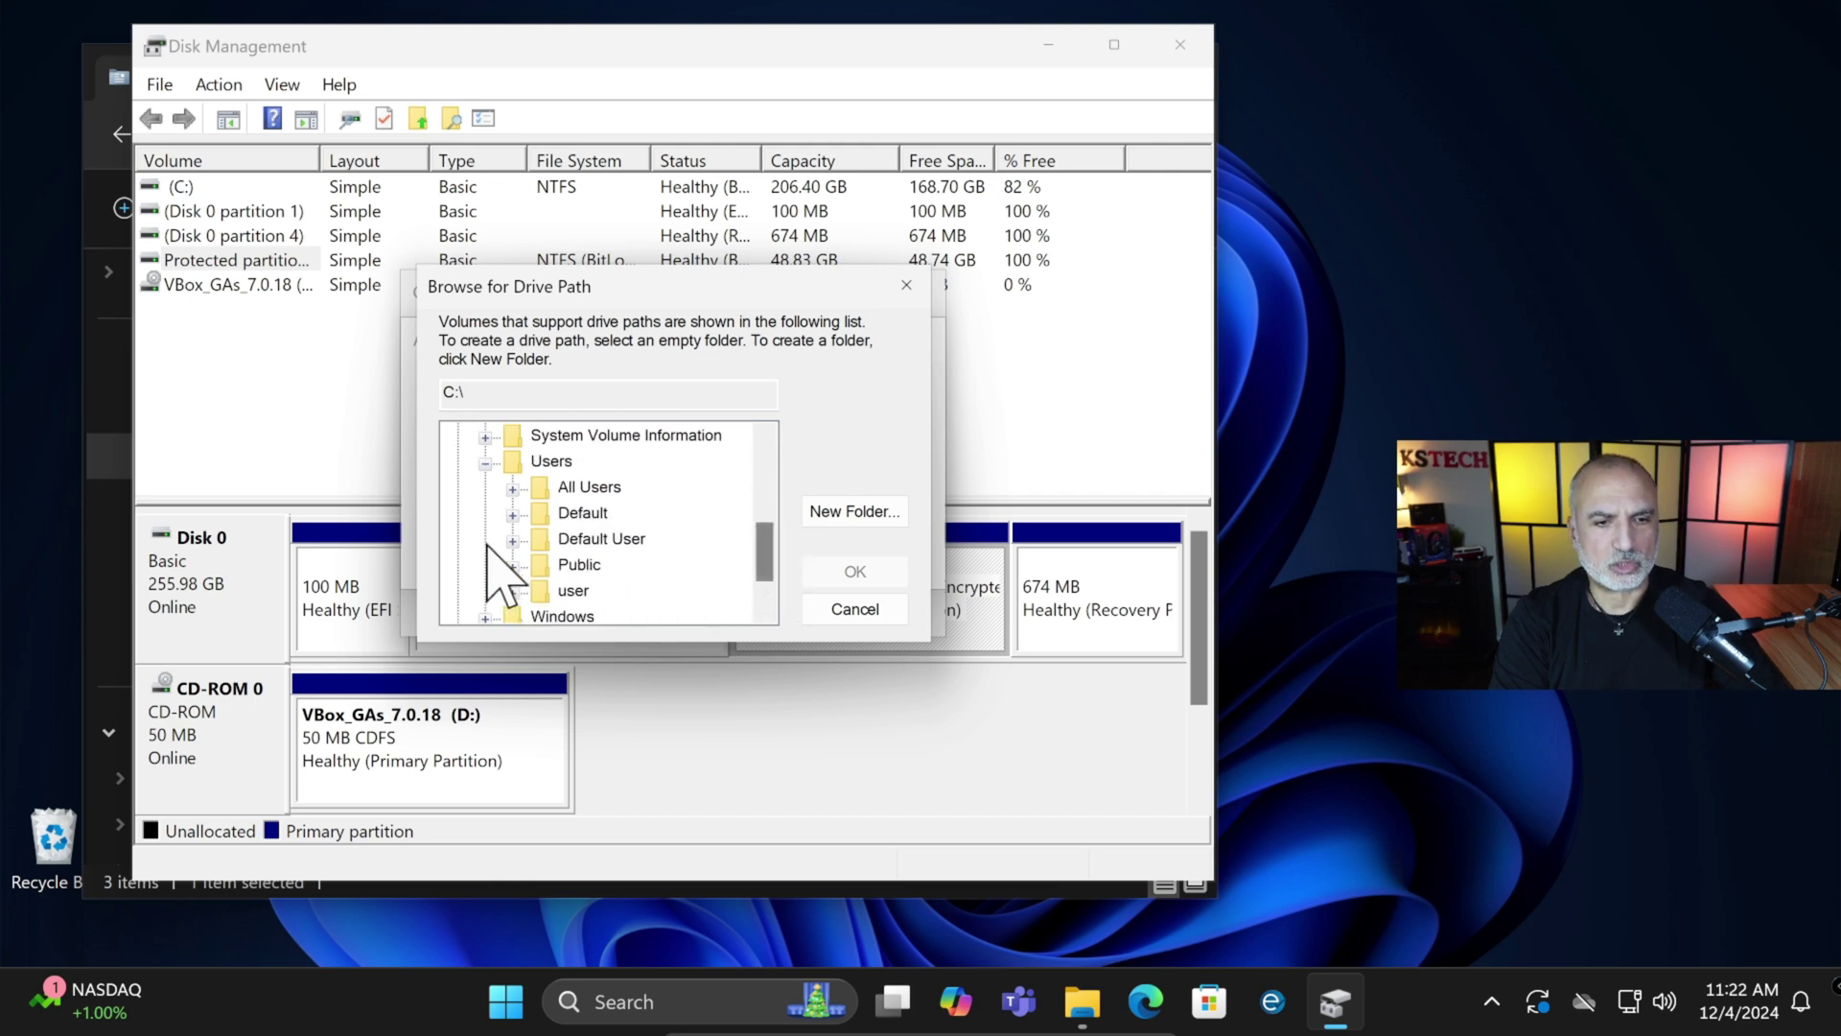
left_click(546, 592)
left_click(513, 593)
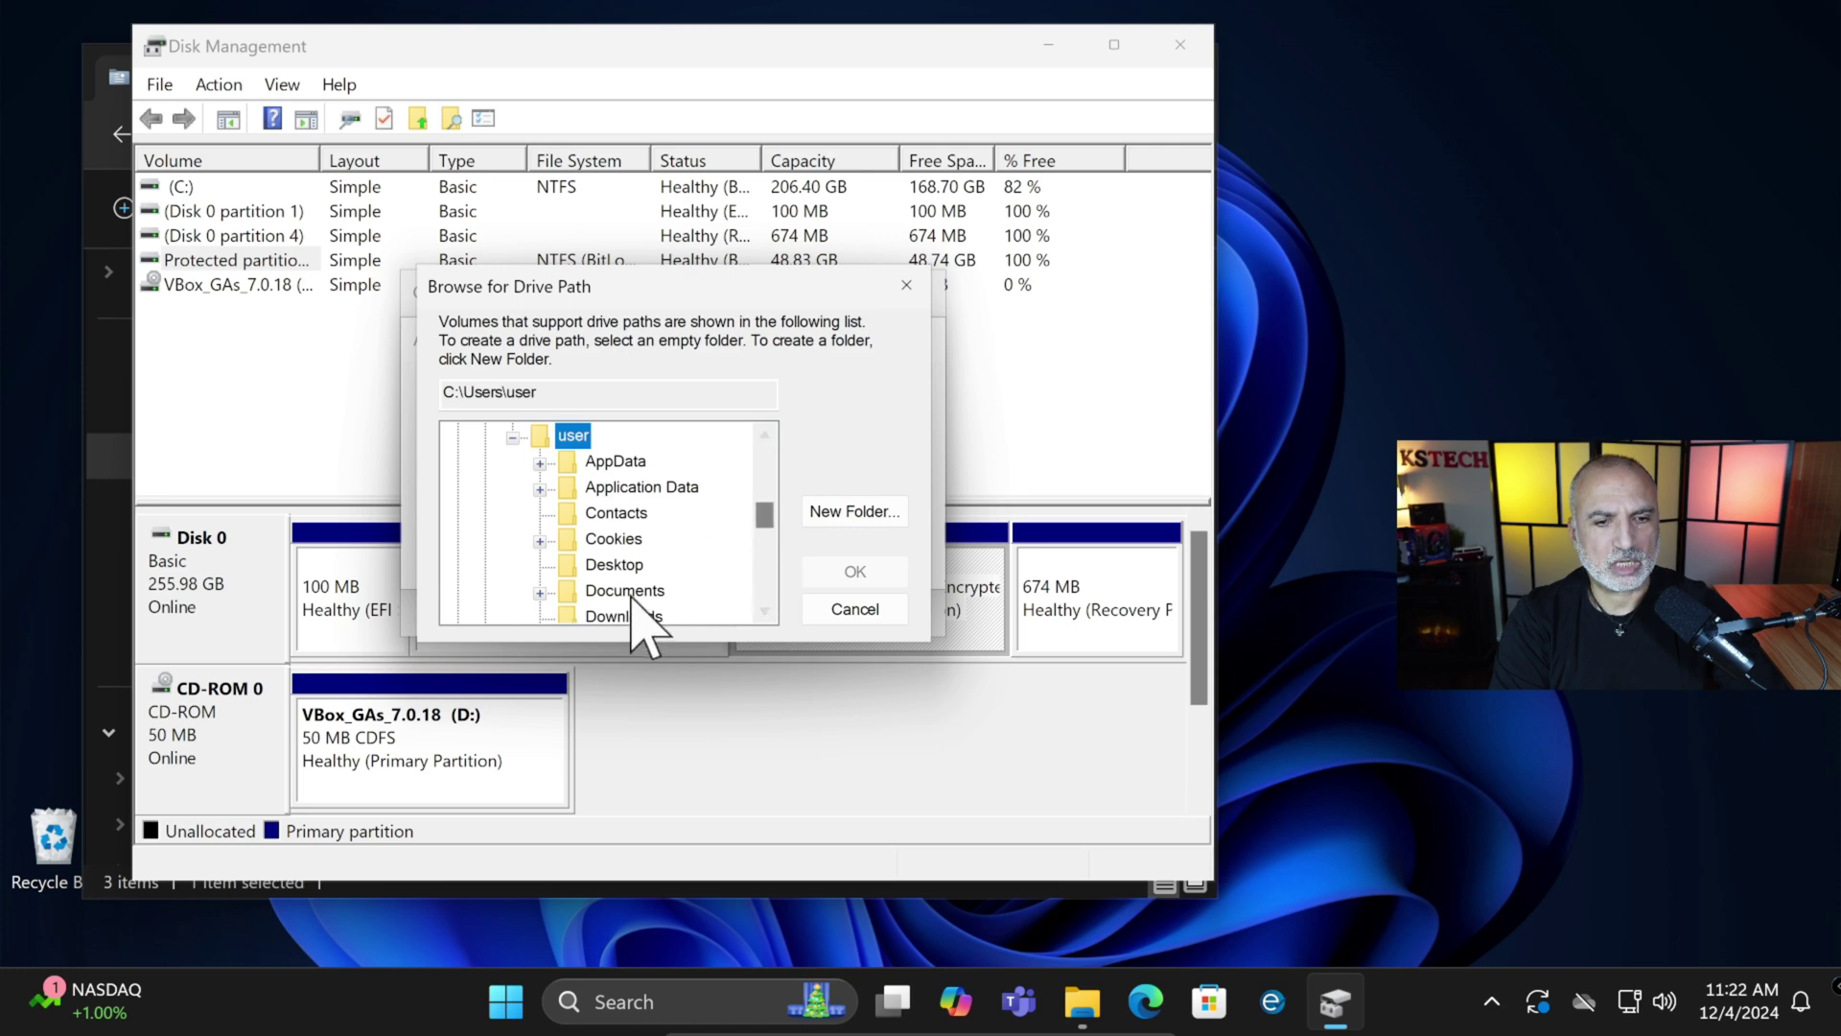
left_click(625, 590)
left_click(766, 534)
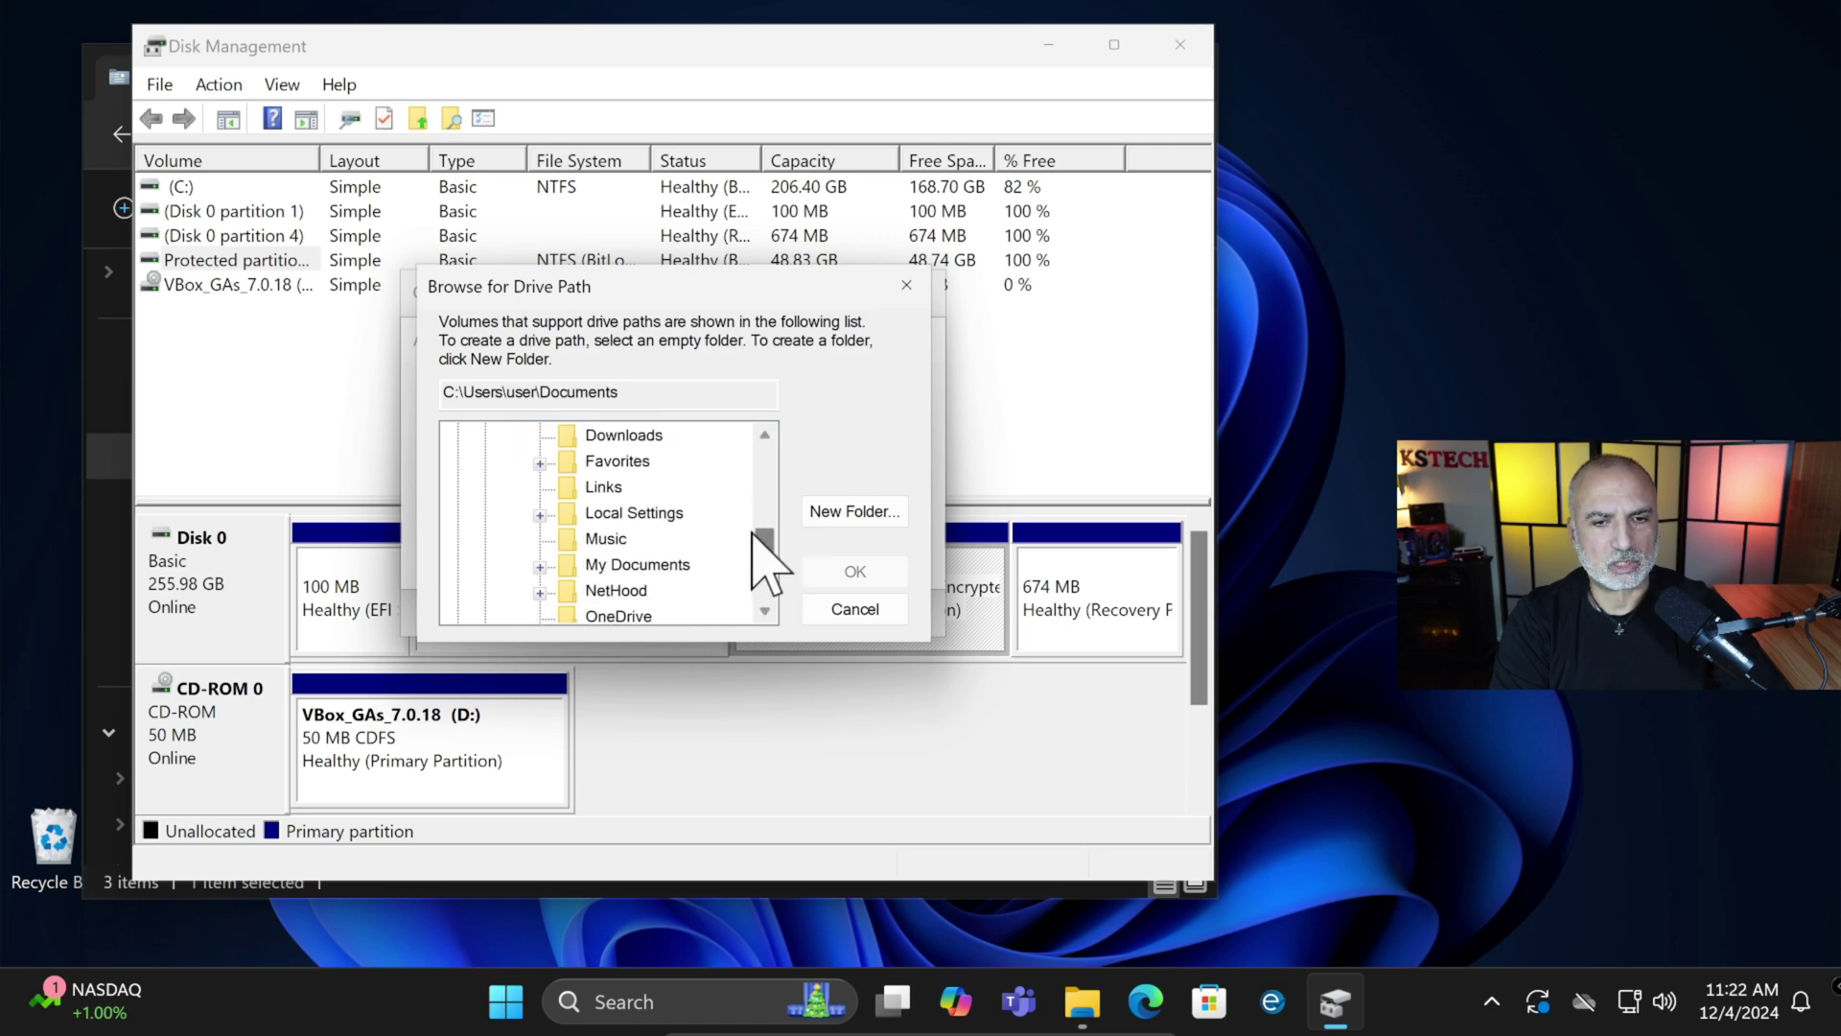
scroll(748, 557, "up", 1)
left_click(540, 464)
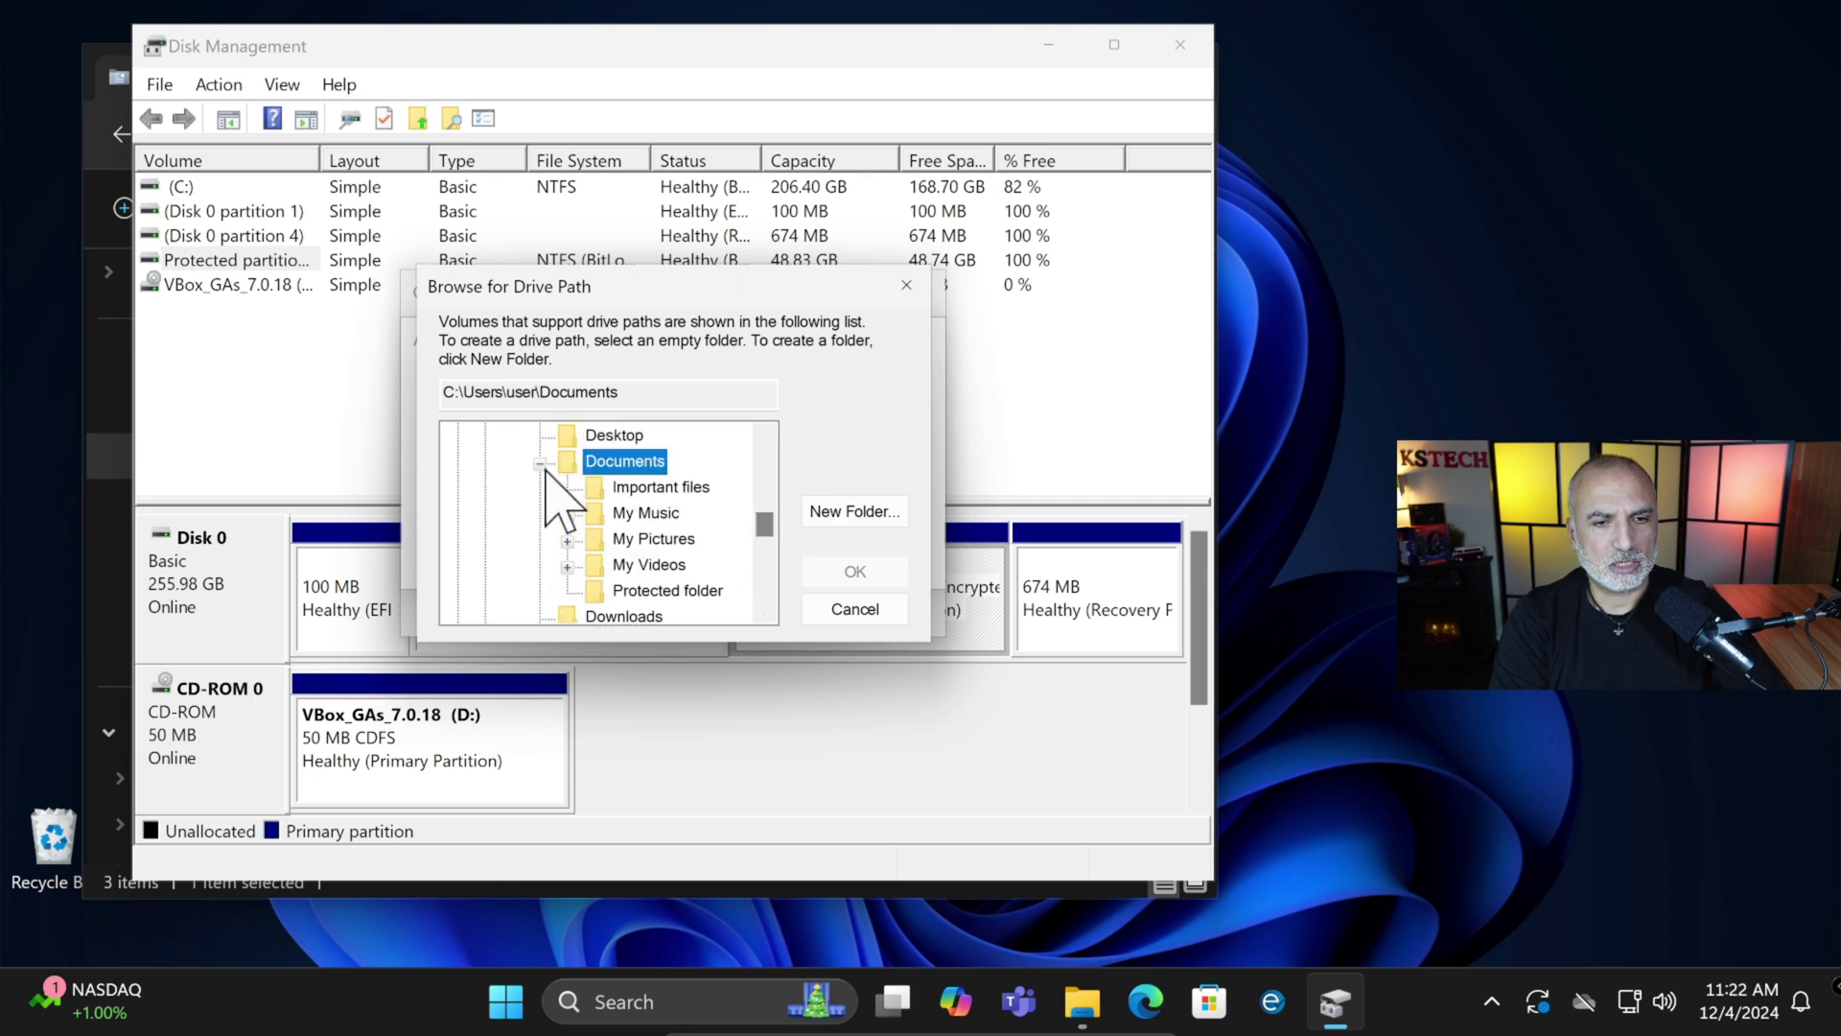
left_click(668, 595)
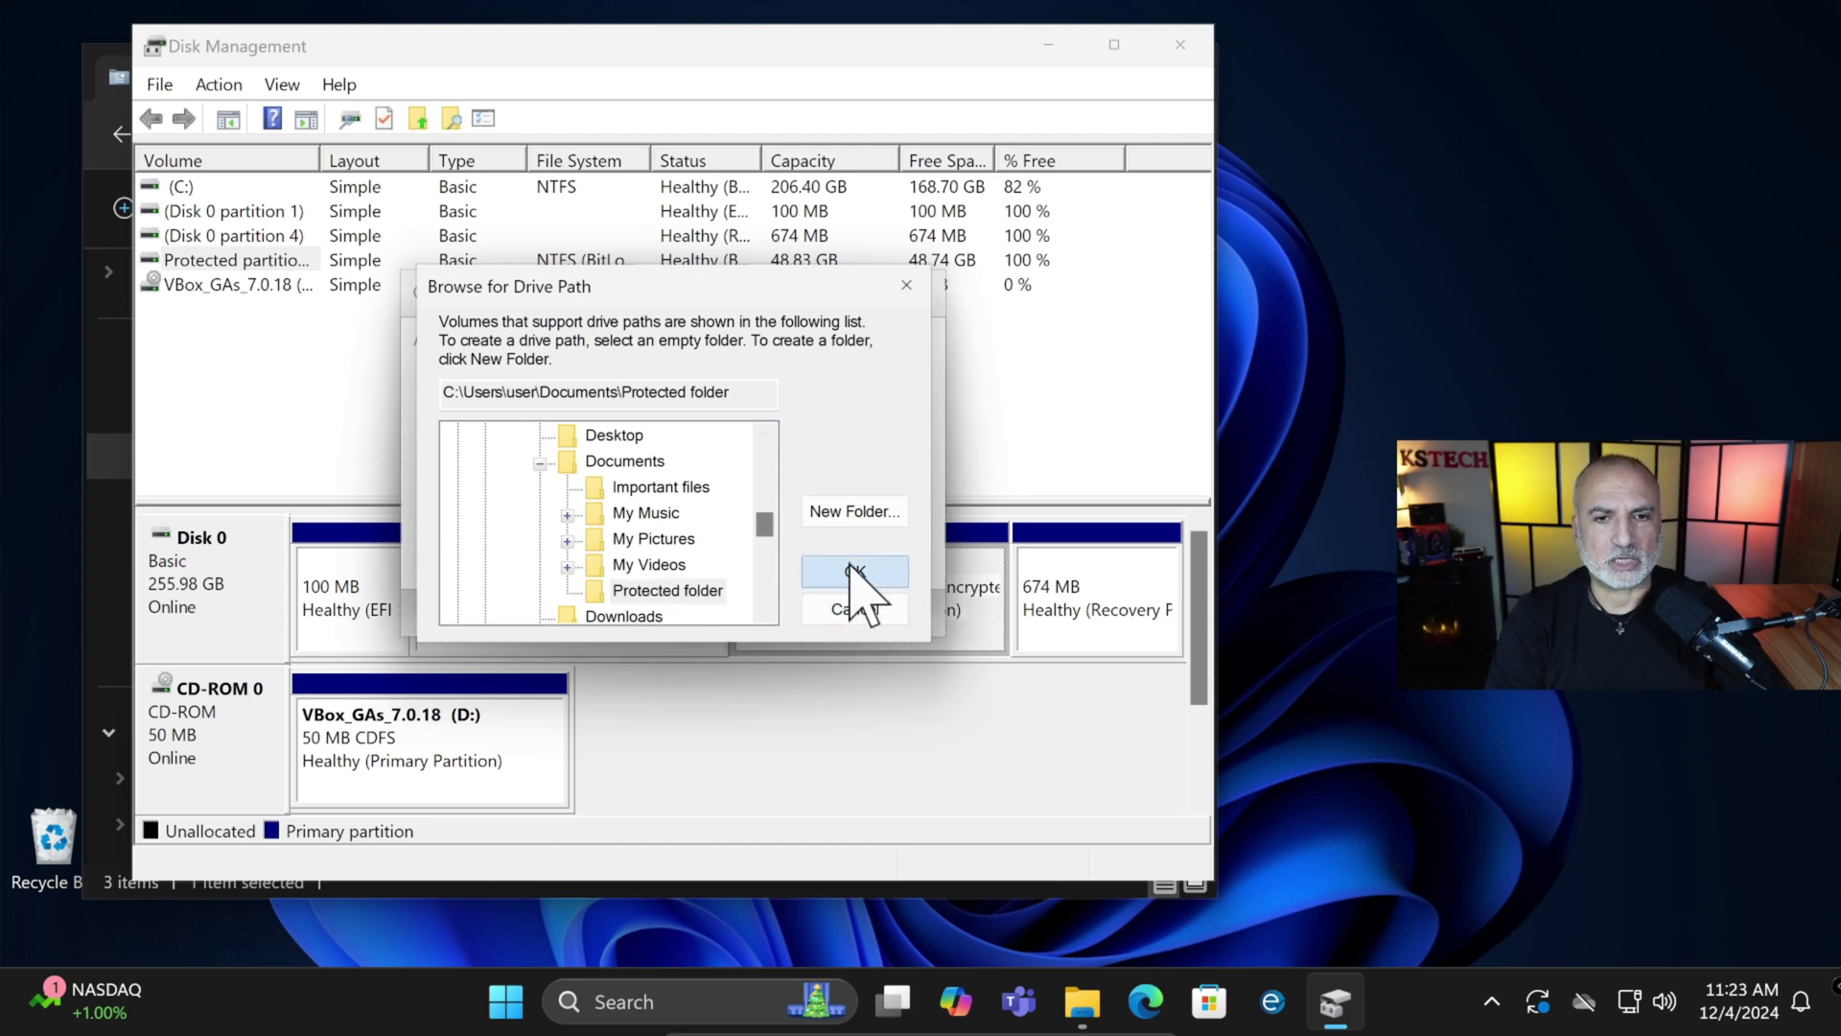
left_click(853, 572)
left_click(762, 552)
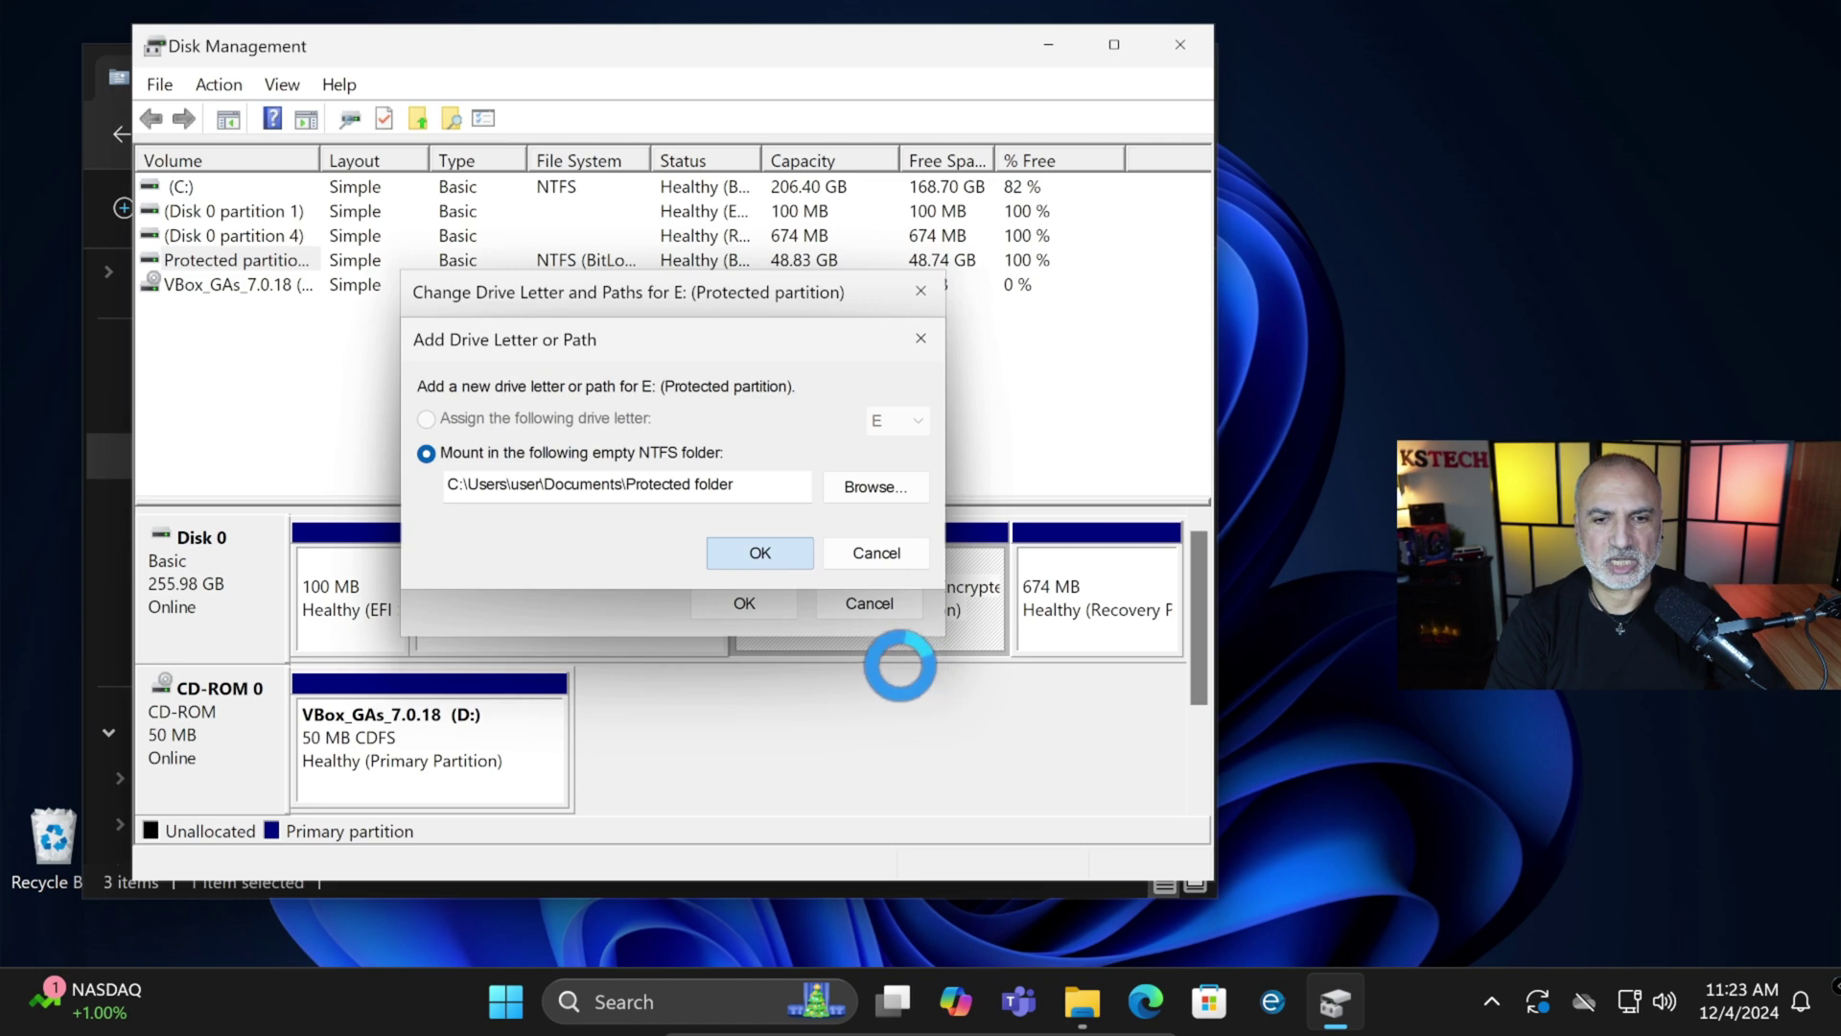
Close Disk Management and confirm the mounted Protected folder in Documents is empty.
left_click(1181, 45)
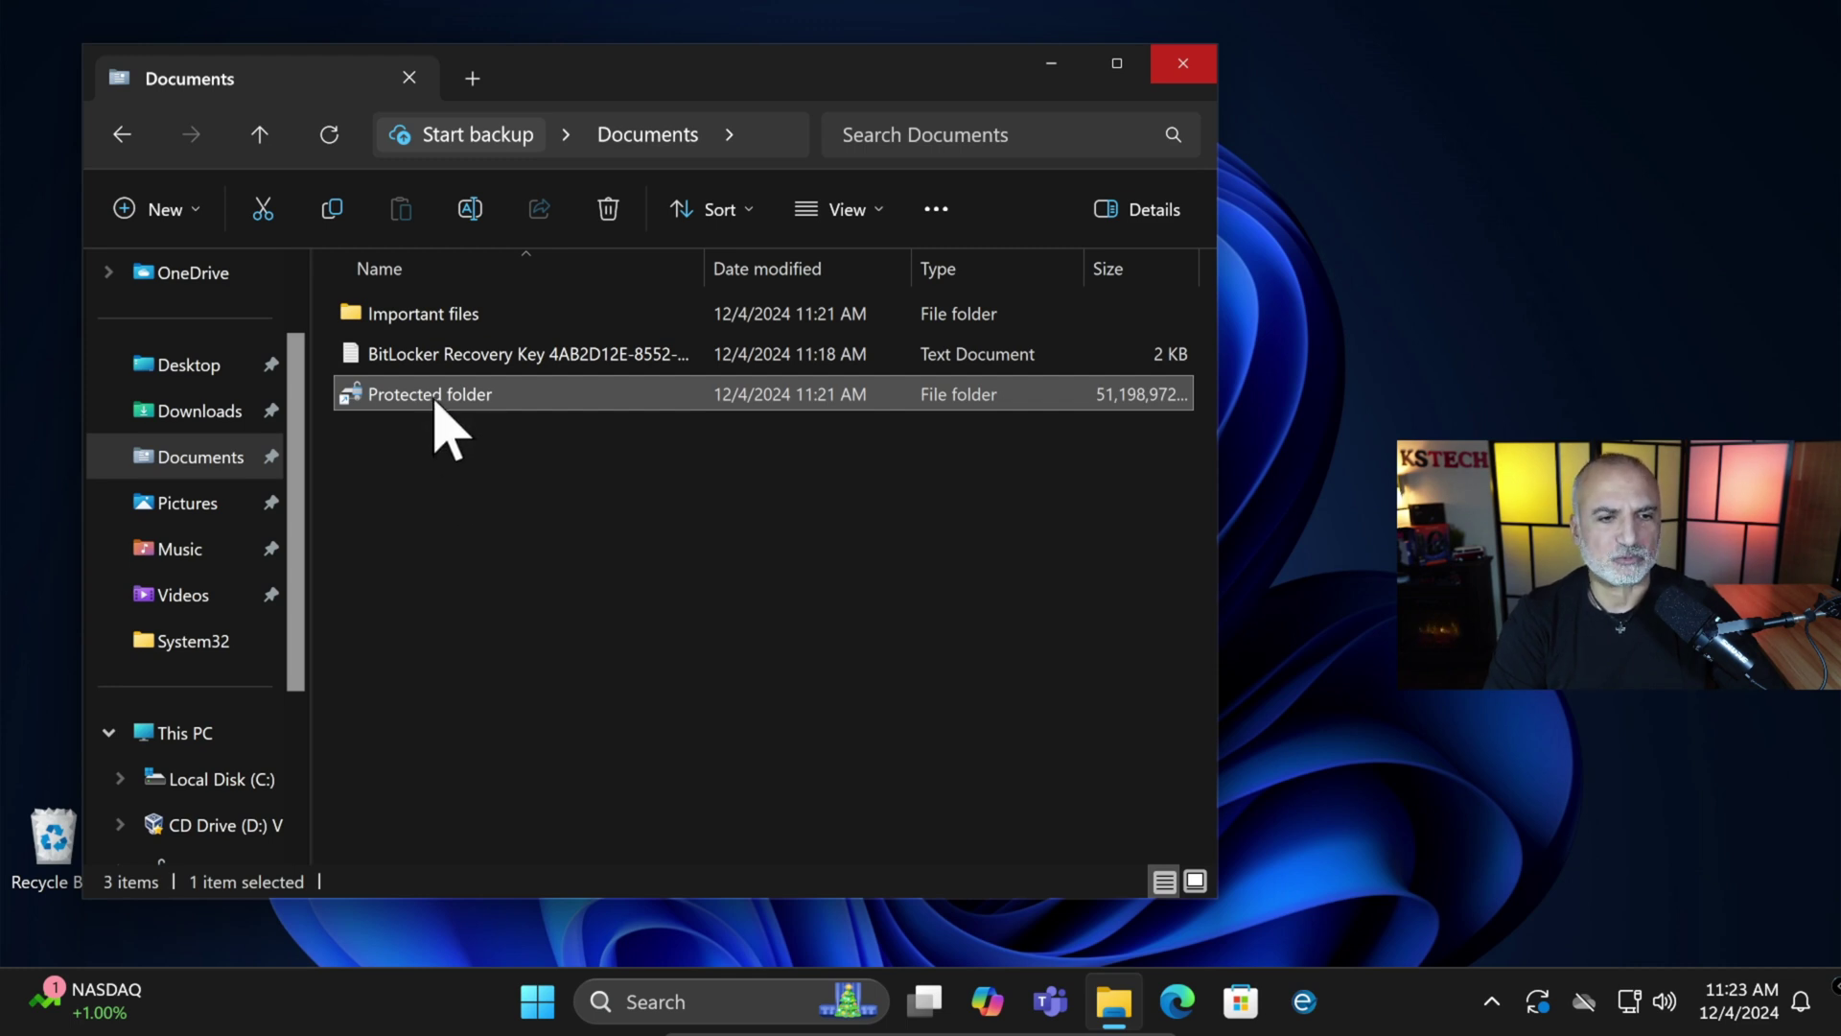
double_click(437, 395)
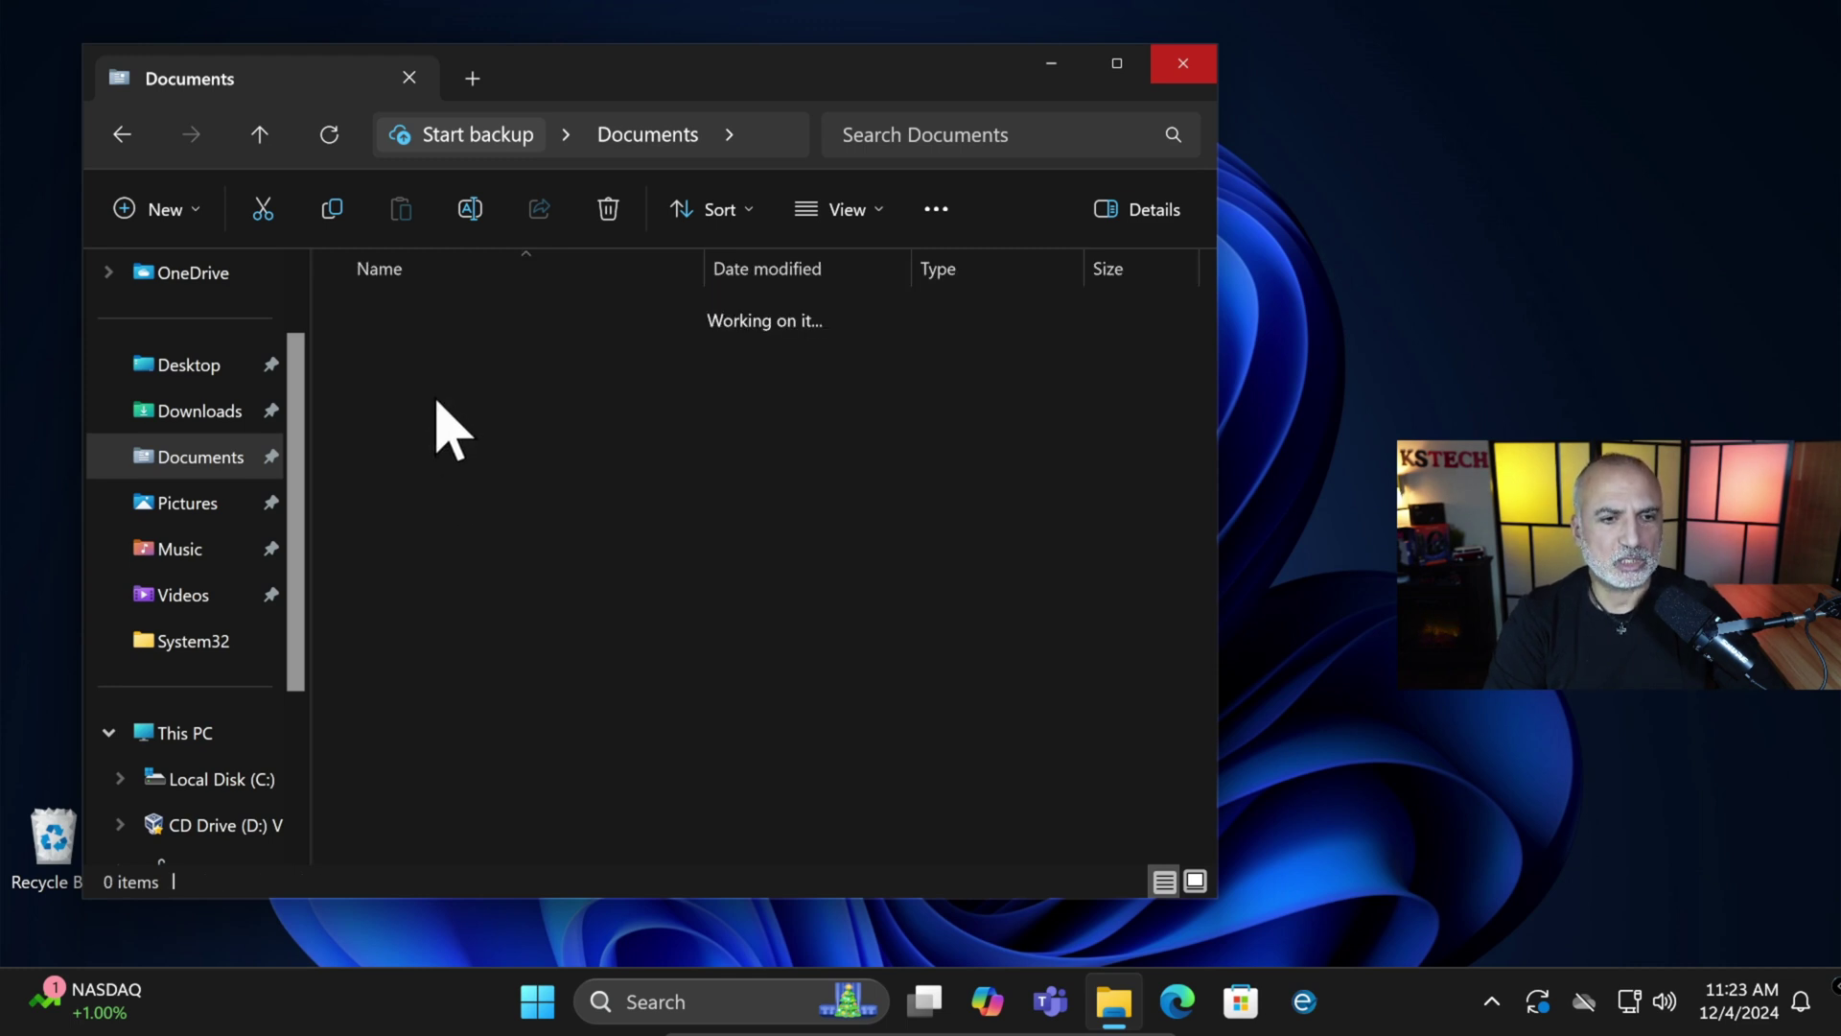
left_click(122, 134)
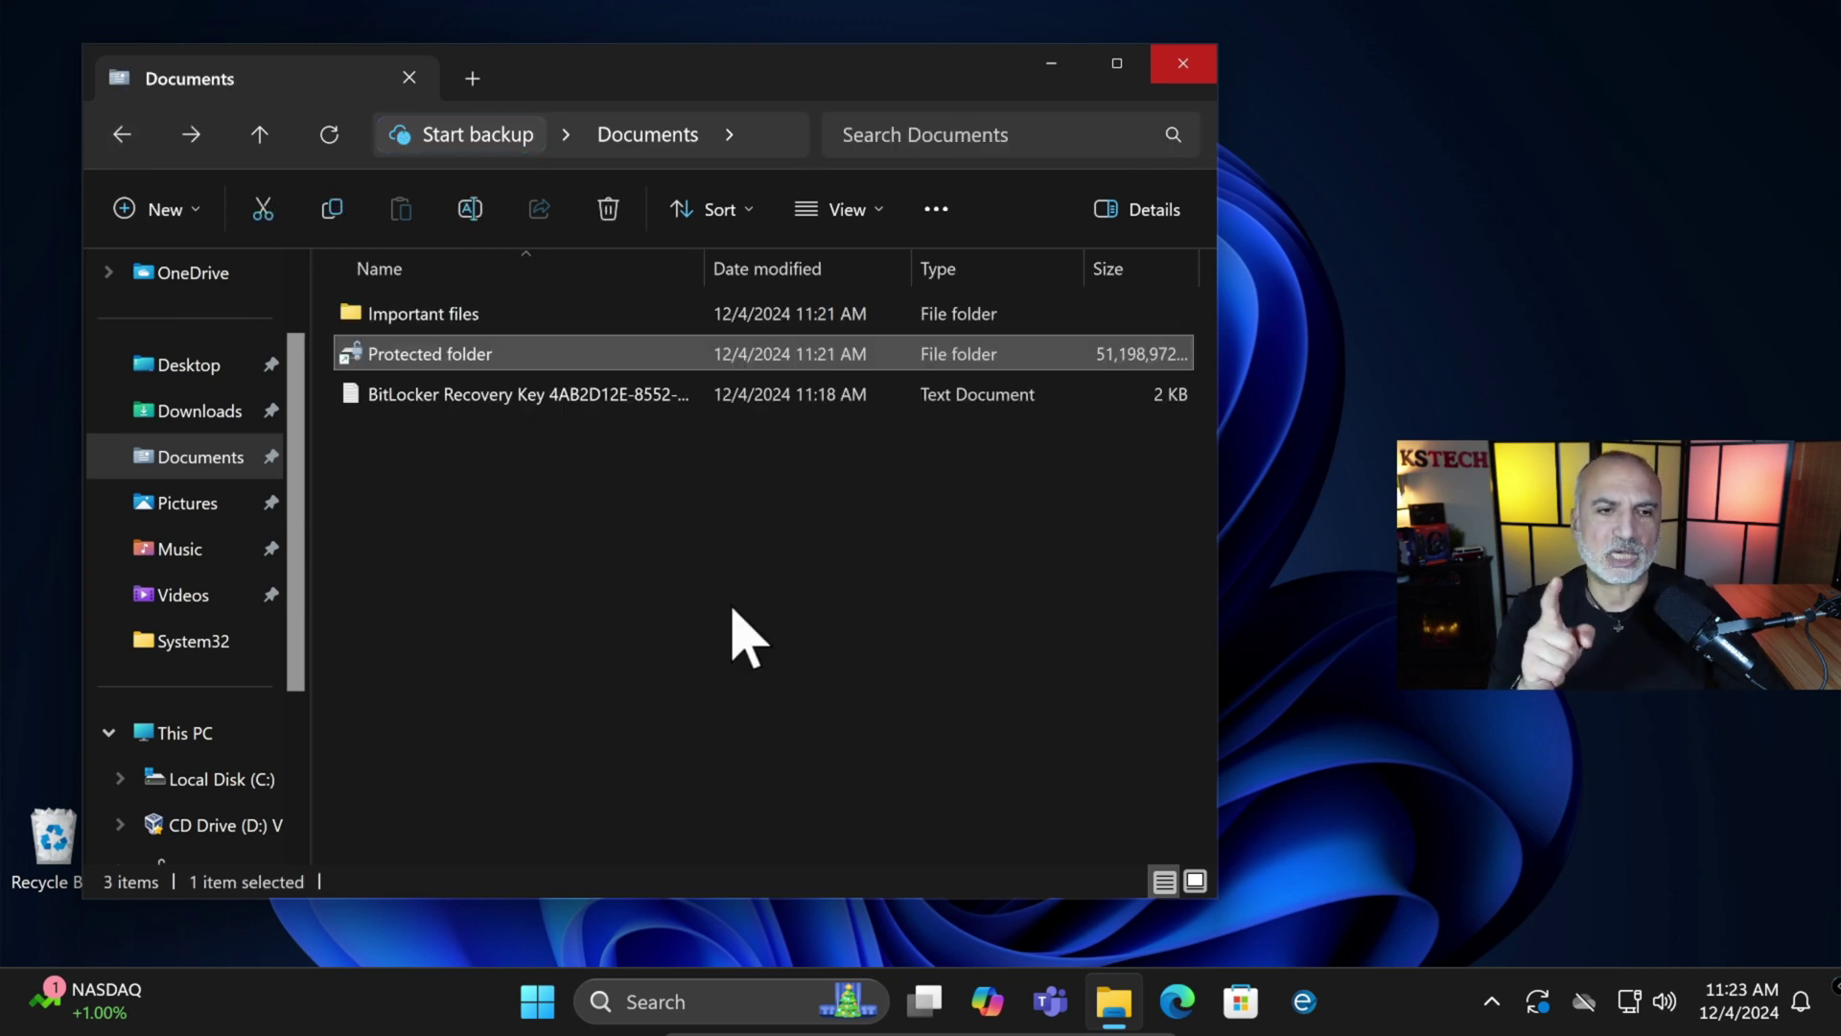
scroll(297, 642, "down", 1)
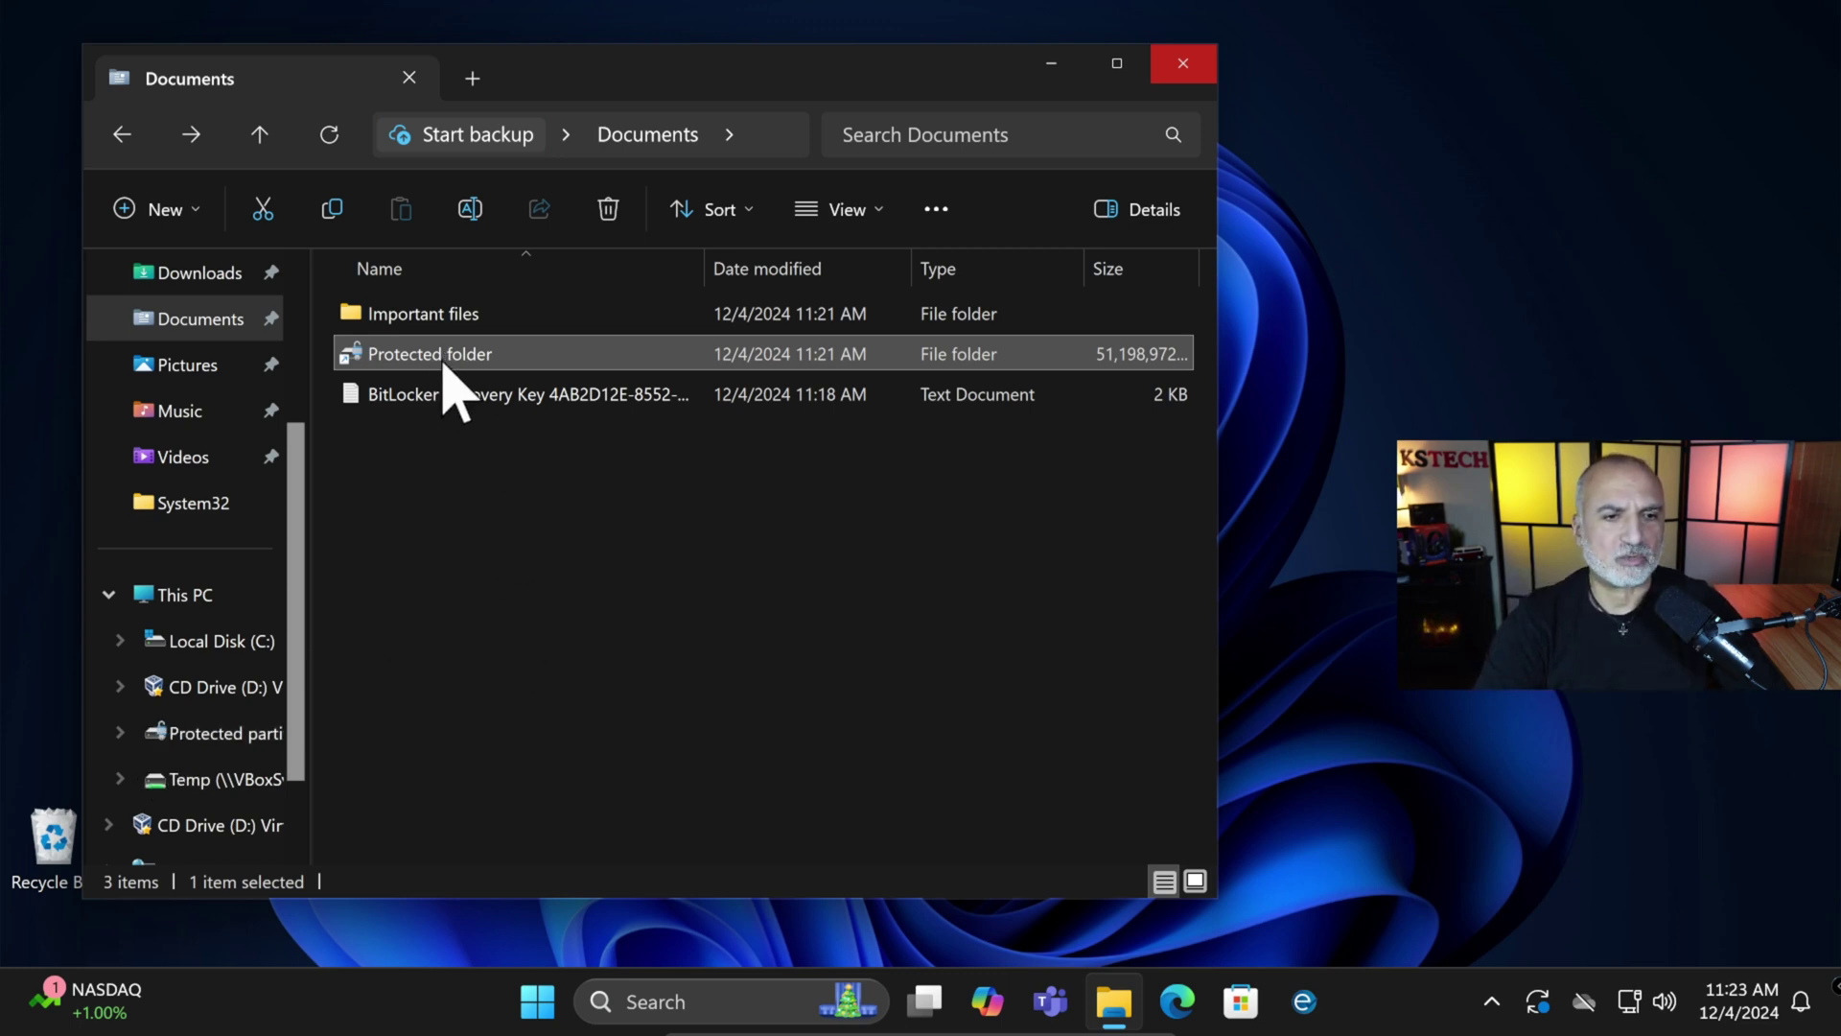
Drag Important files into Protected folder, verify it arrived, and return to Documents.
left_click_drag(440, 319, 462, 376)
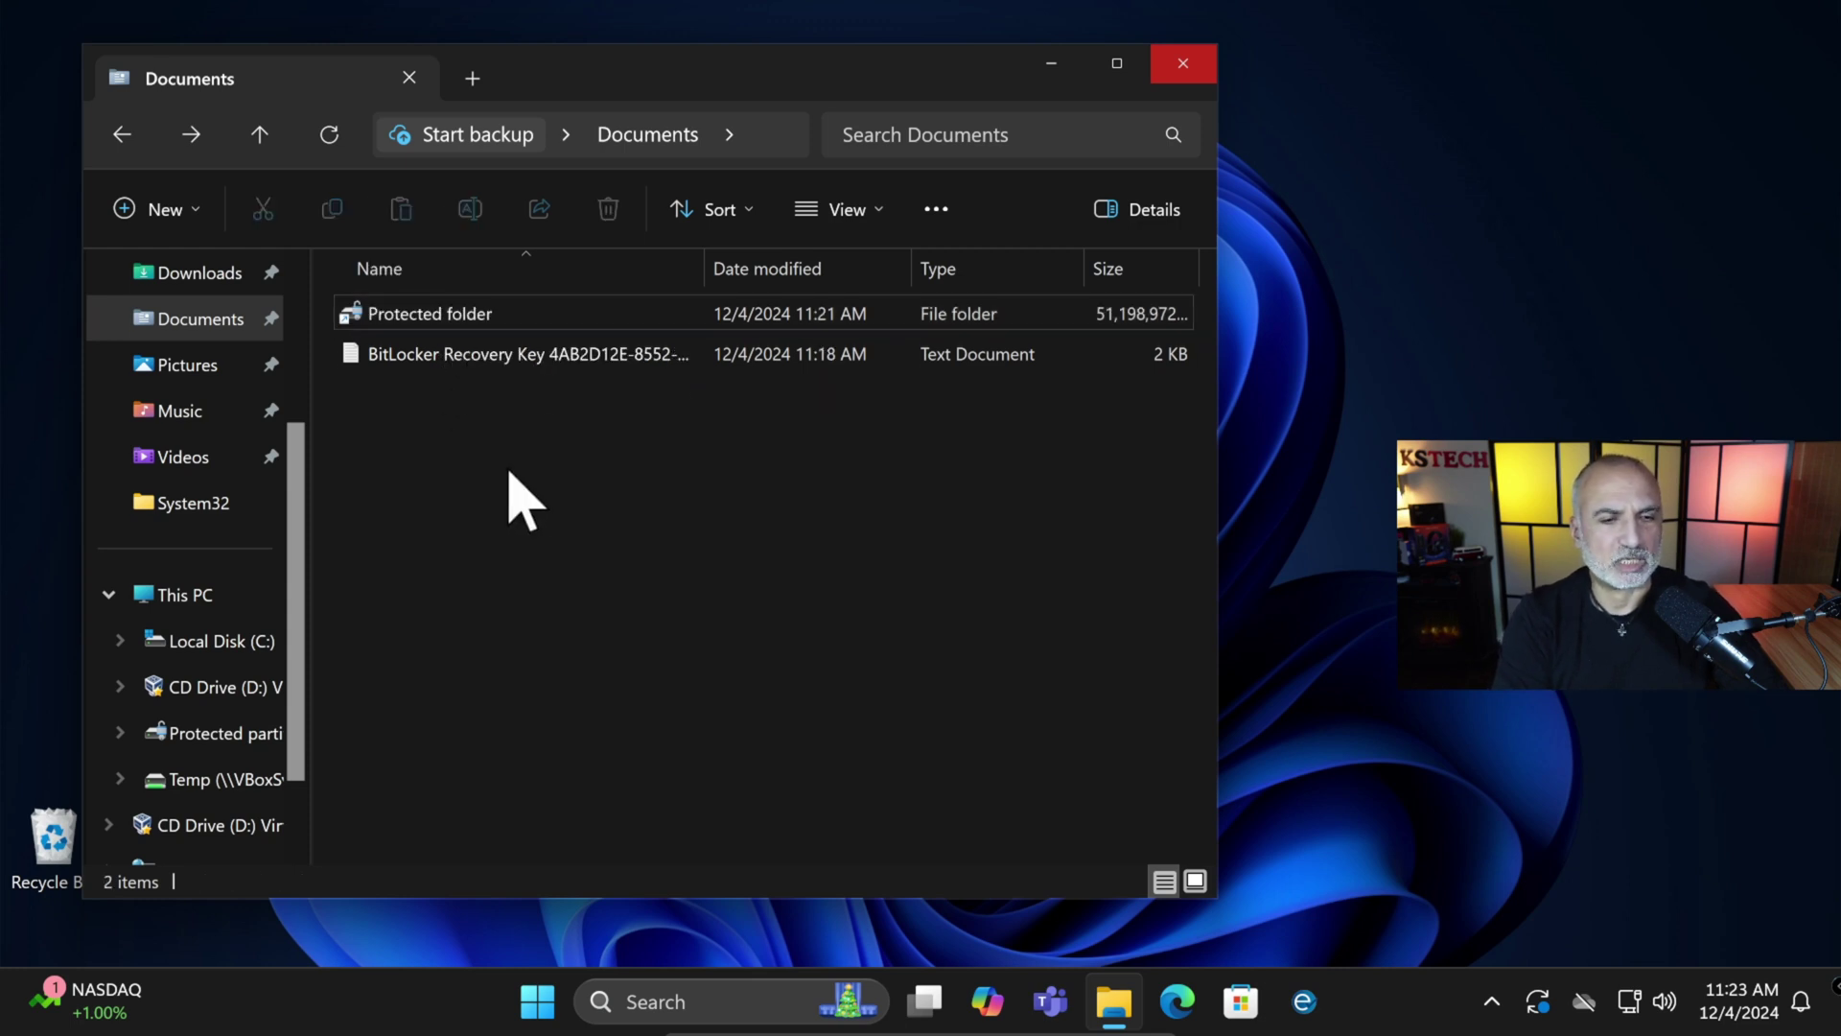
double_click(444, 326)
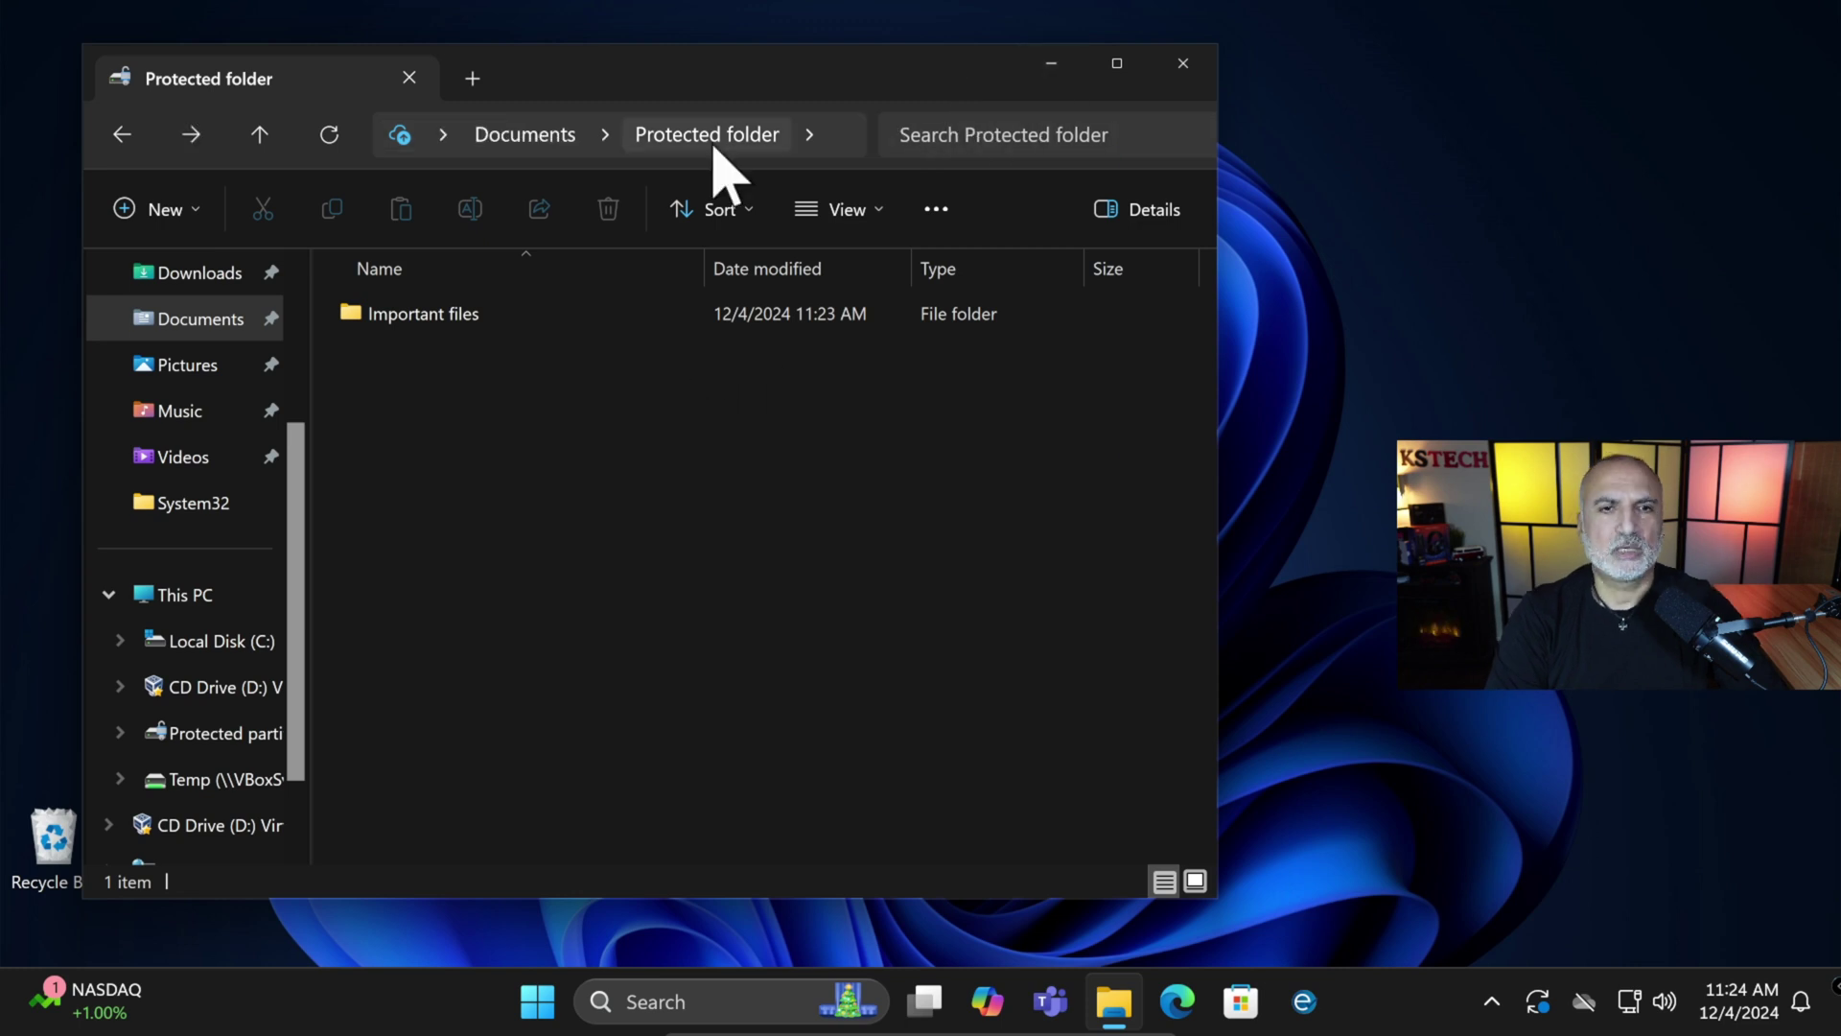
left_click(519, 135)
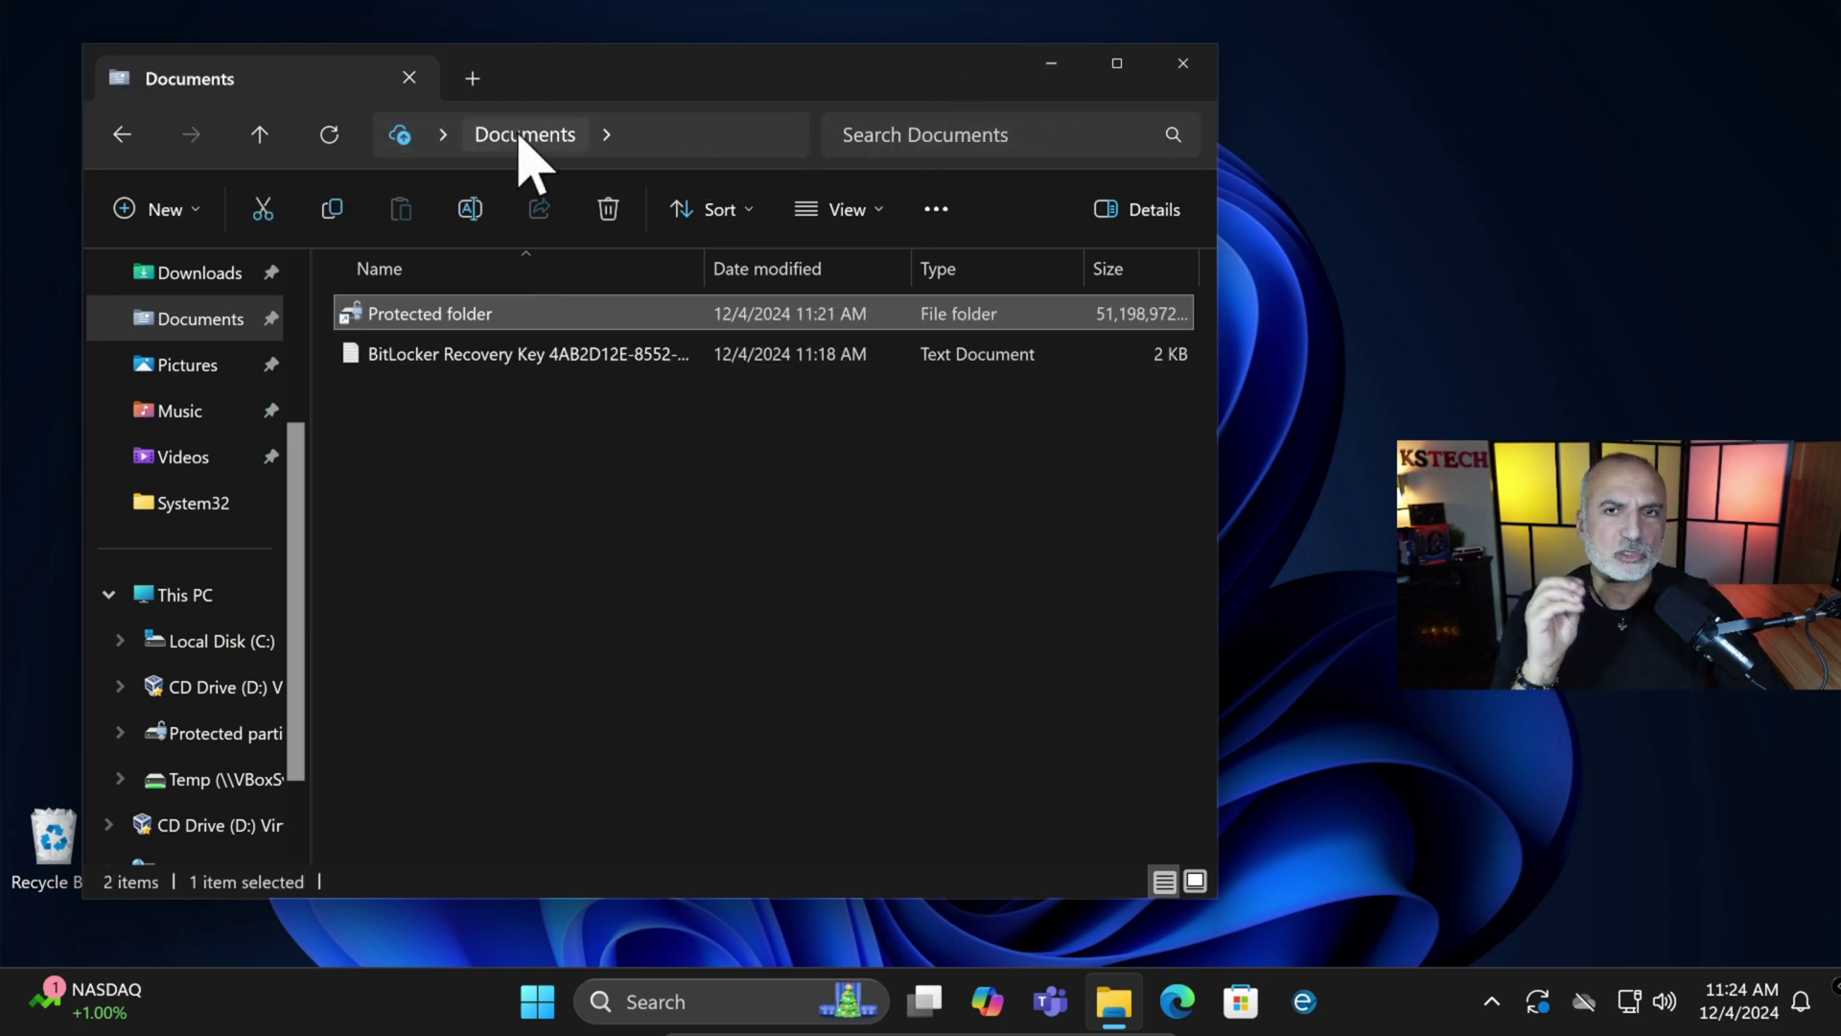
Launch Notepad from taskbar search and enter the command 'manage-bde -lock e:'.
left_click(425, 440)
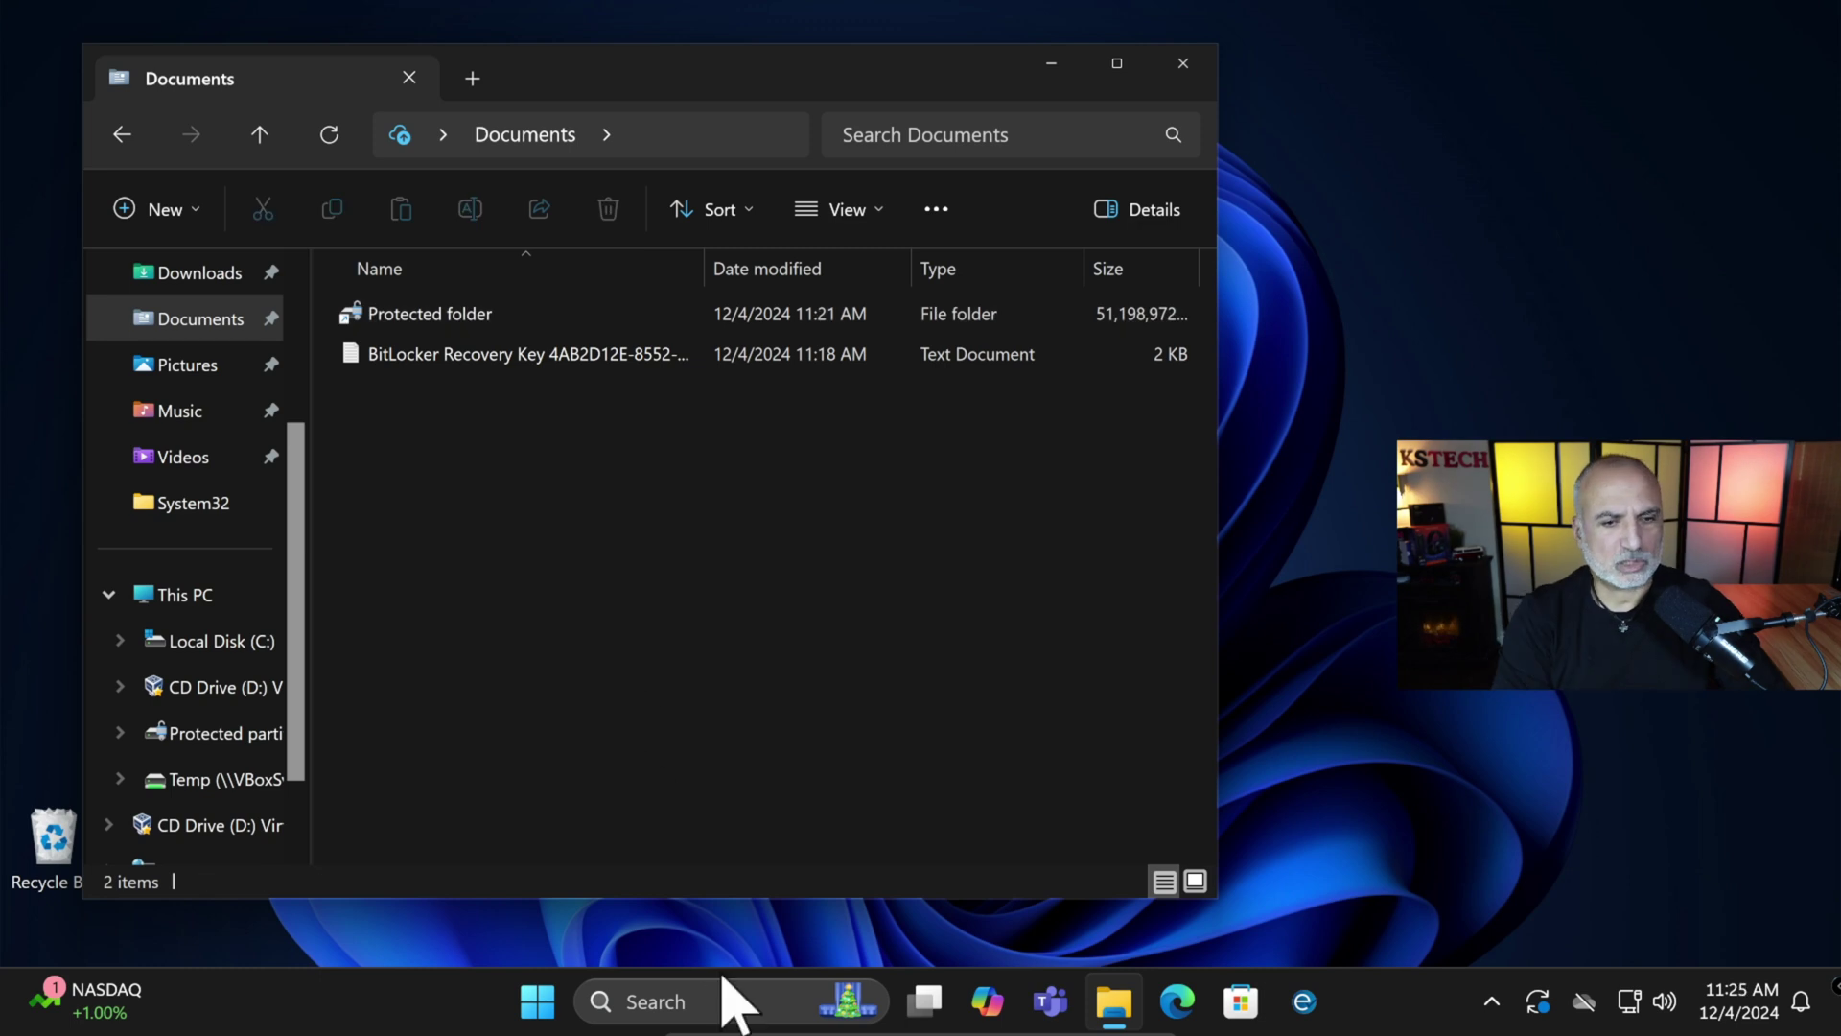
left_click(731, 1001)
type("notepad")
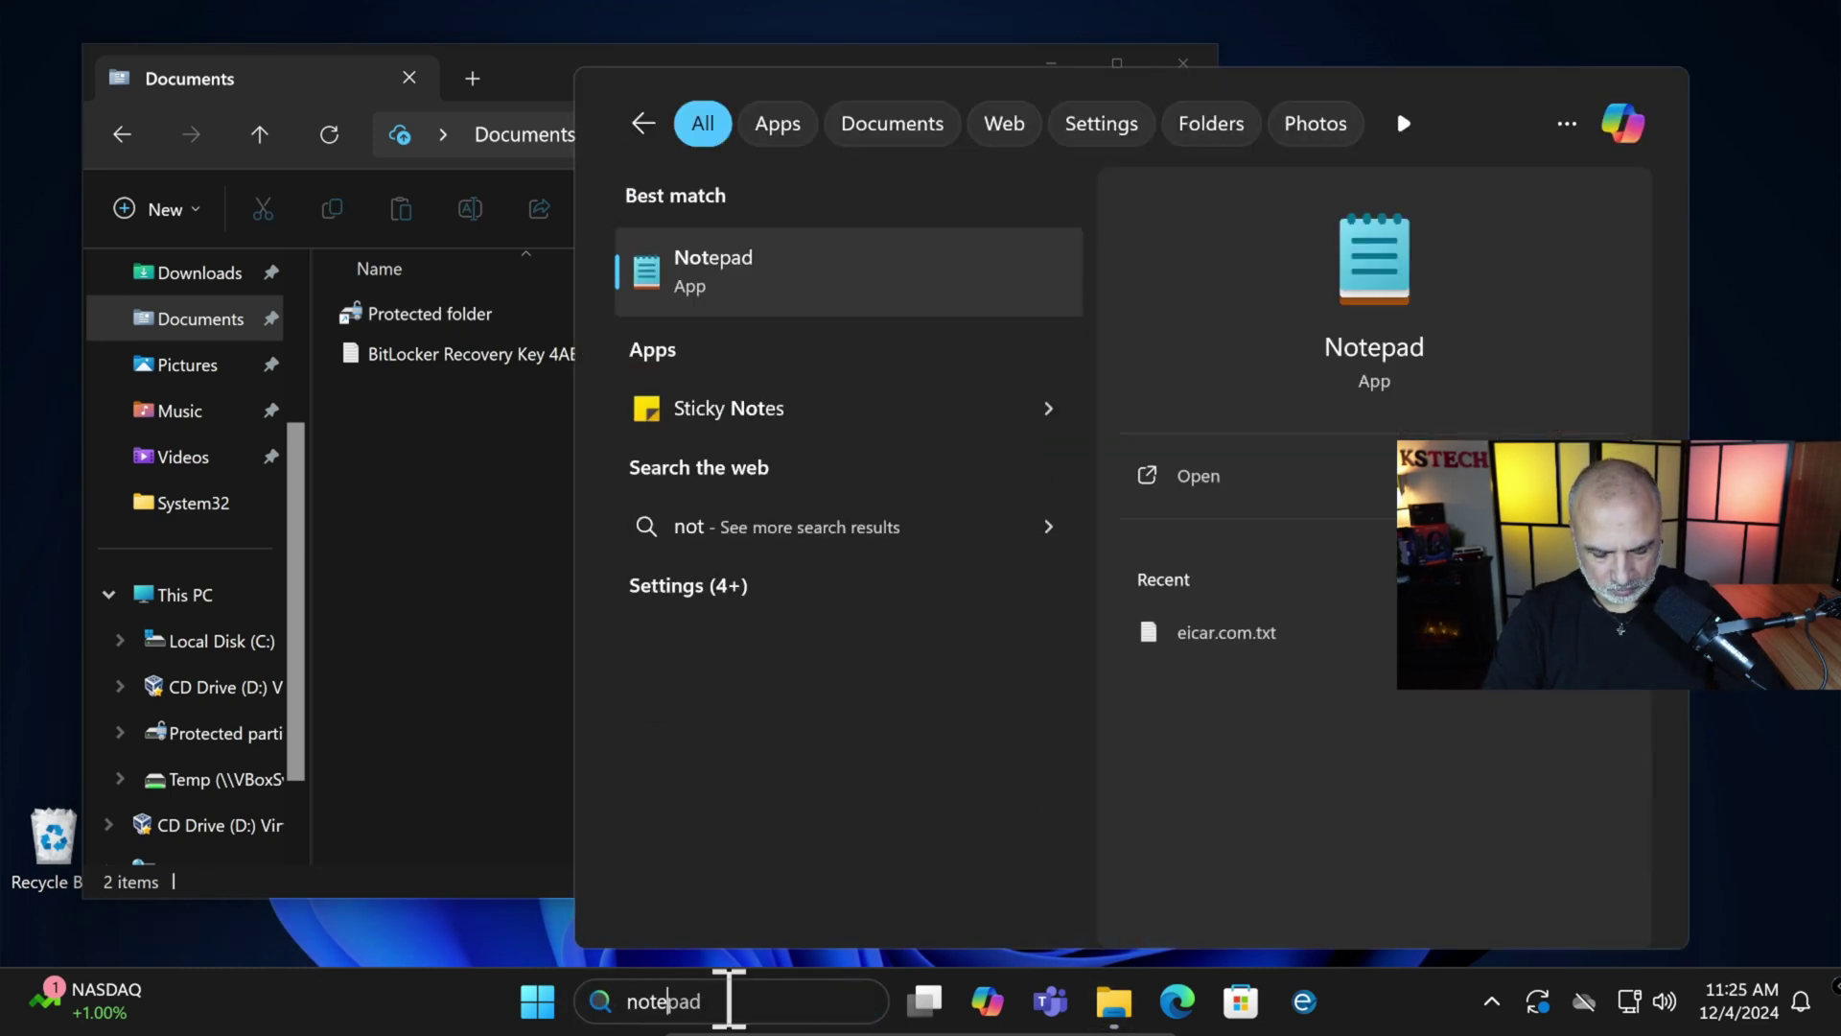
left_click(779, 280)
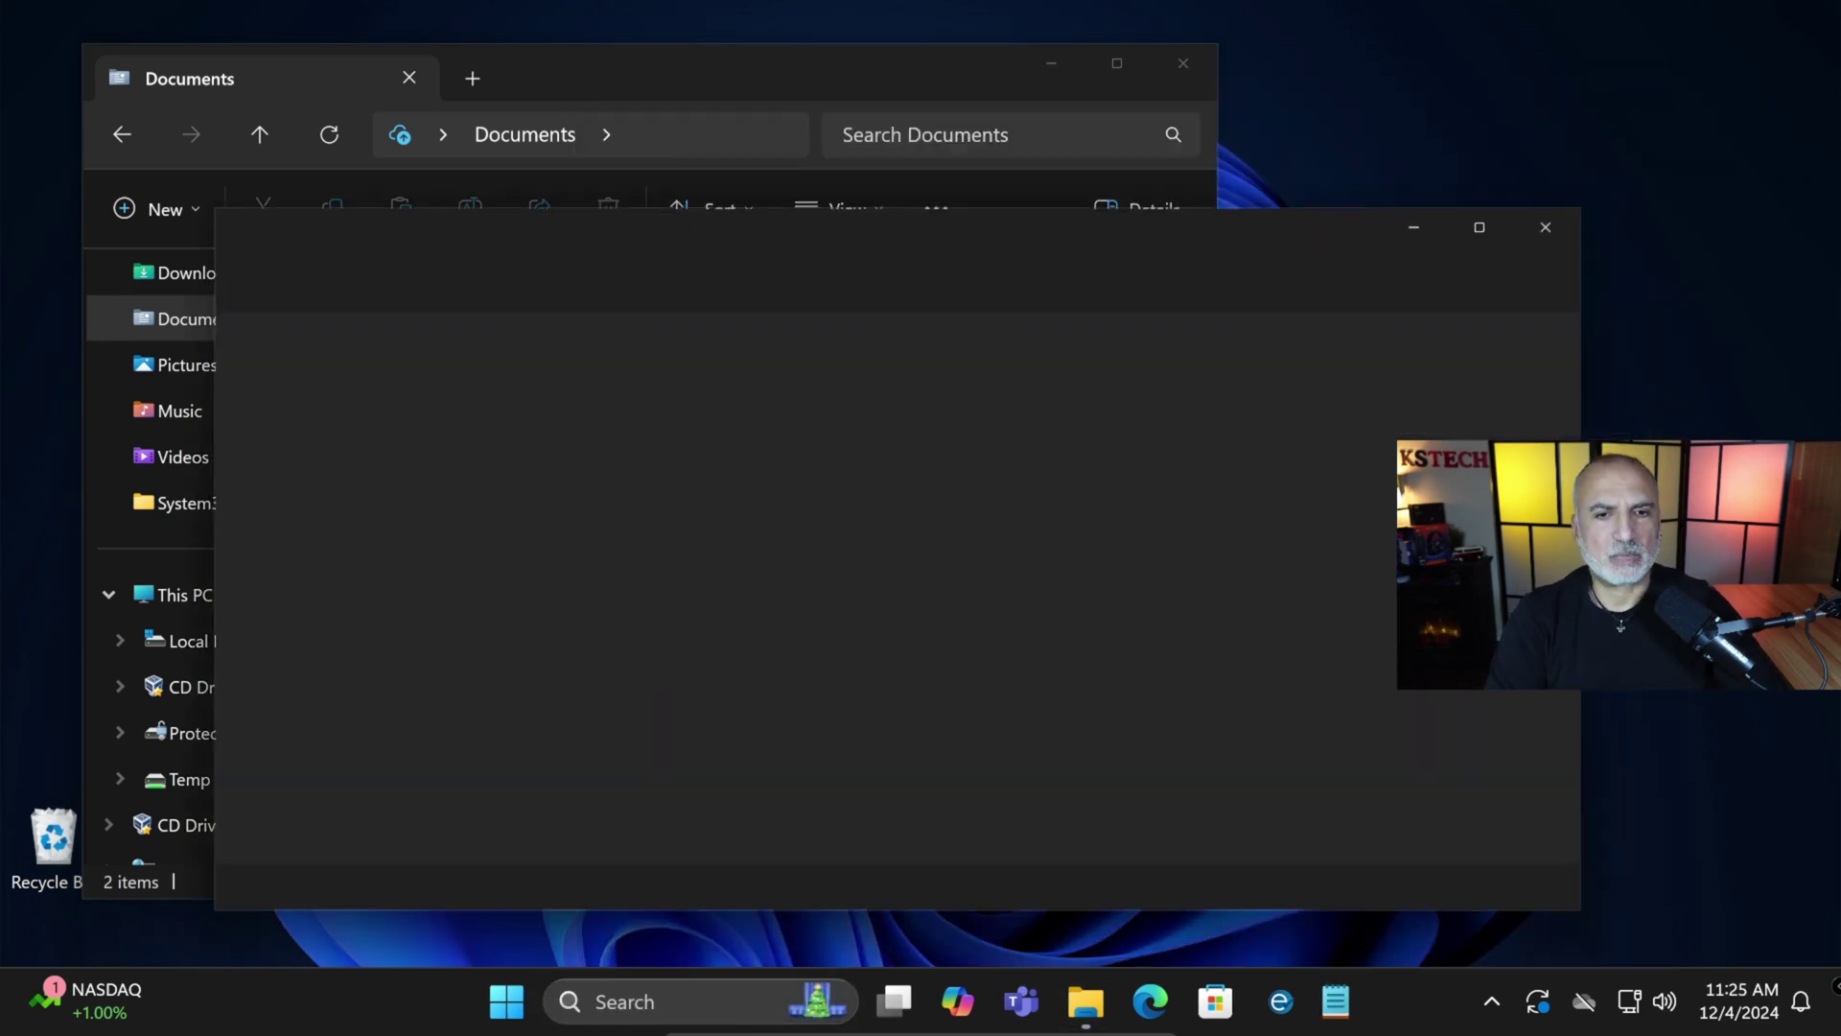
type("manage-bde -lock e:")
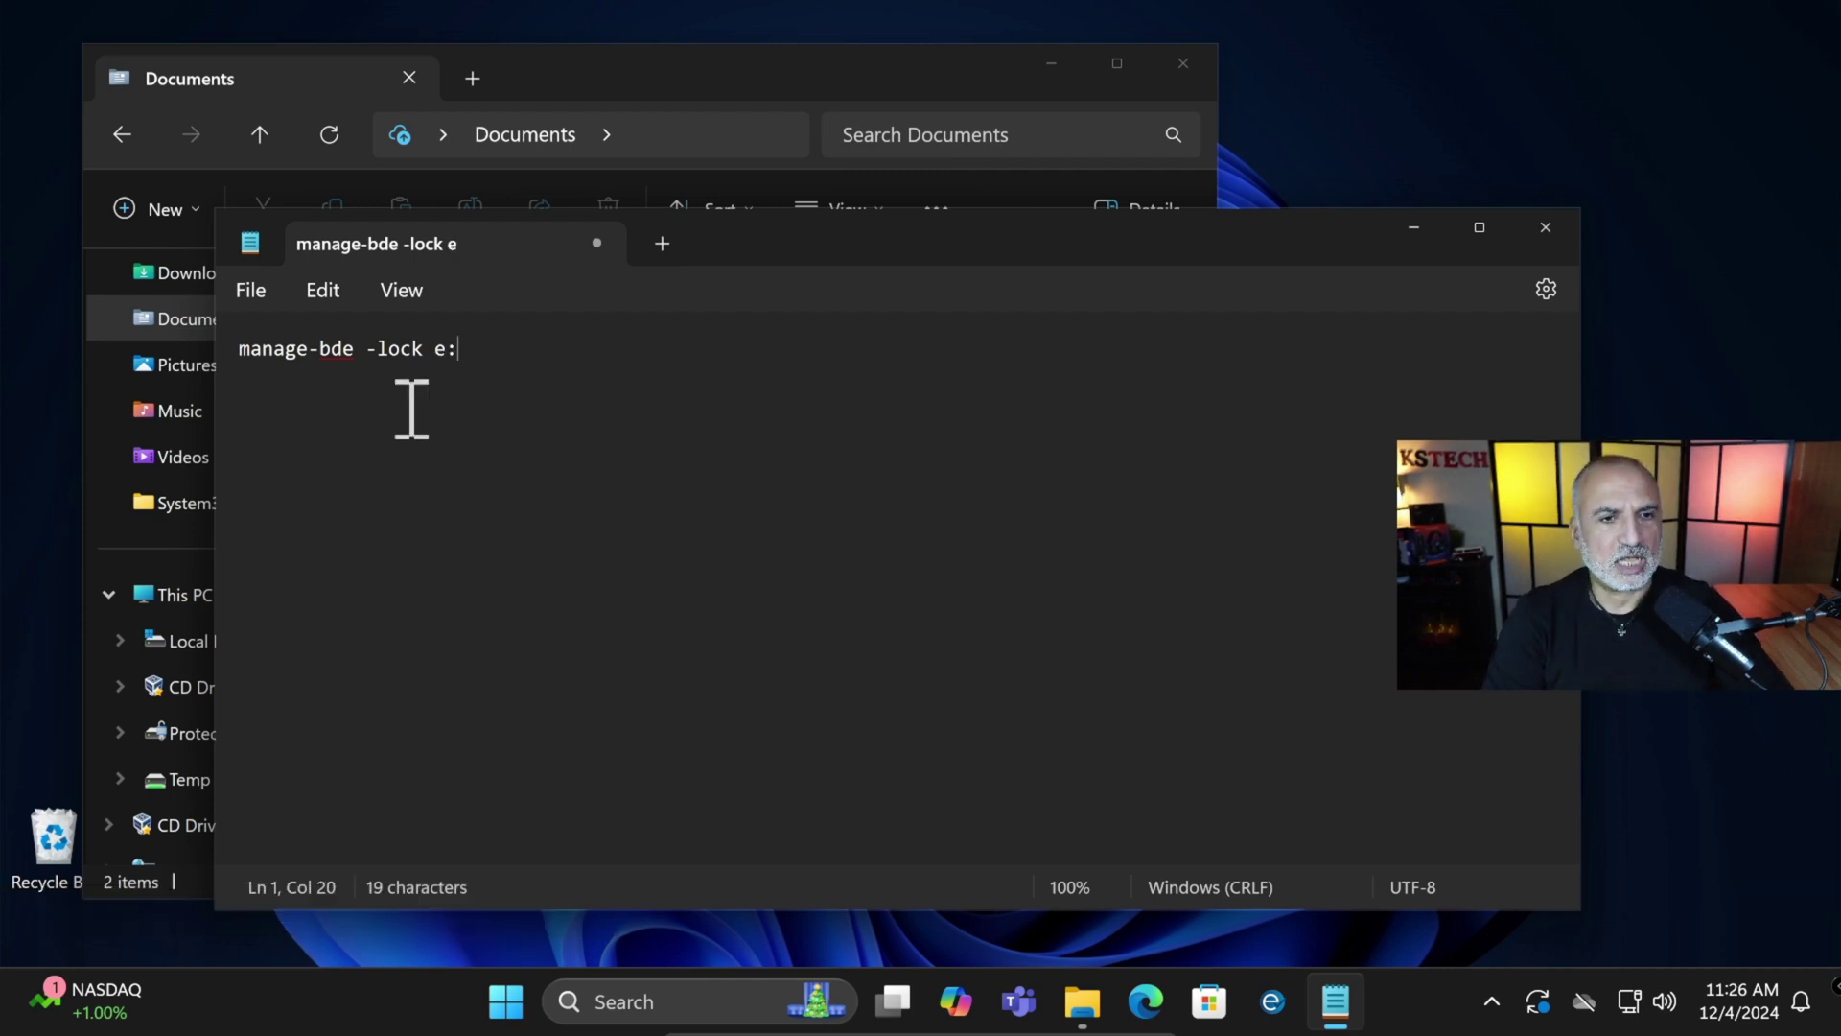
Save the note in Documents as lock-e.txt.
left_click(251, 290)
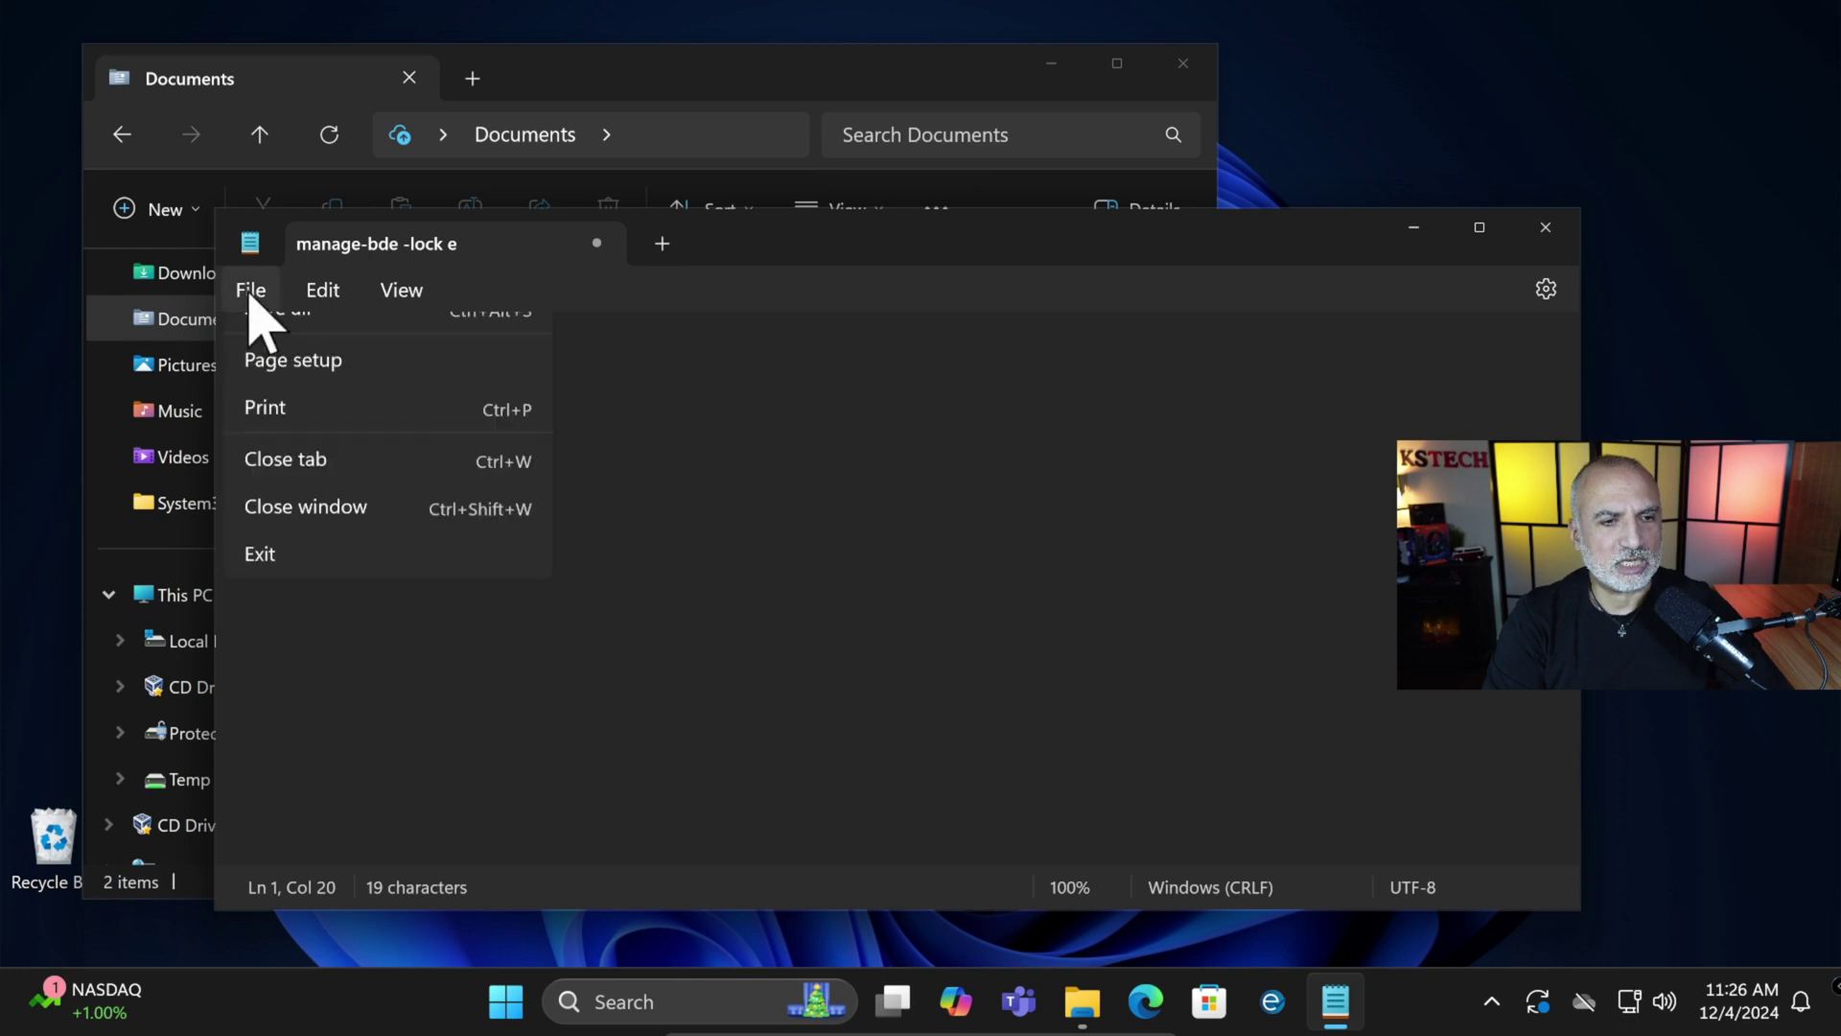
left_click(281, 529)
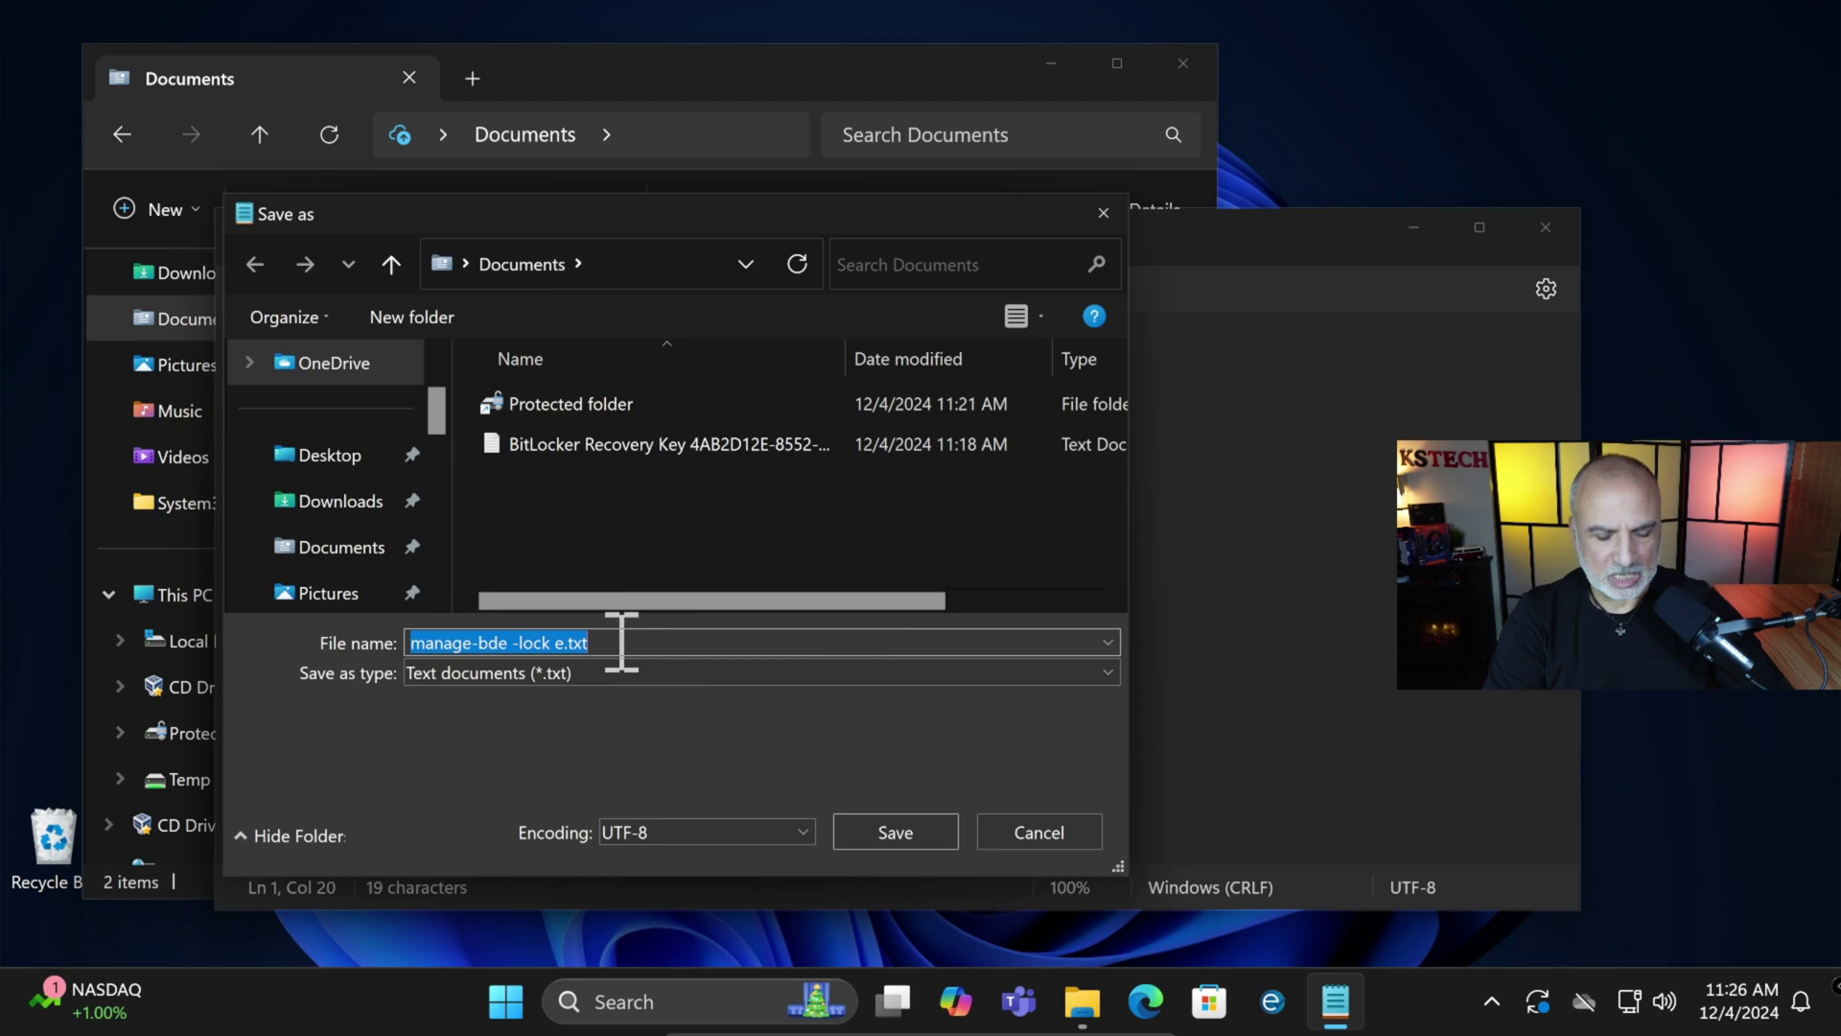
key("BackSpace")
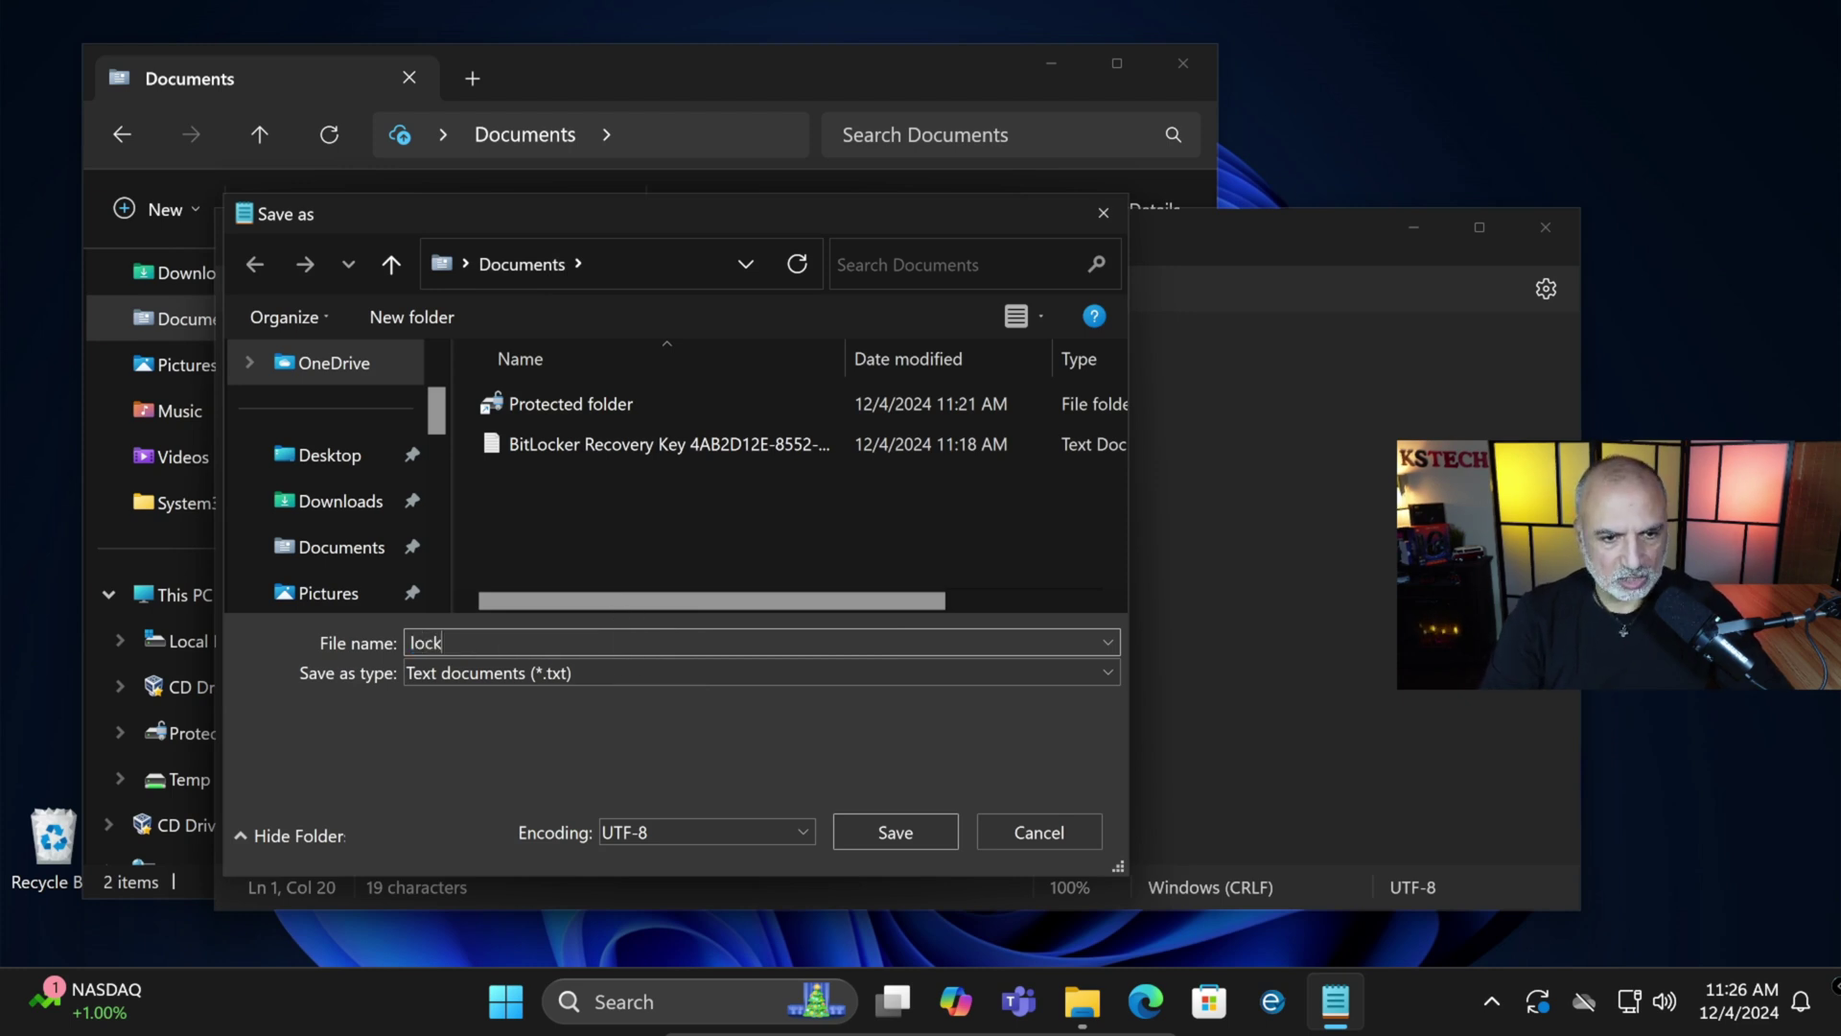
left_click(887, 834)
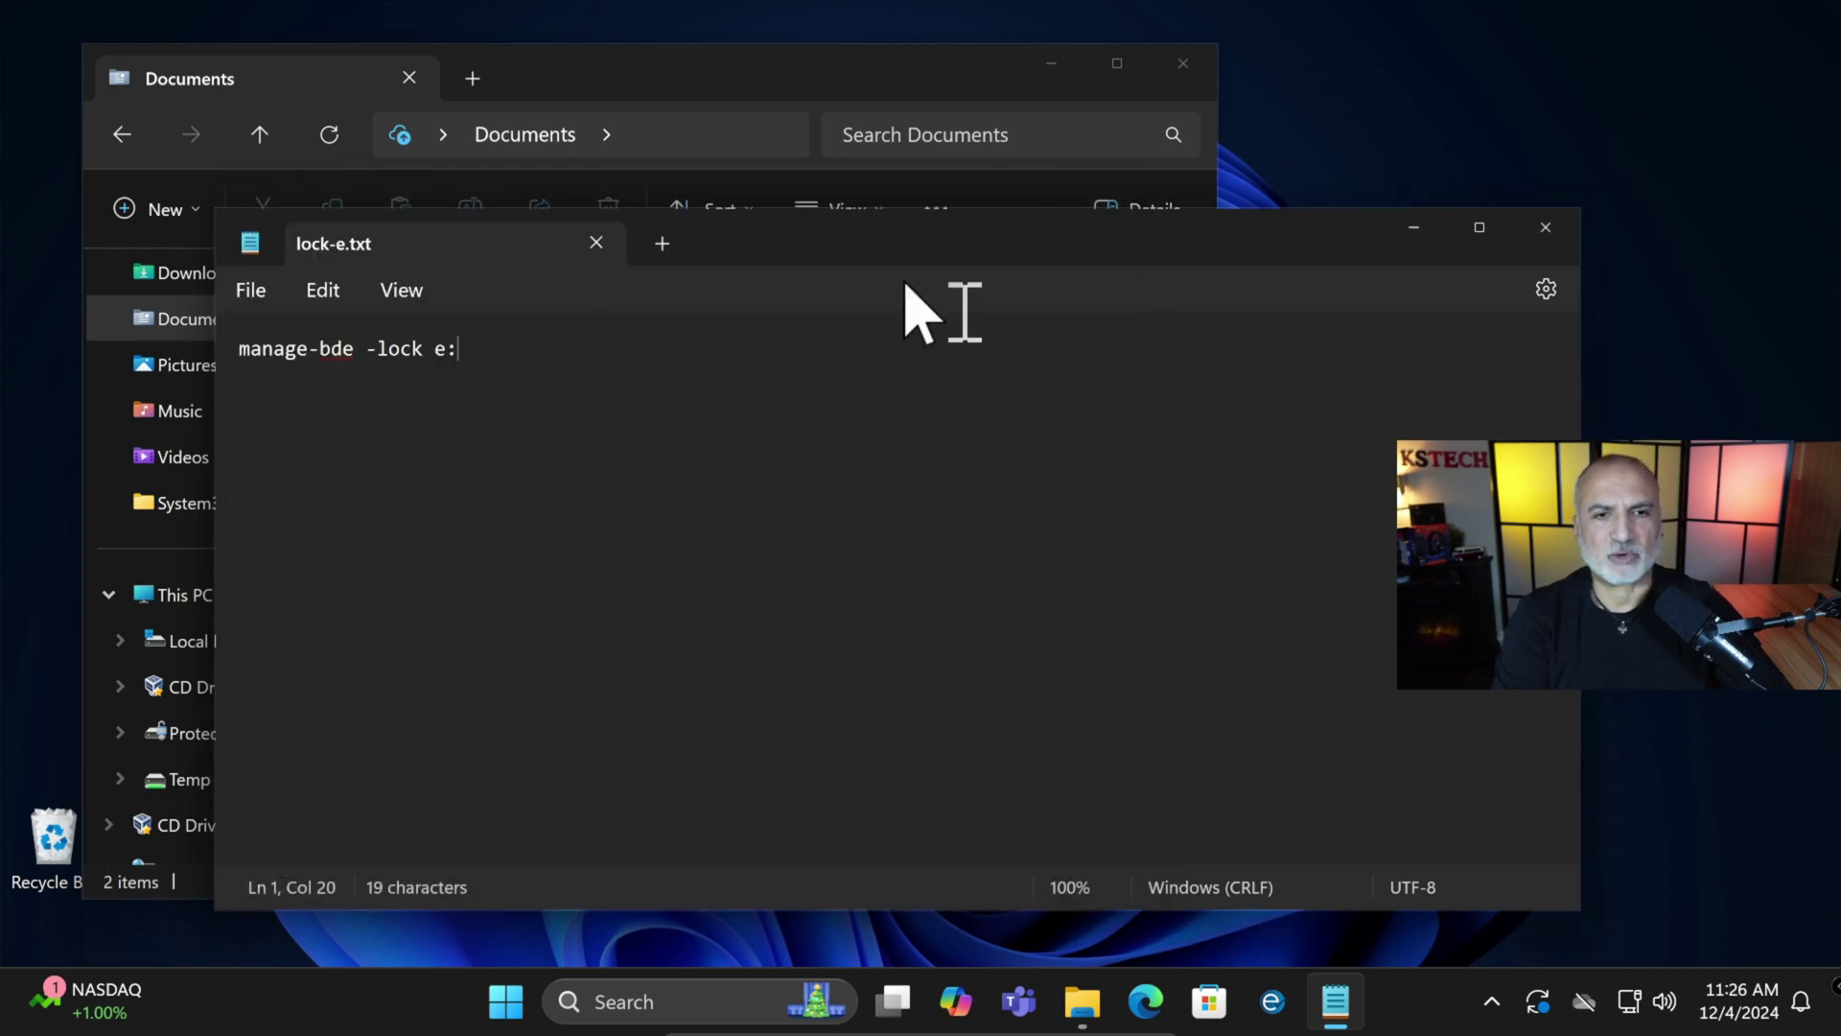
Close Notepad and check File Explorer's layout and view options without changing them.
left_click(596, 245)
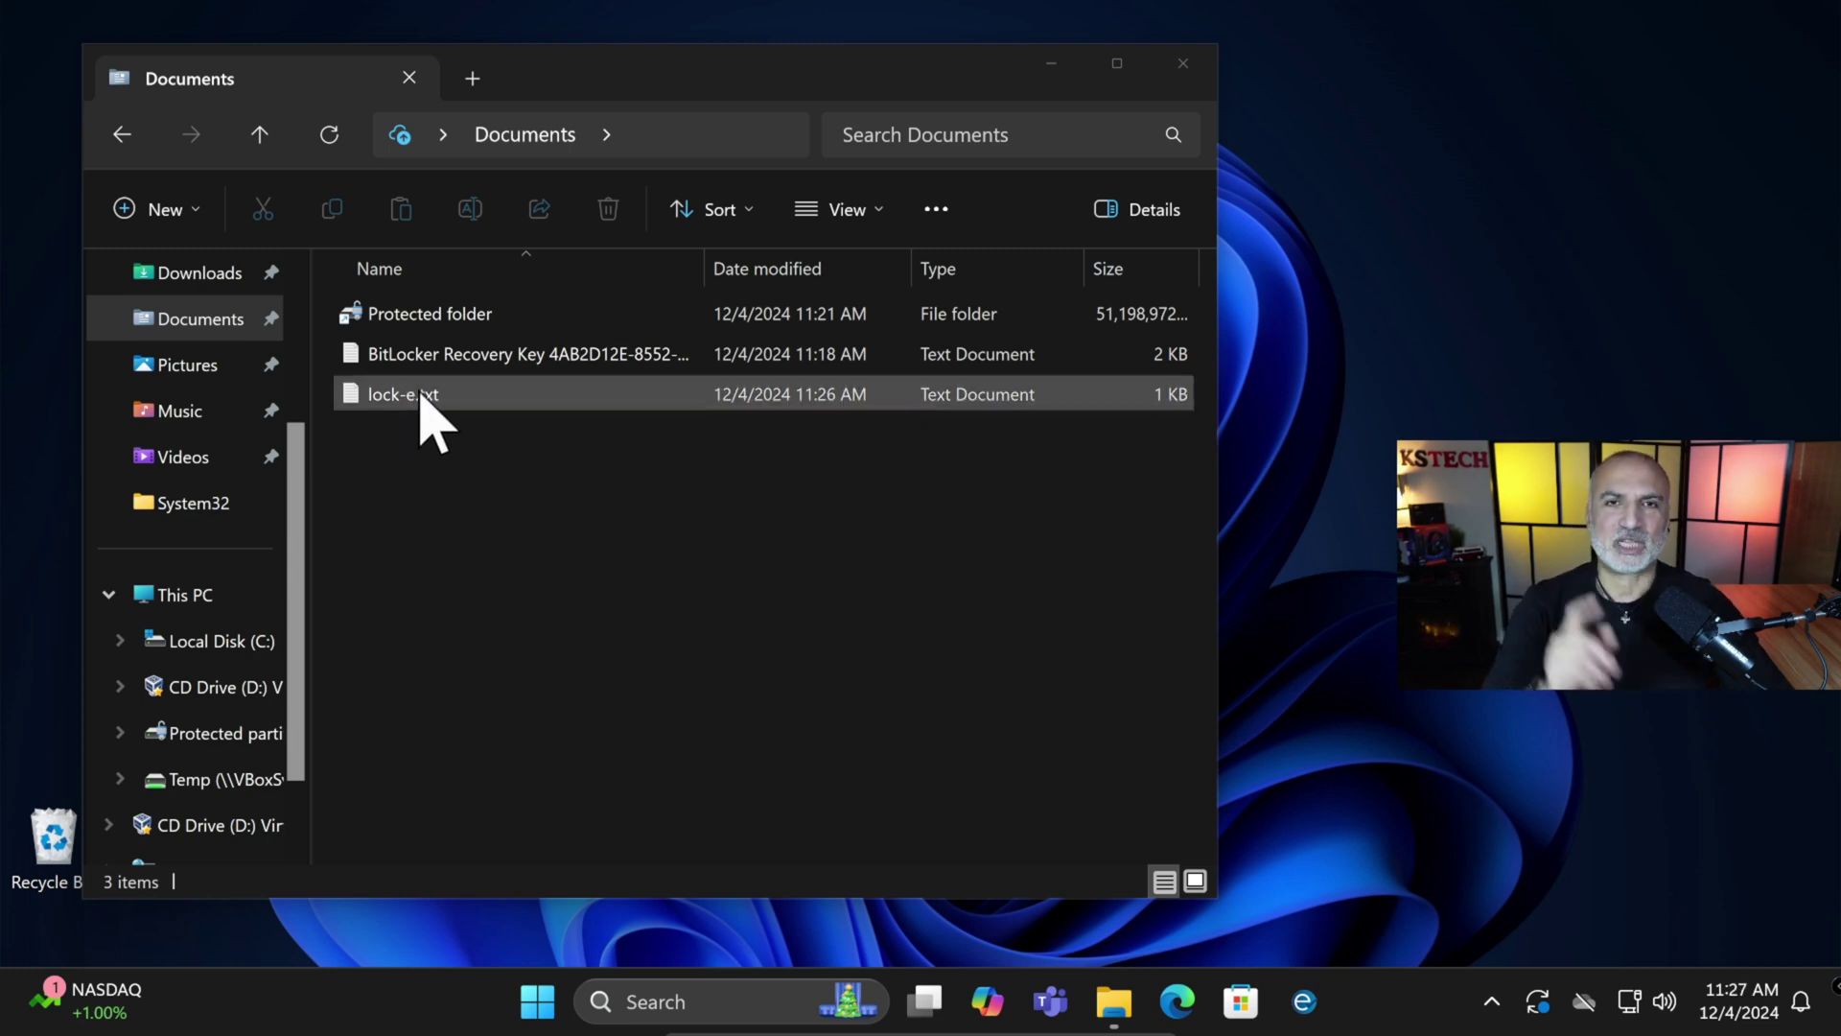
left_click(880, 213)
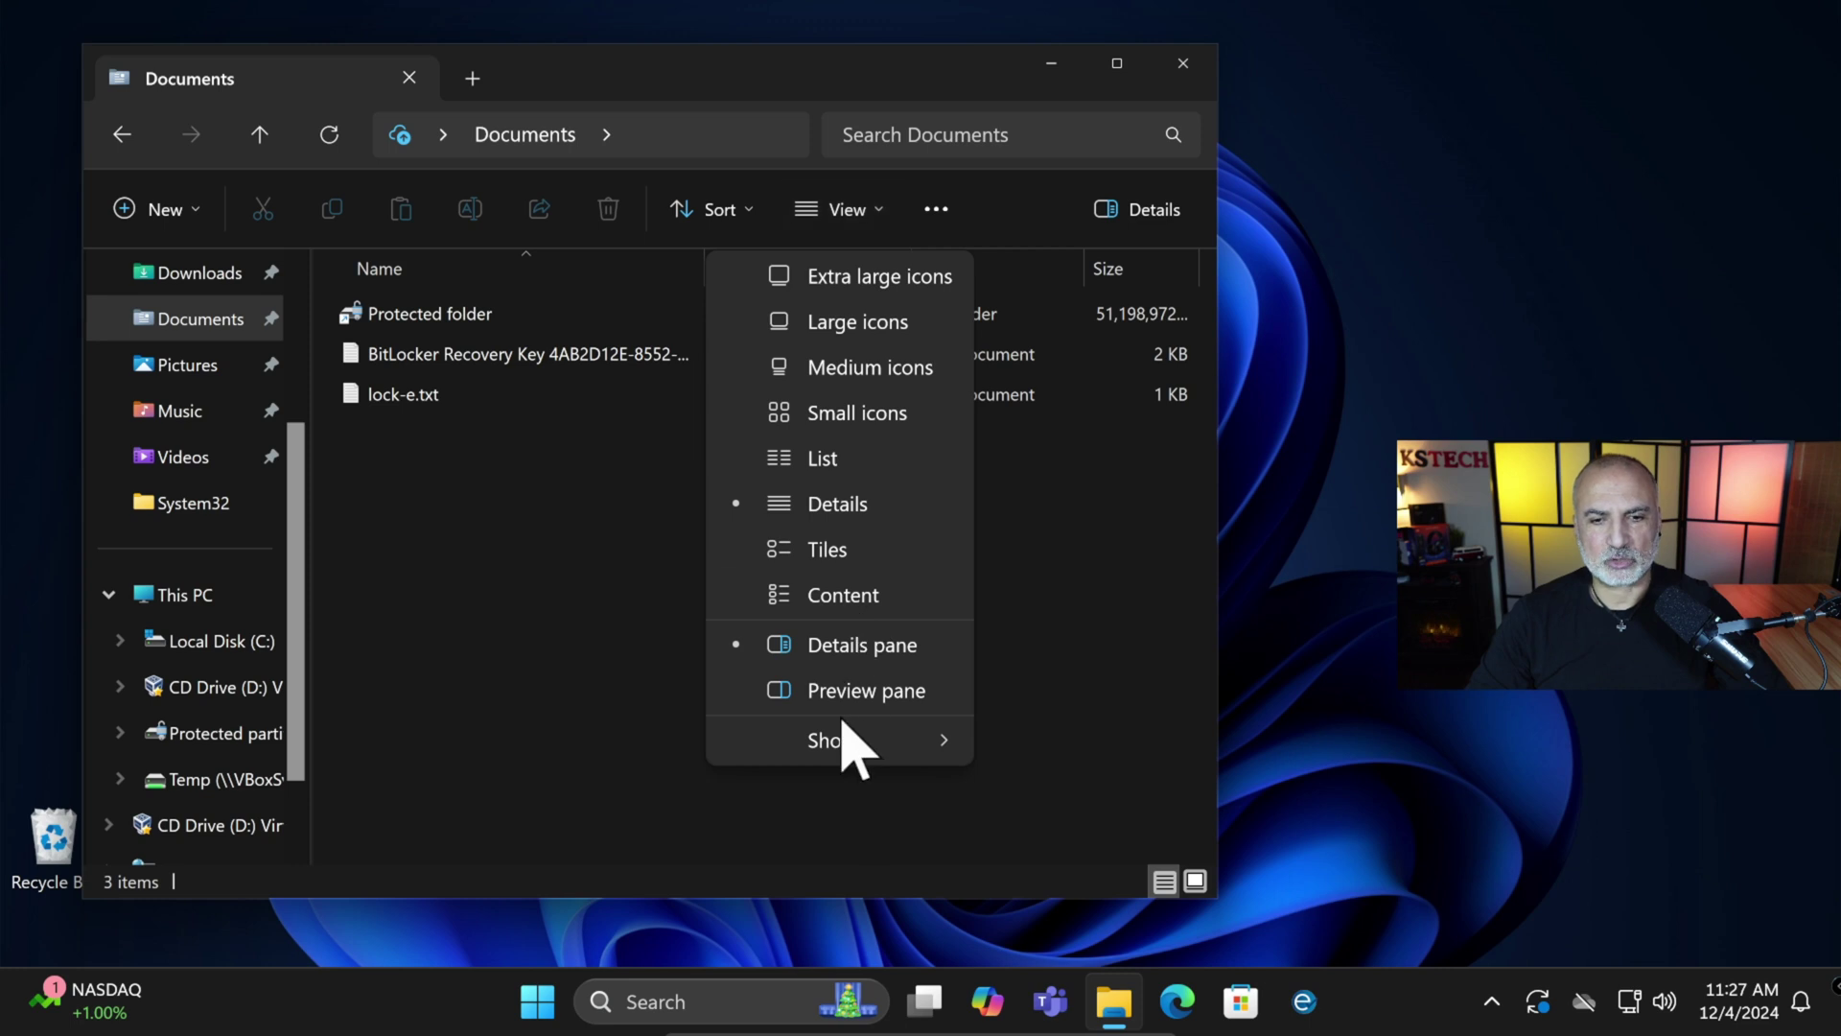
mouse_move(847, 743)
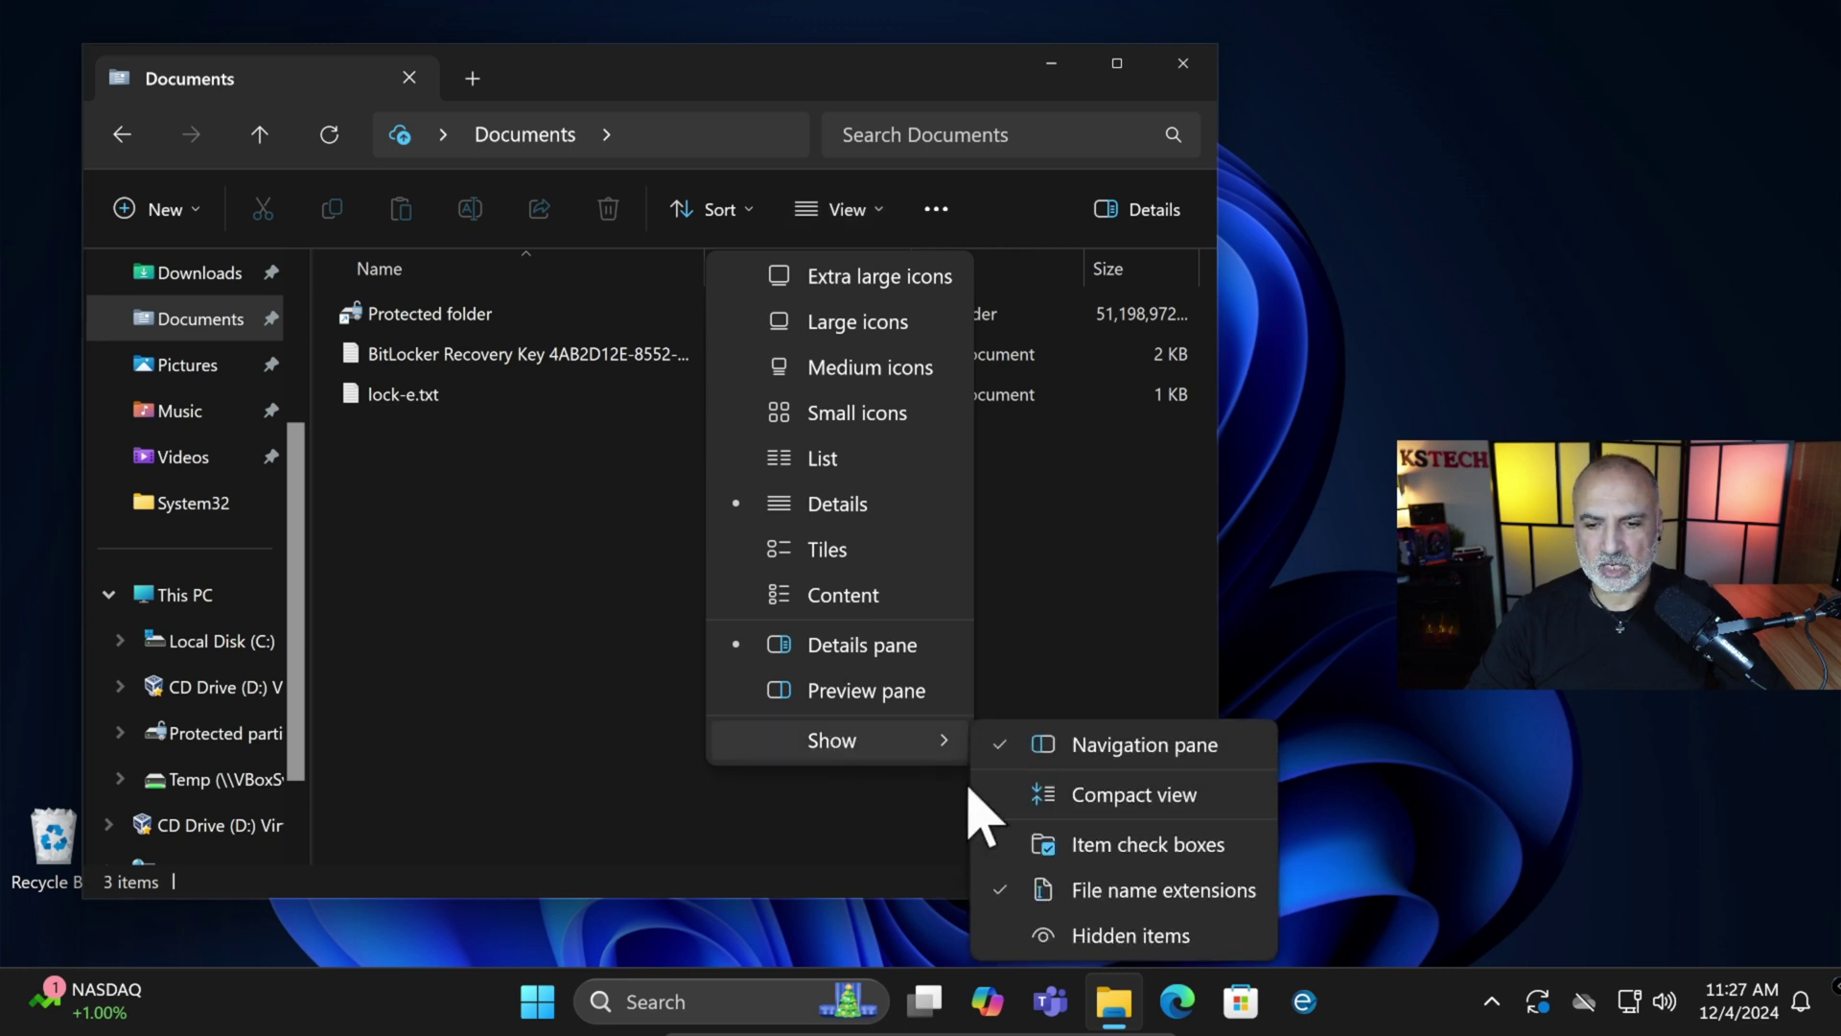
left_click(600, 671)
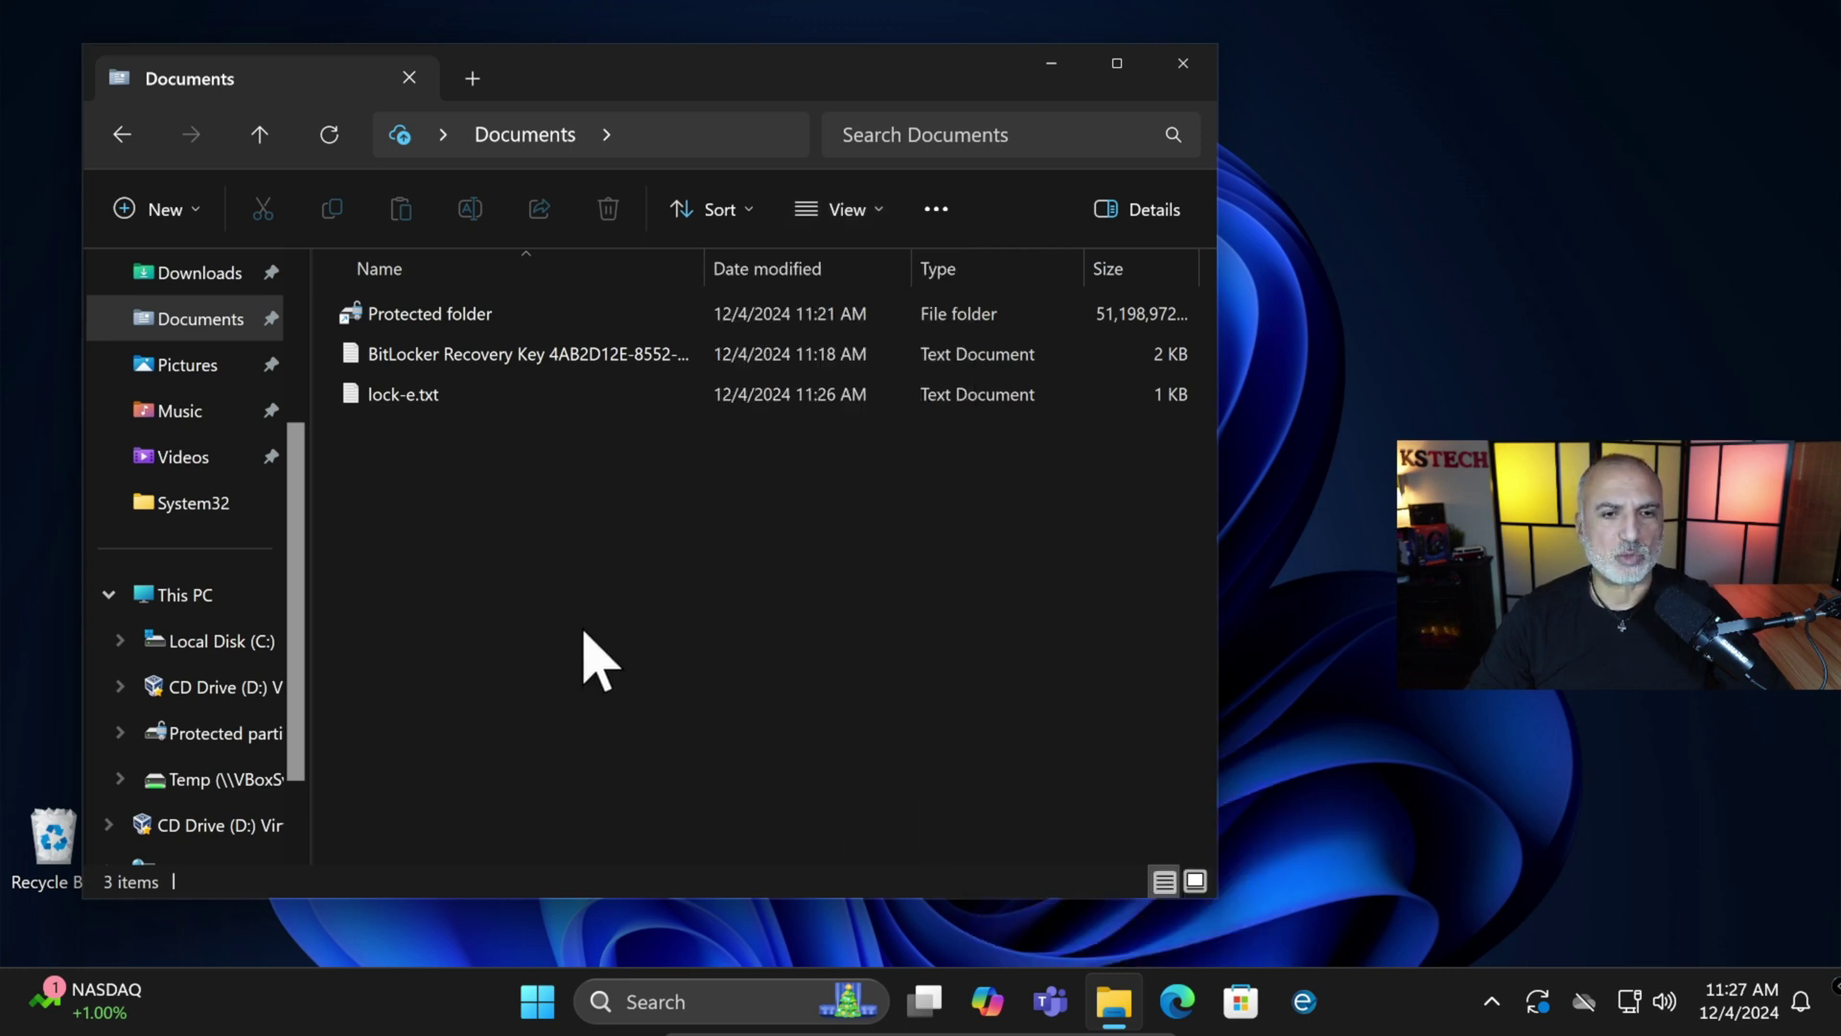
Rename lock-e.txt to lock-e.bat, accepting the extension-change warning.
left_click(428, 401)
left_click(449, 401)
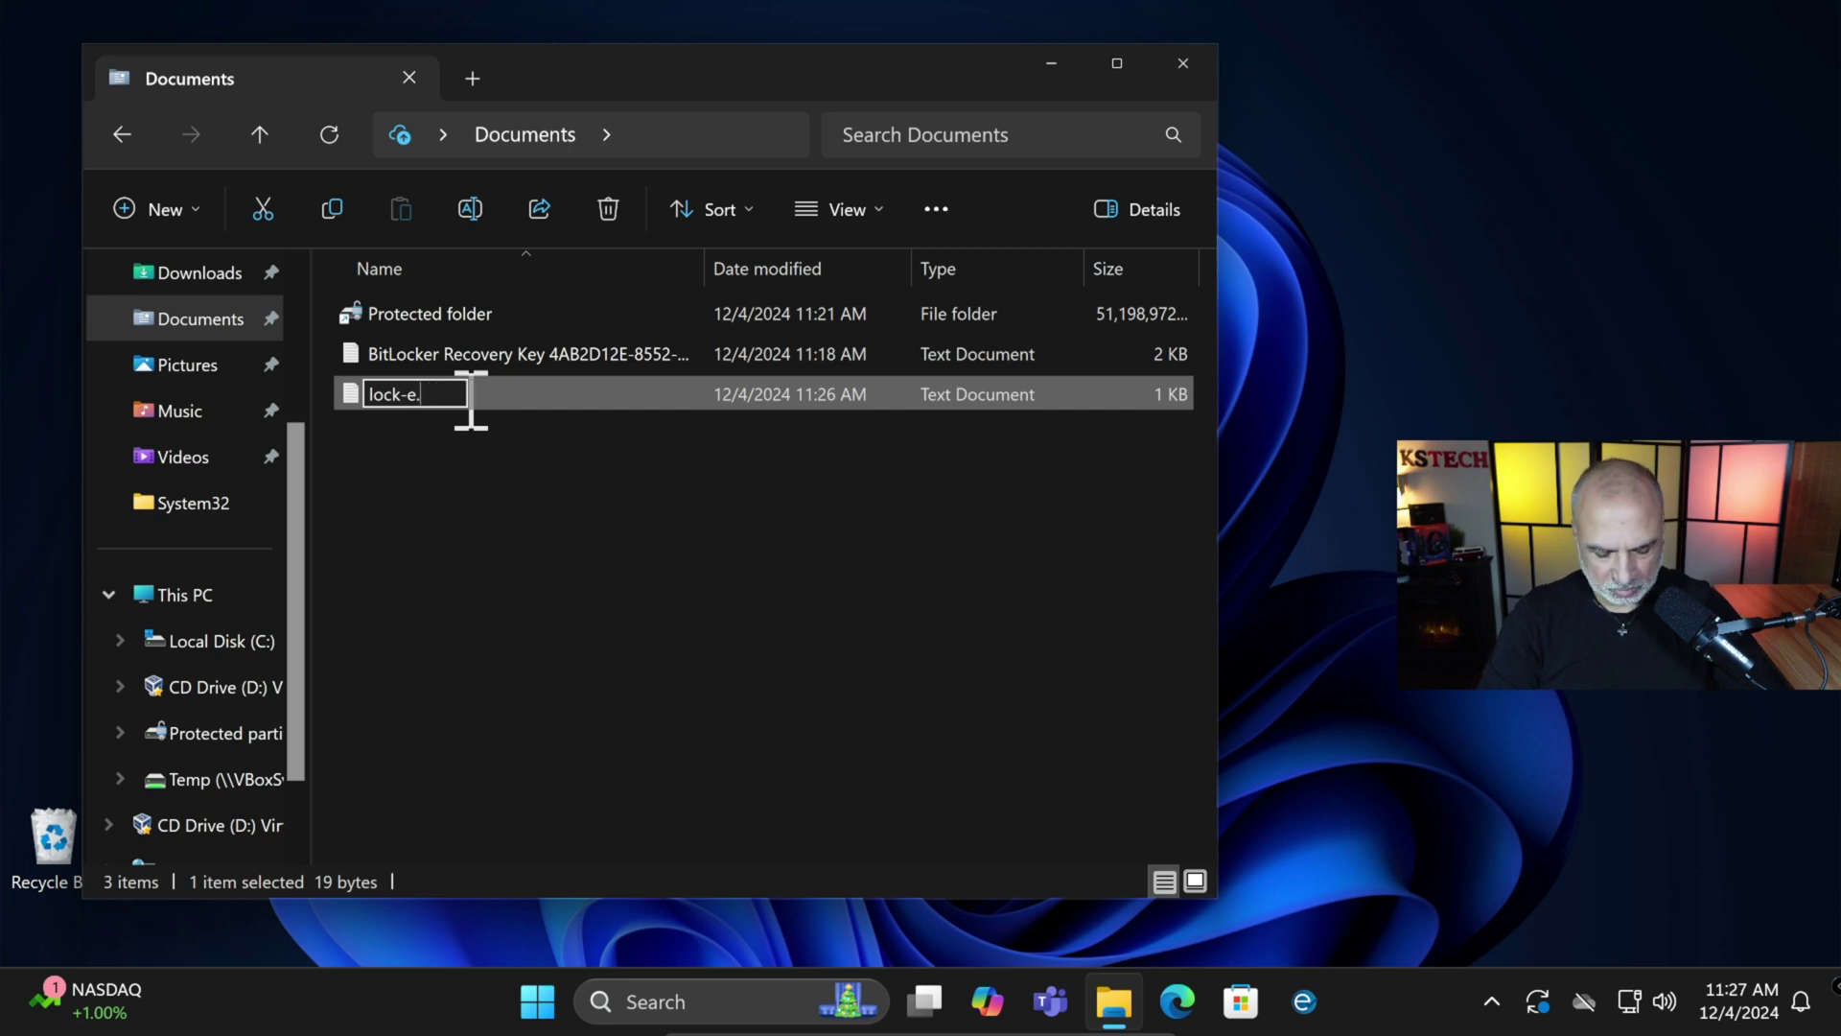
type("bat")
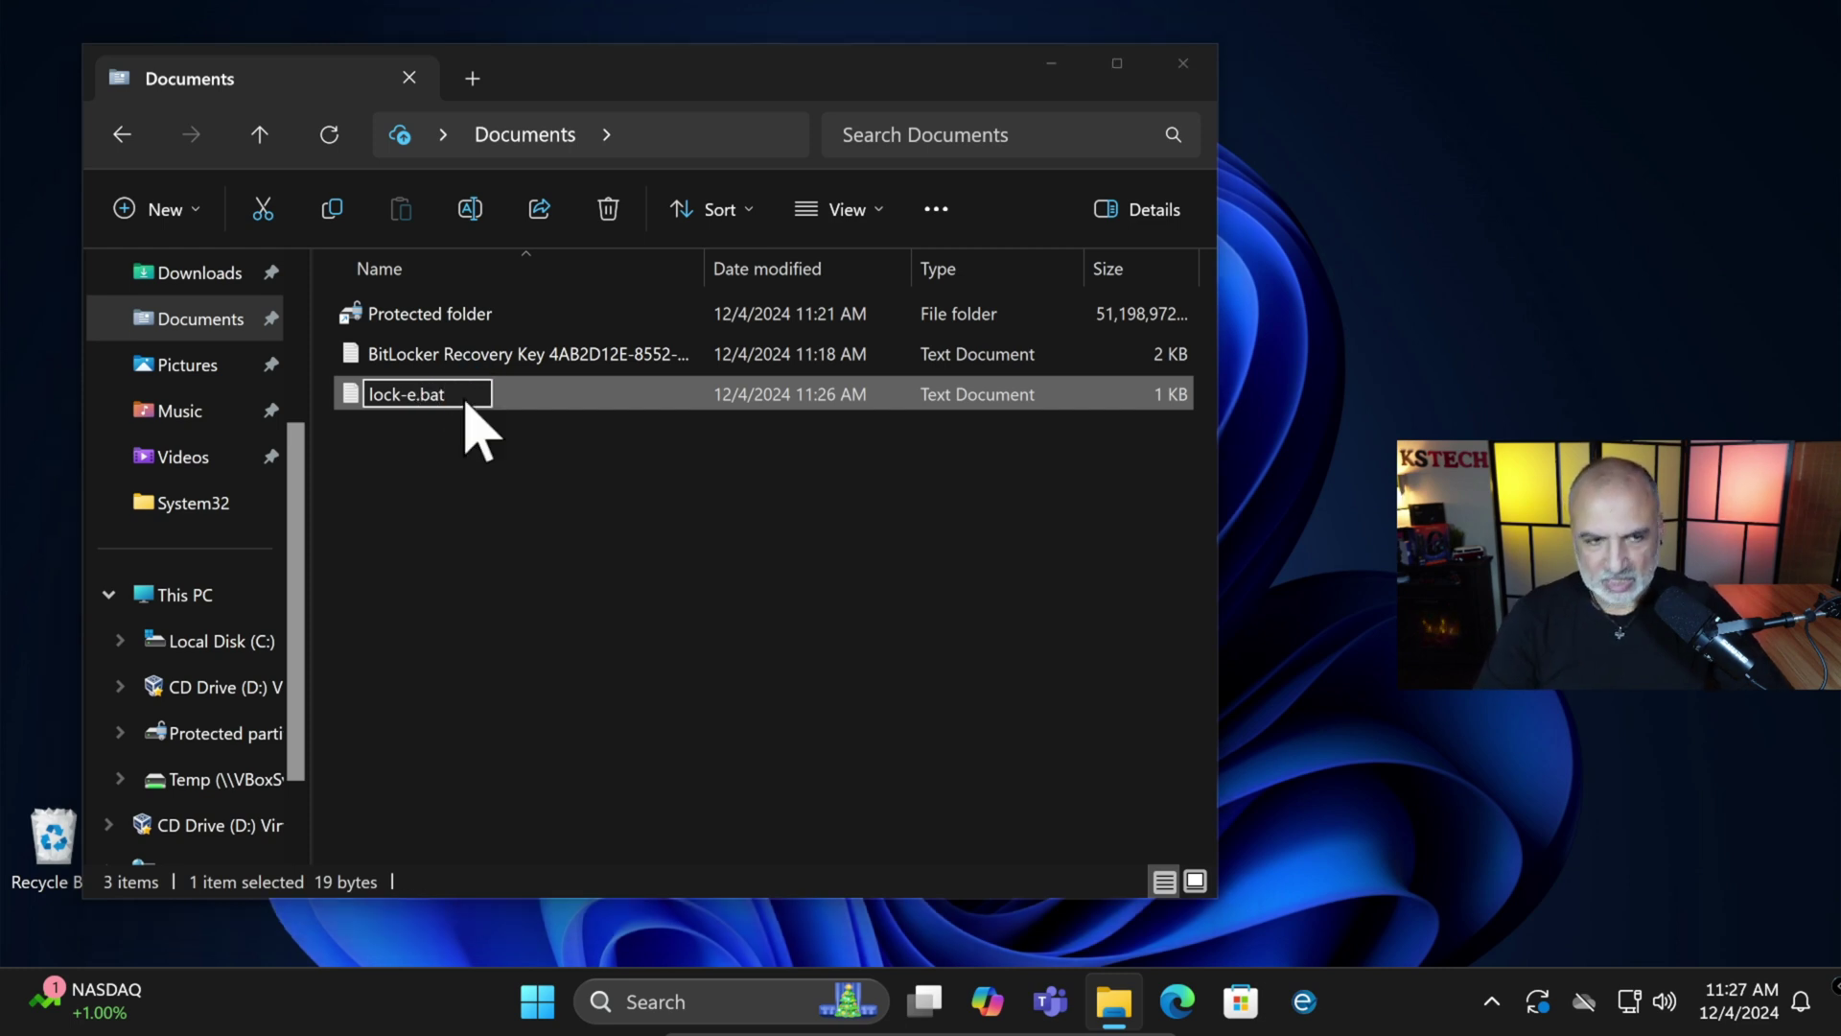
key("Return")
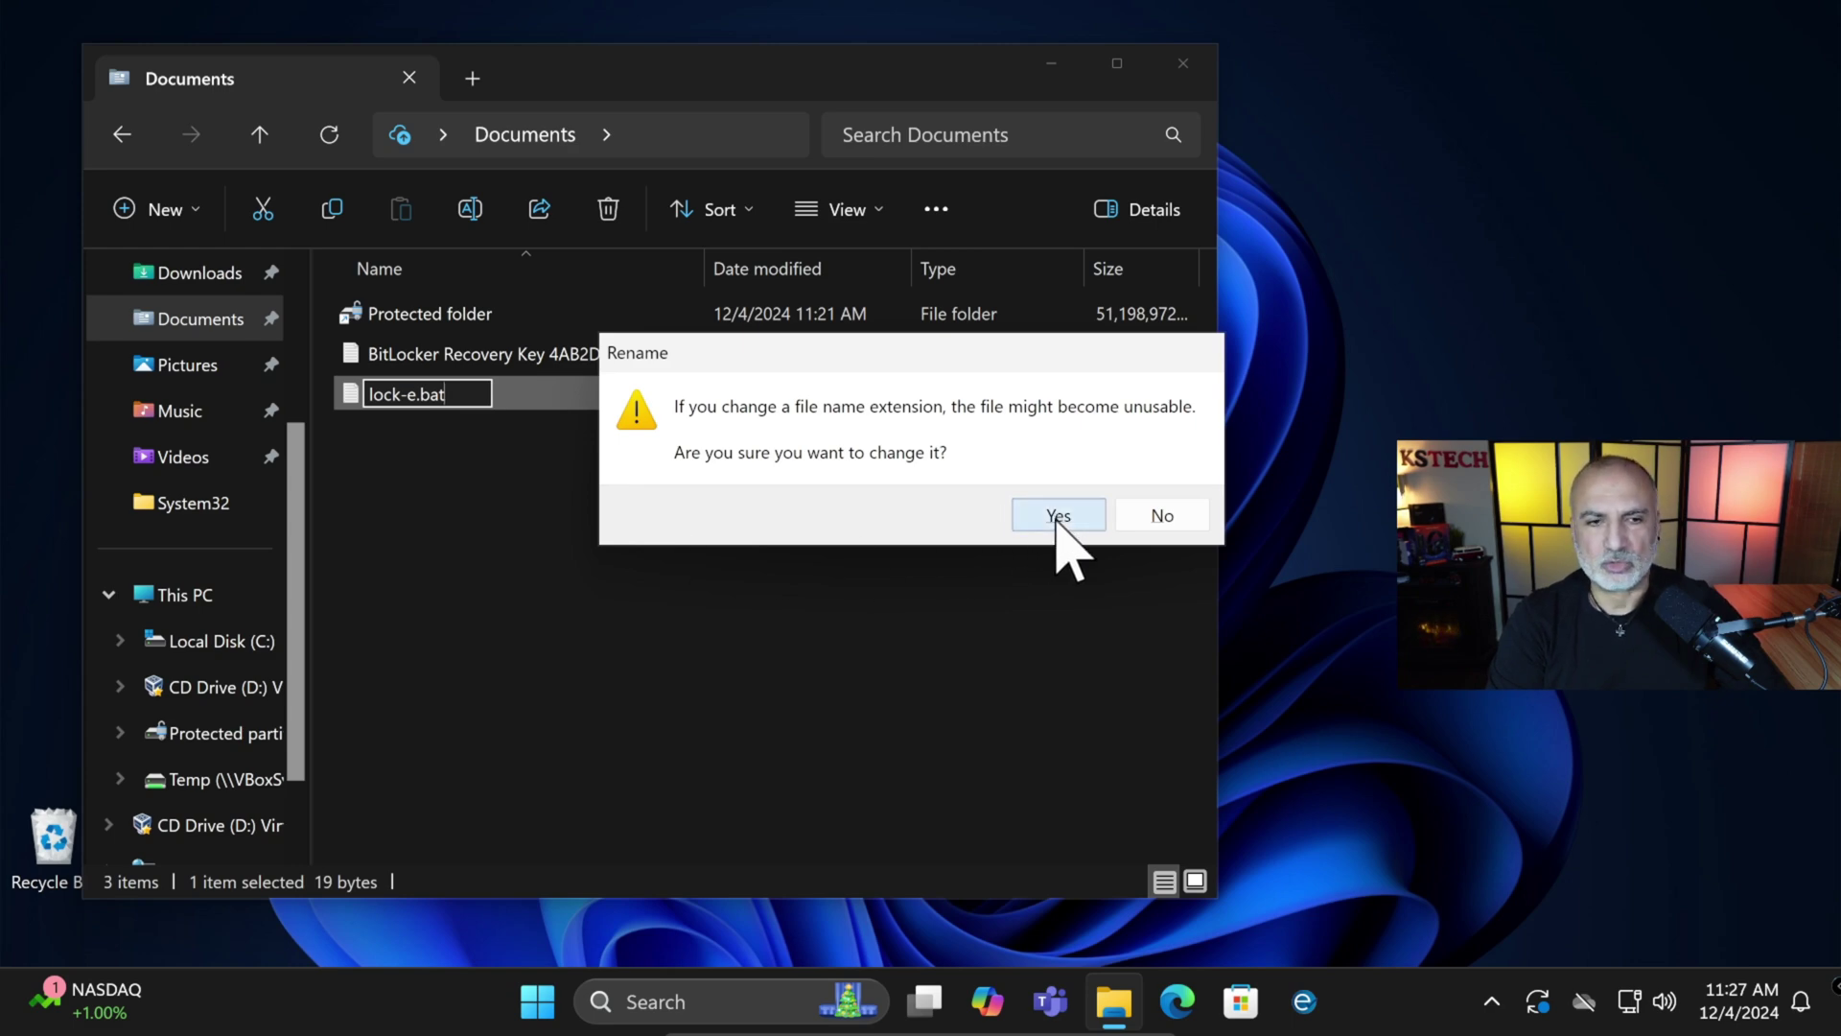
left_click(1058, 515)
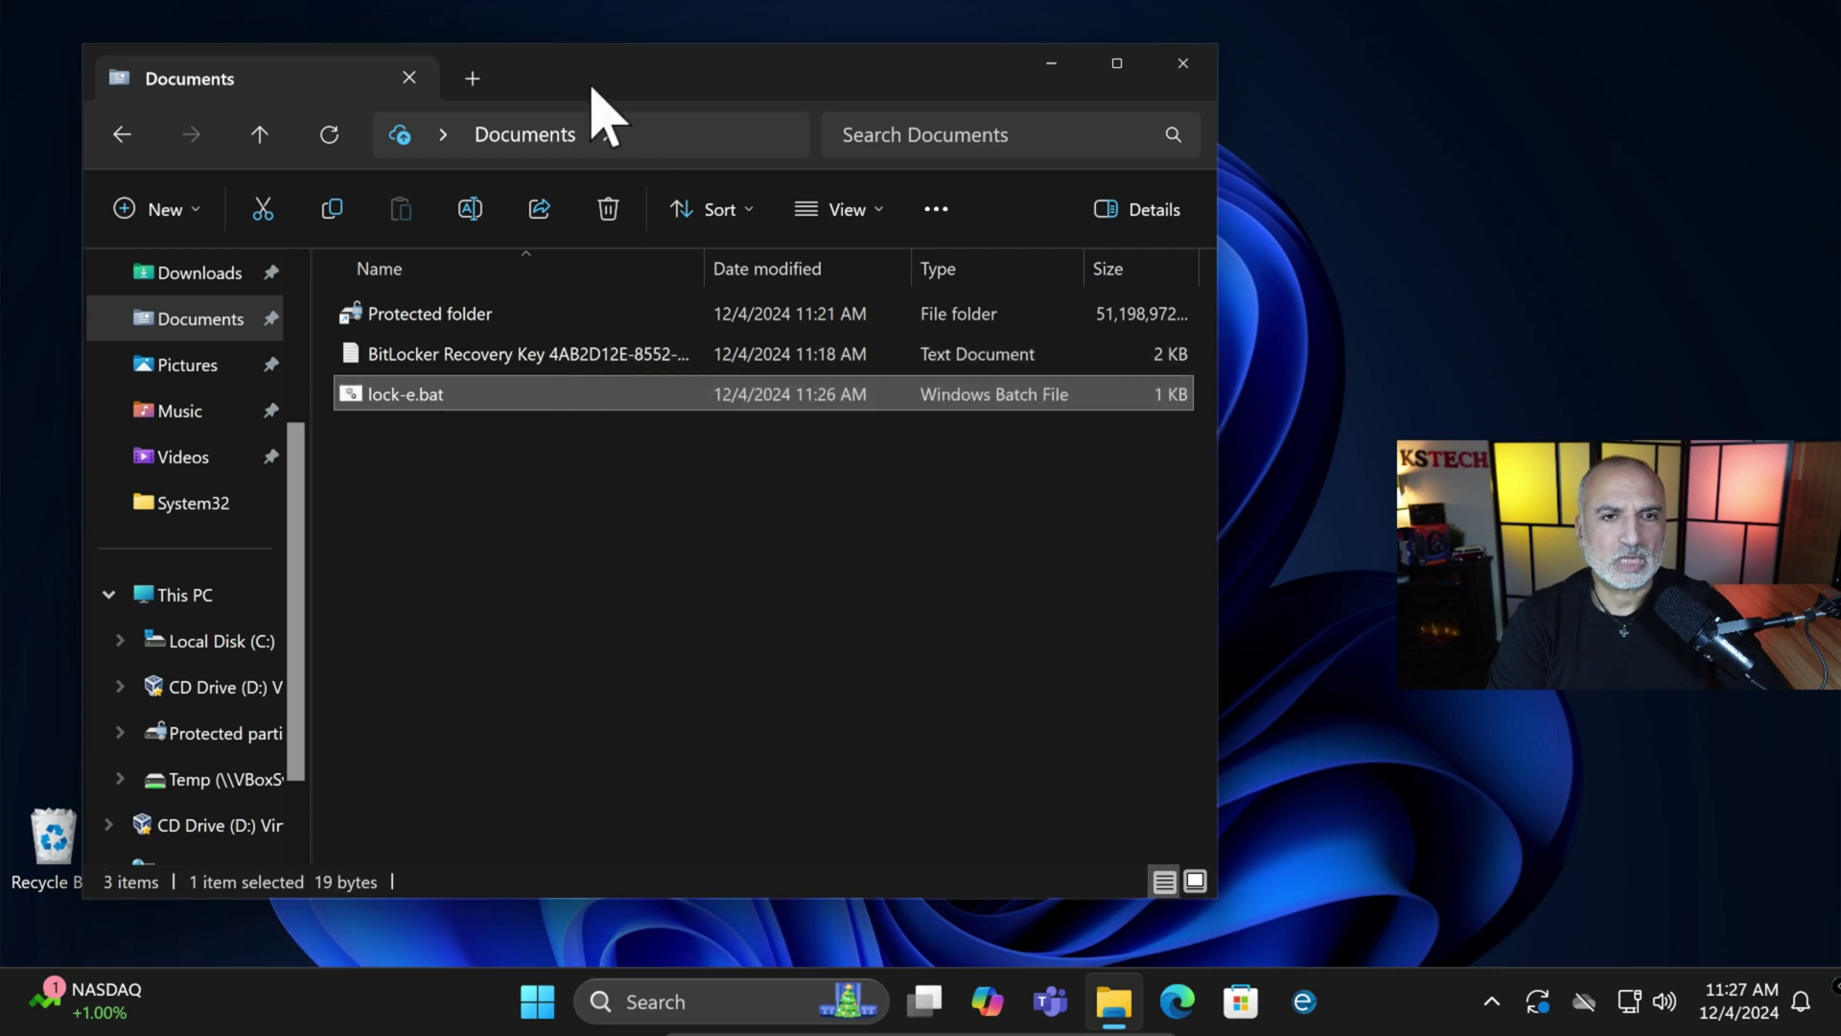
Create a desktop shortcut to lock-e.bat by dragging it out of Documents.
left_click_drag(587, 85, 1061, 82)
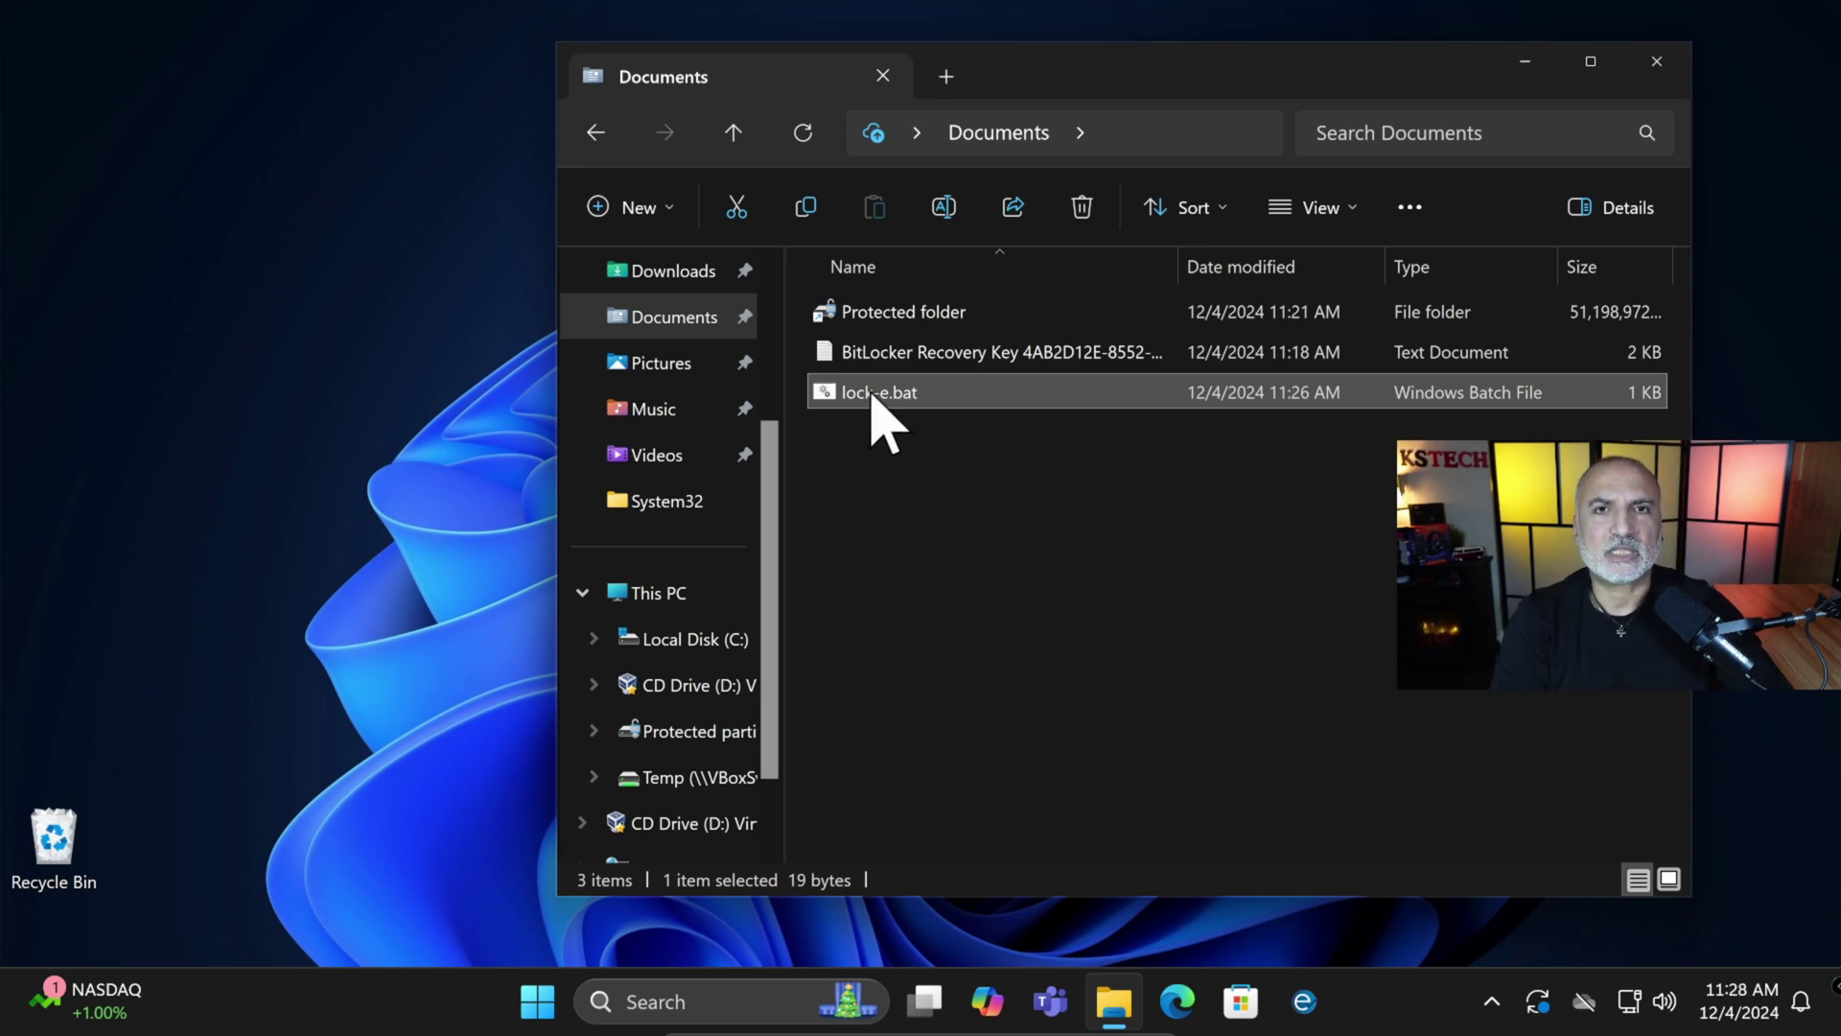
left_click_drag(875, 395, 135, 246)
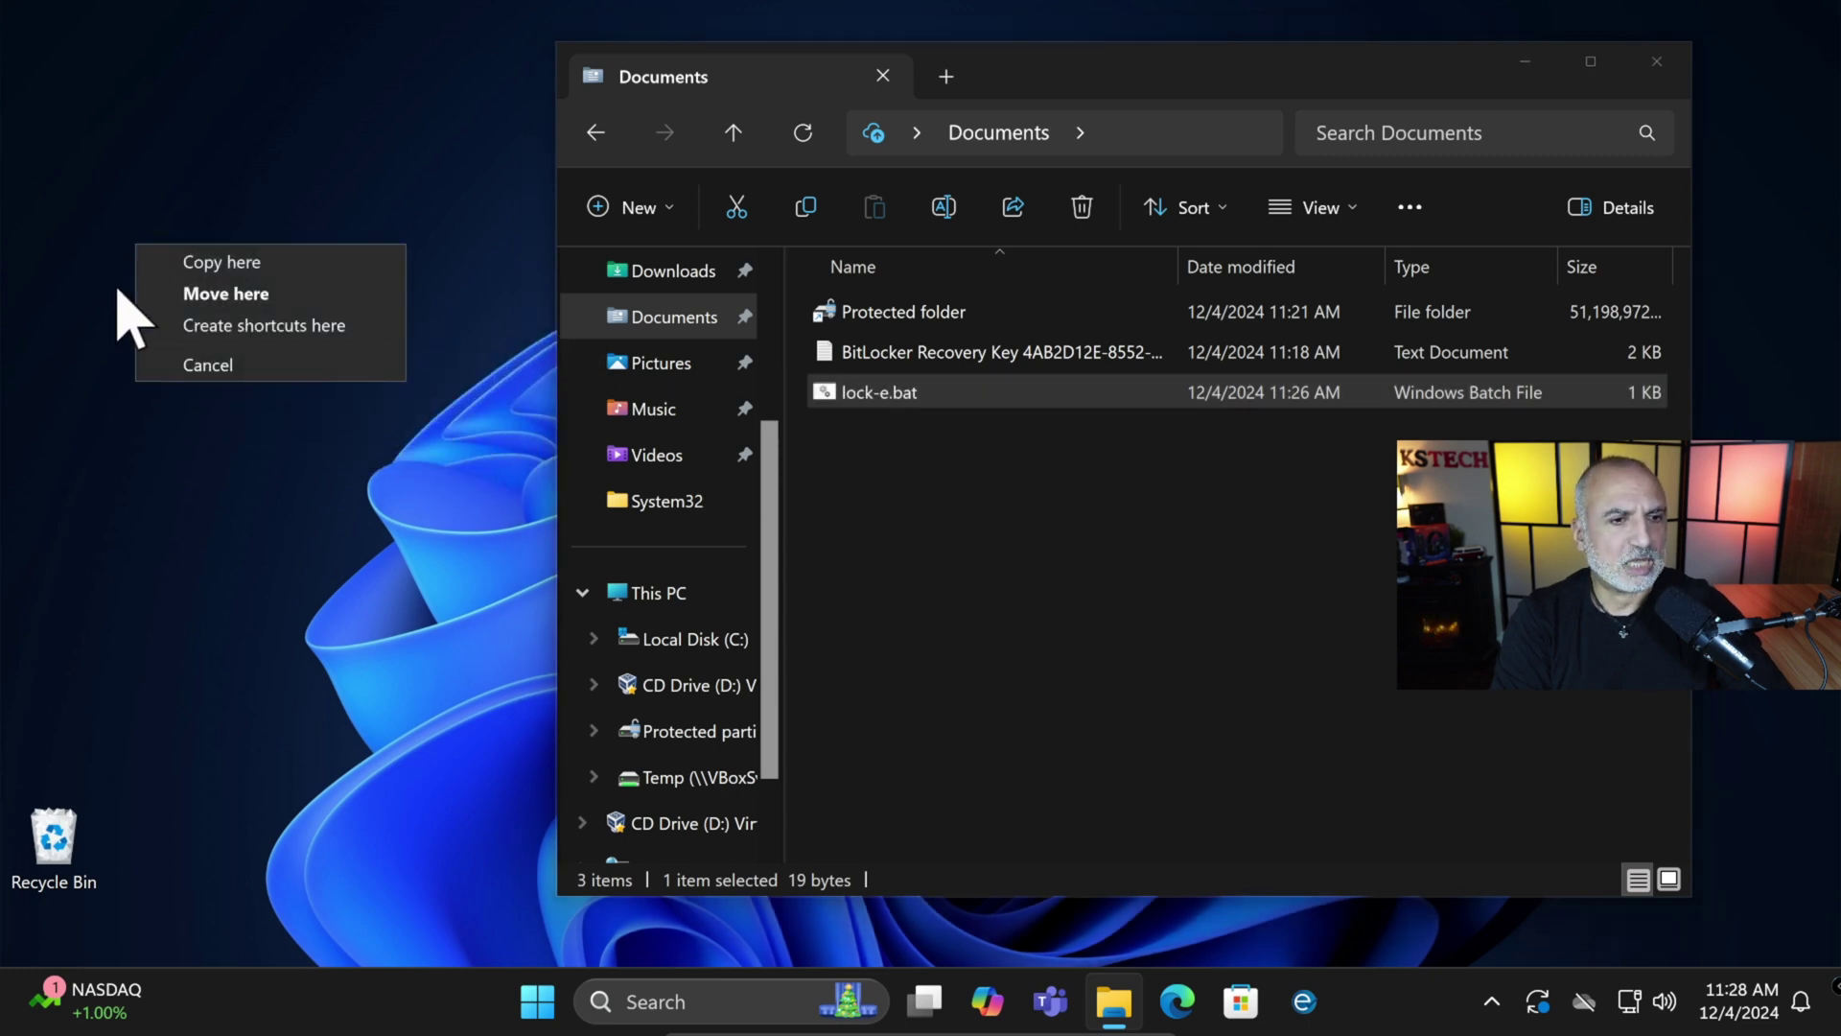
left_click(212, 328)
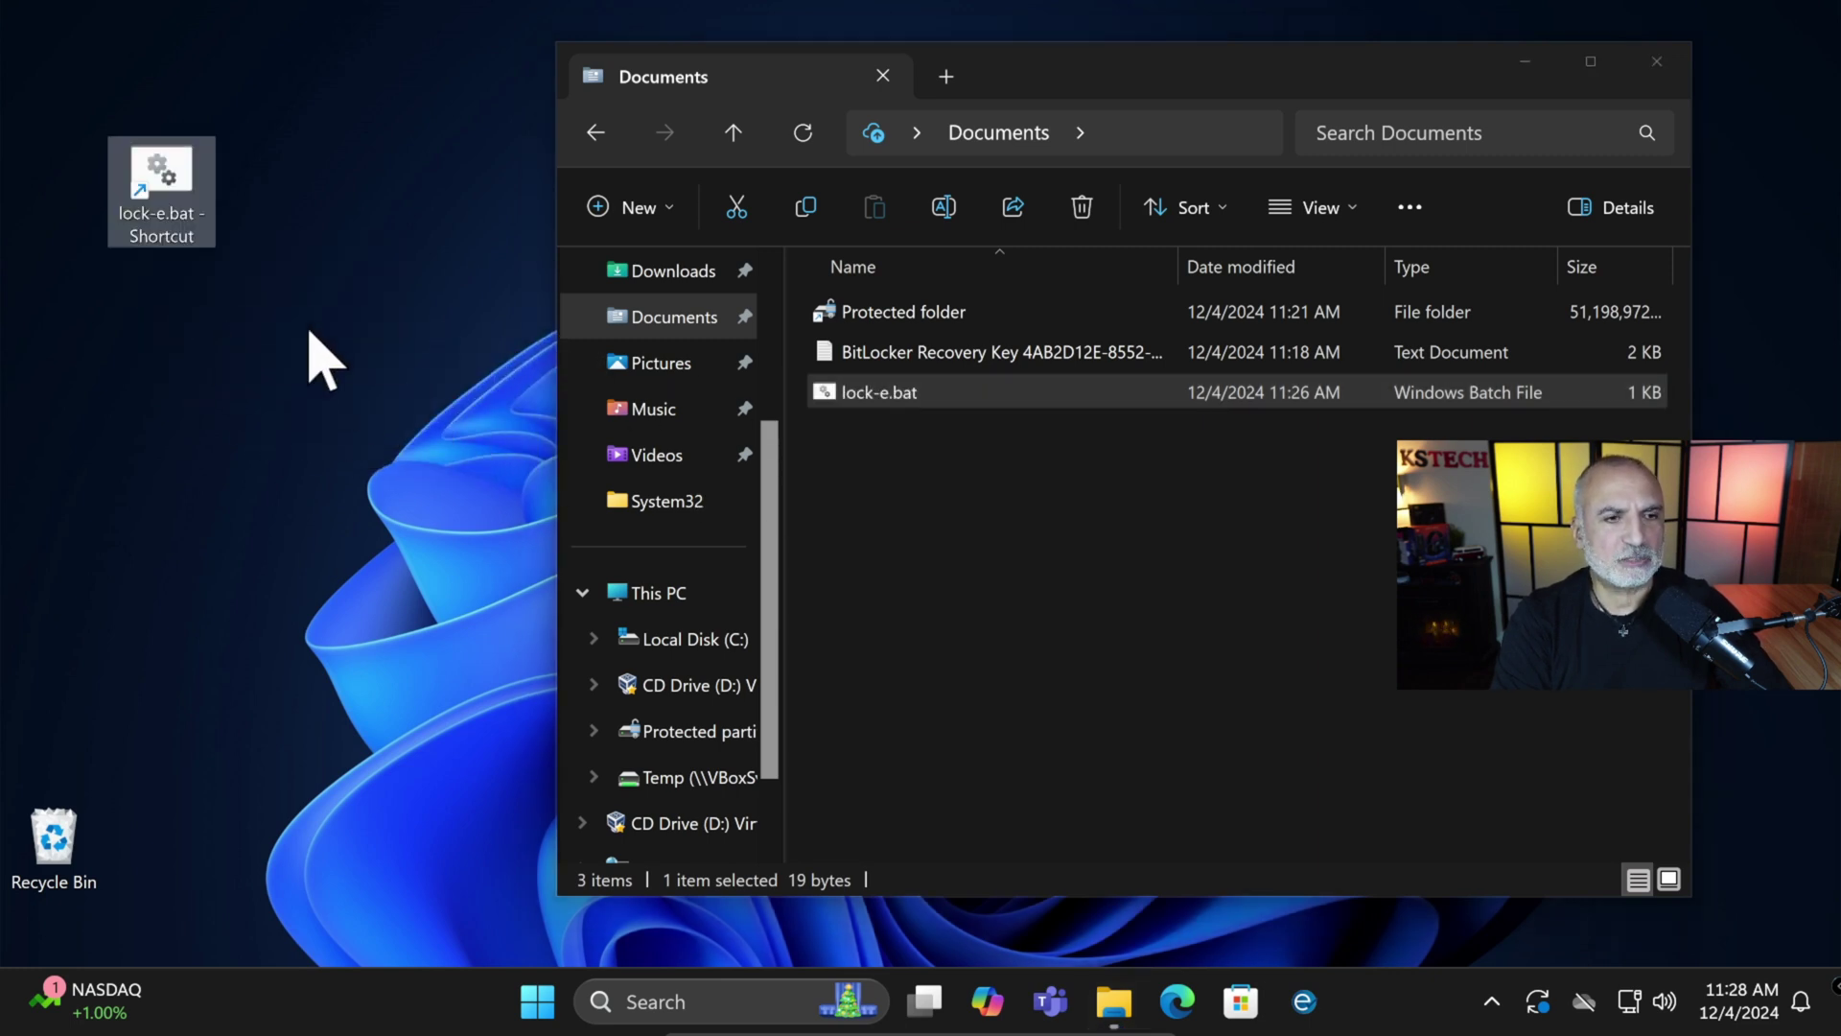
Set the lock-e.bat shortcut's advanced properties to Run as administrator.
right_click(171, 183)
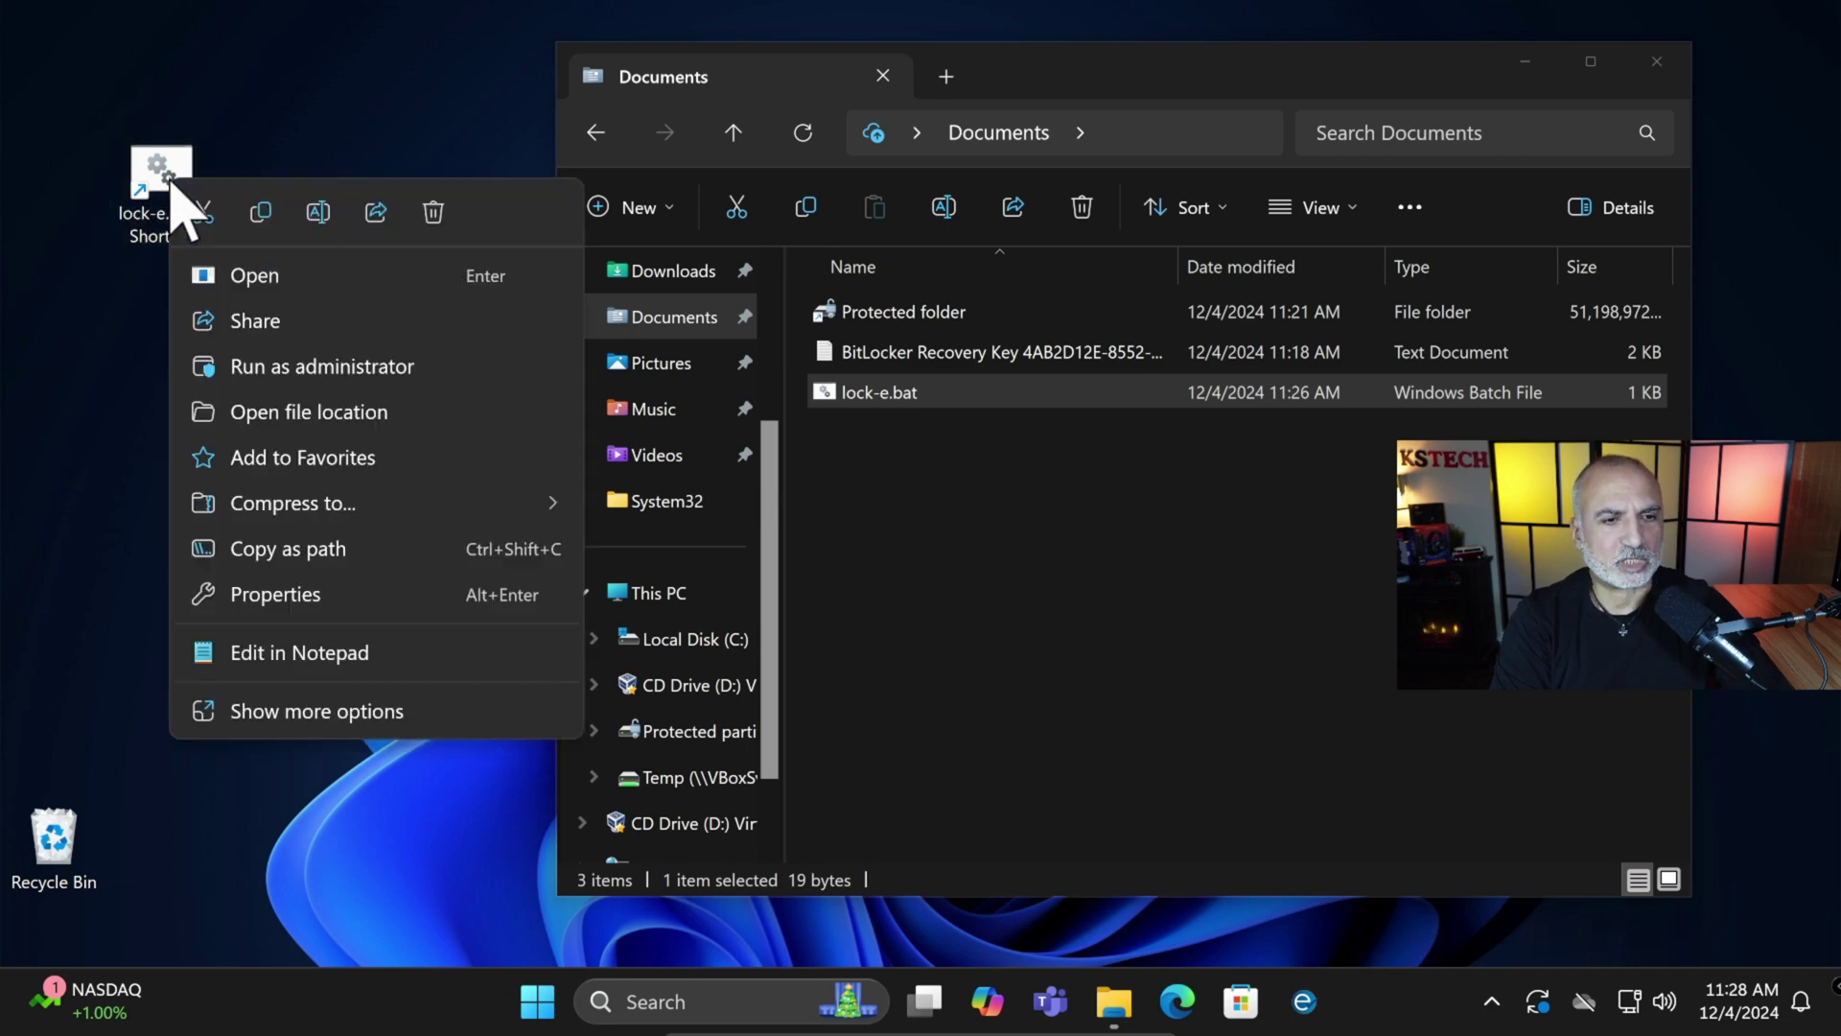
left_click(275, 594)
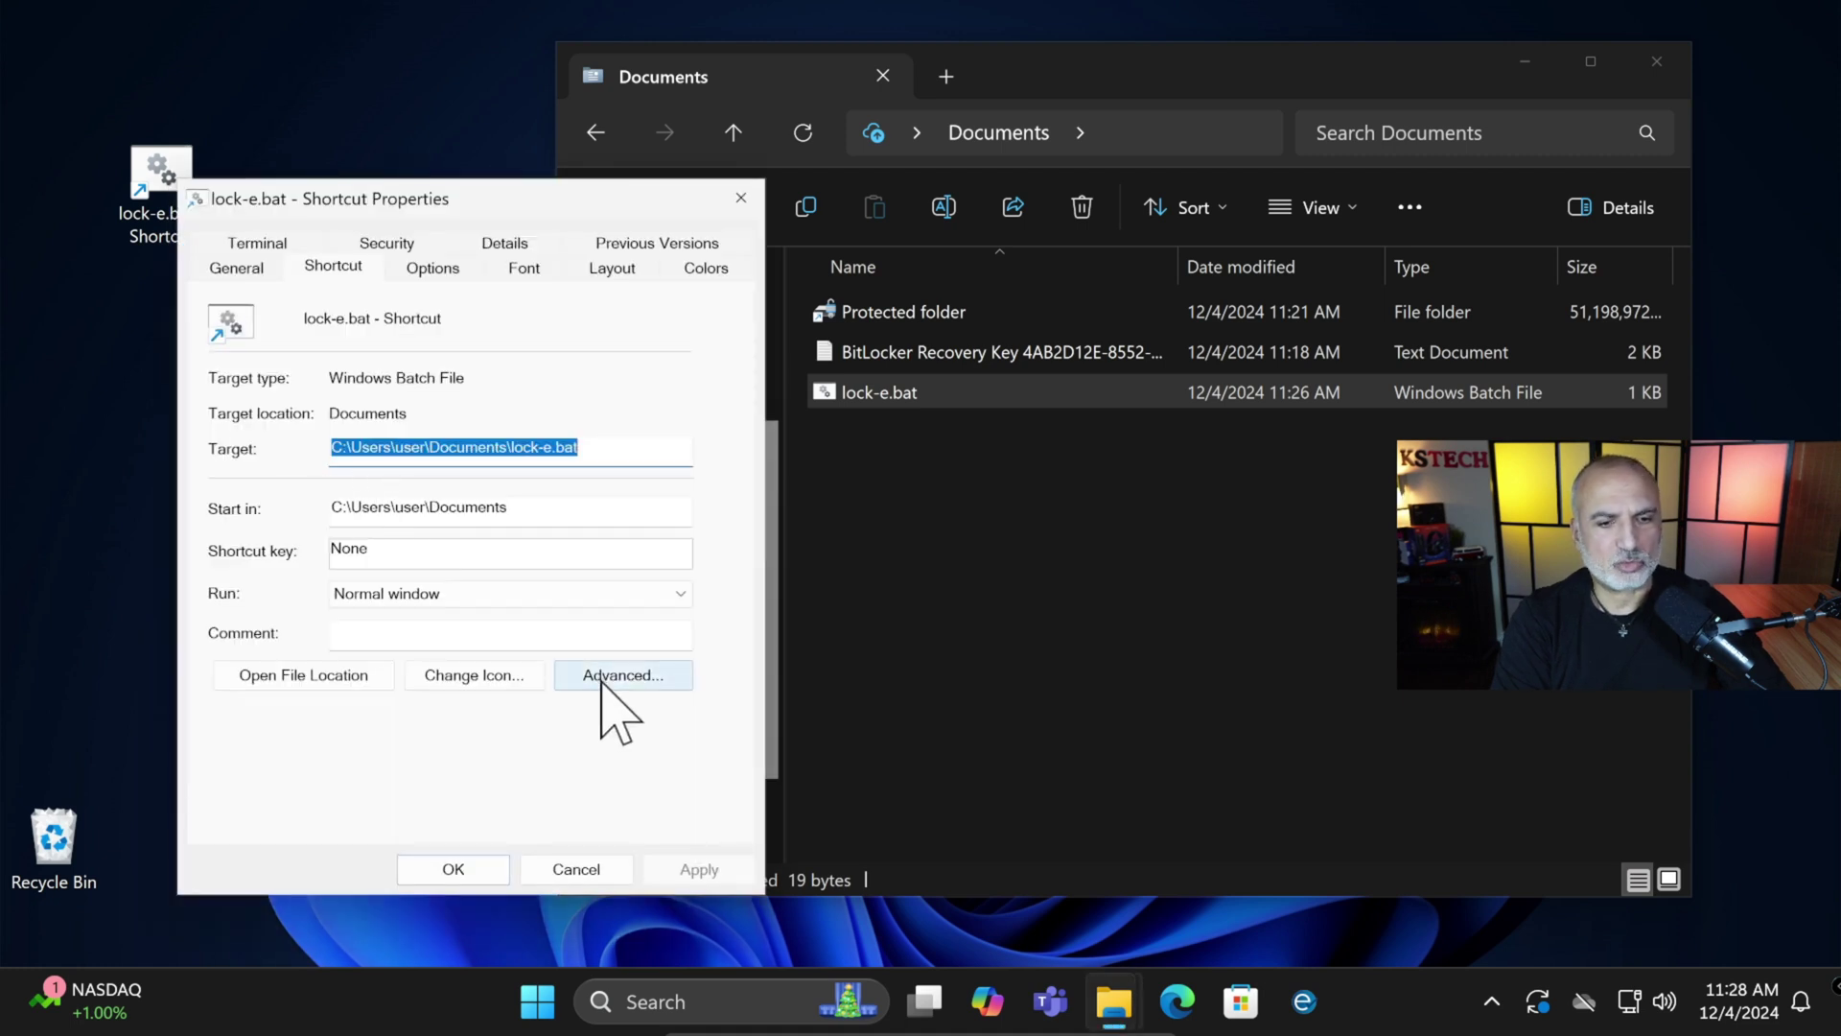
left_click(603, 674)
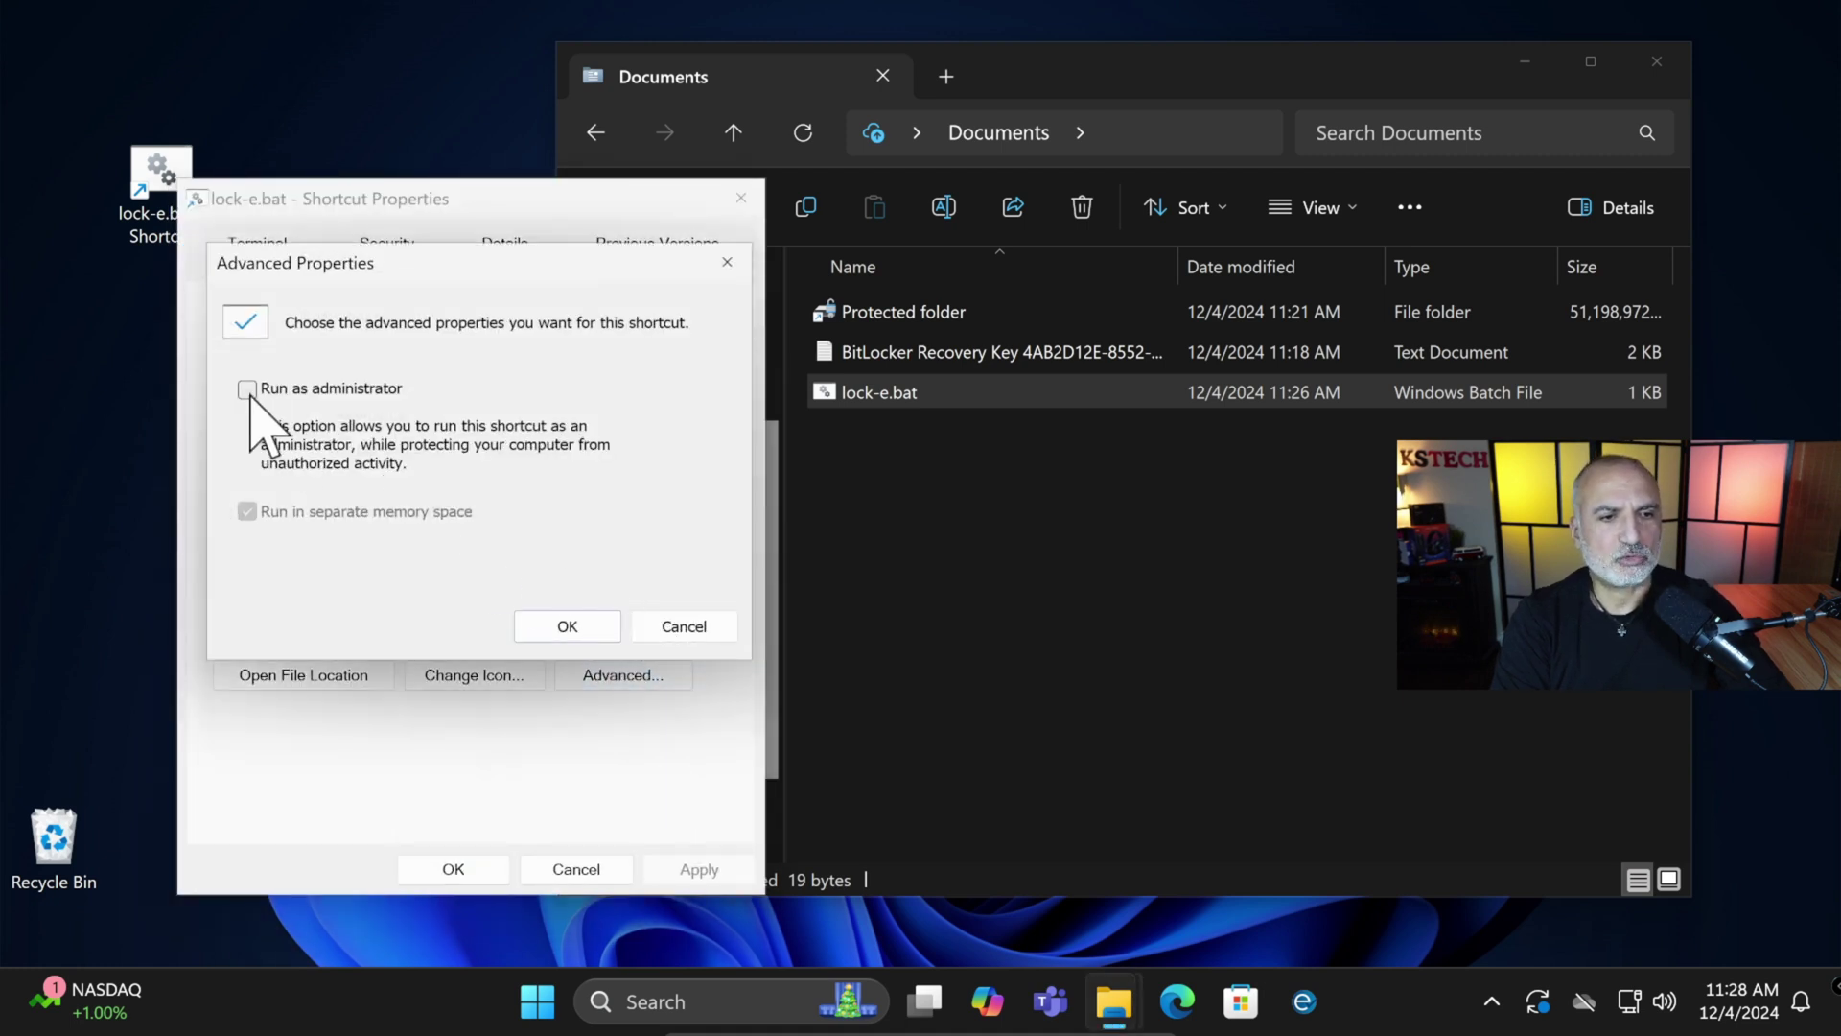
left_click(247, 389)
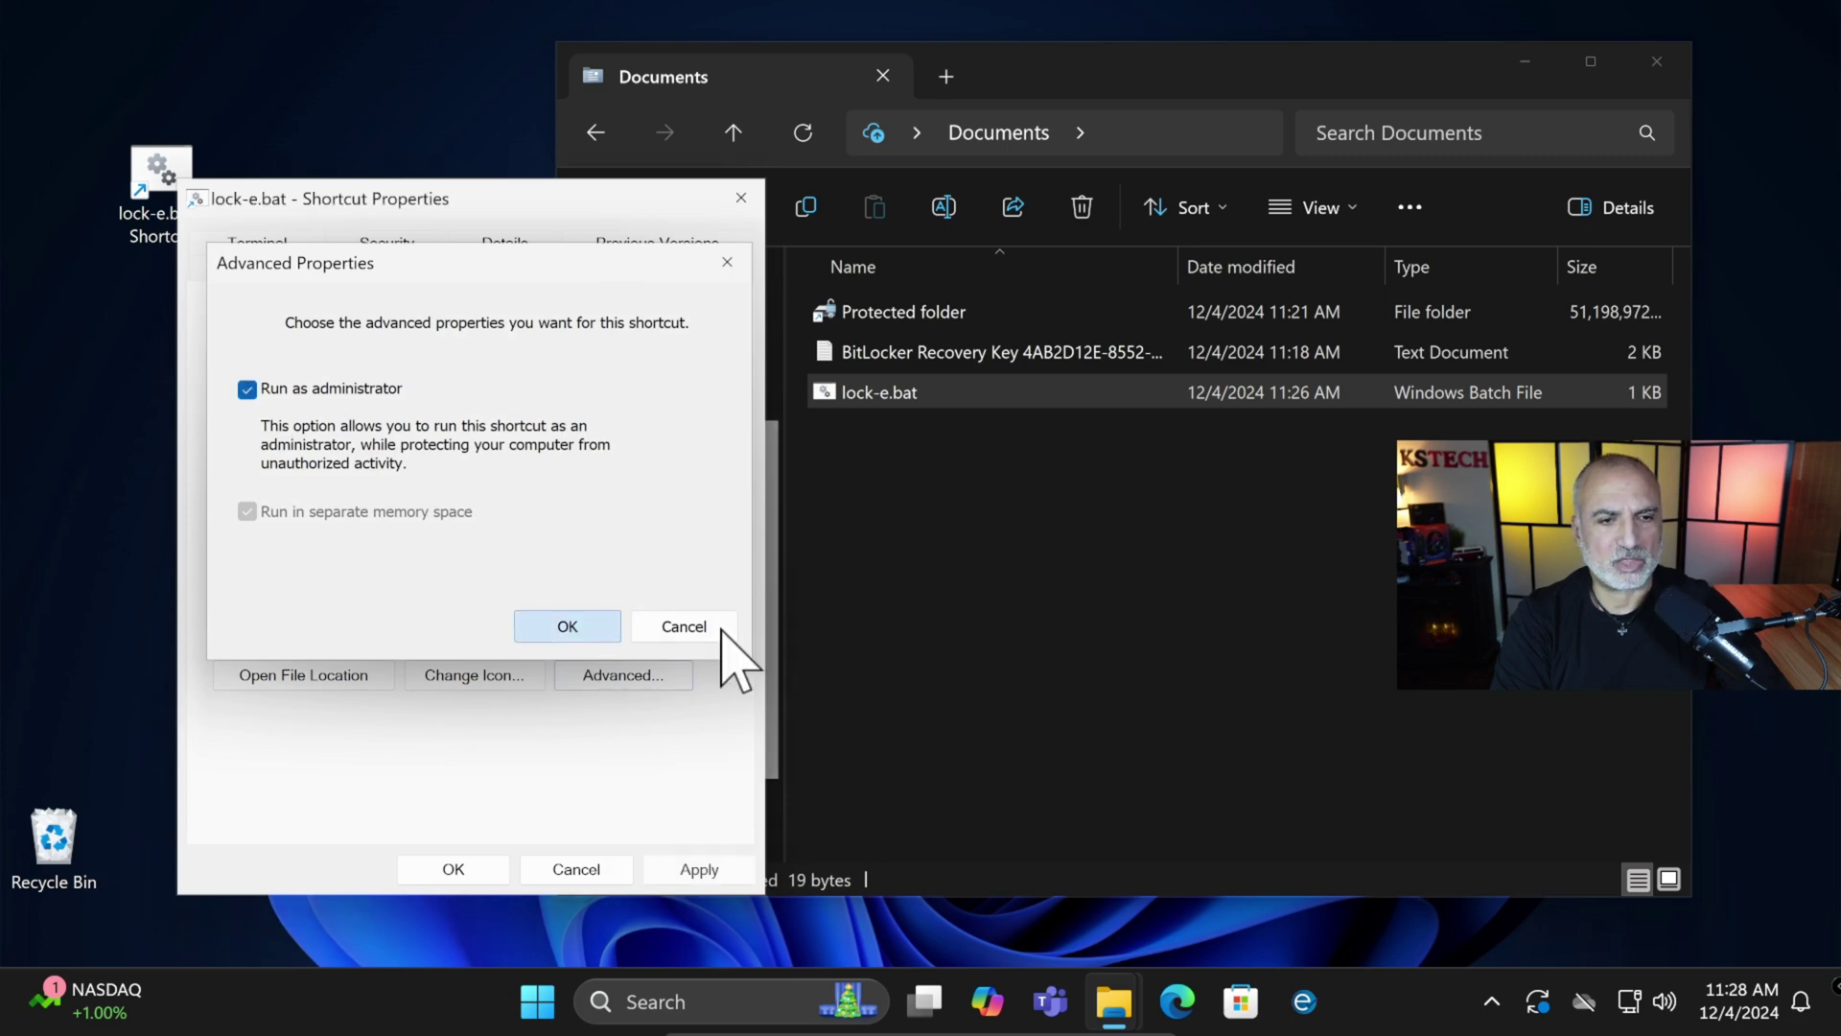
left_click(717, 626)
left_click(456, 869)
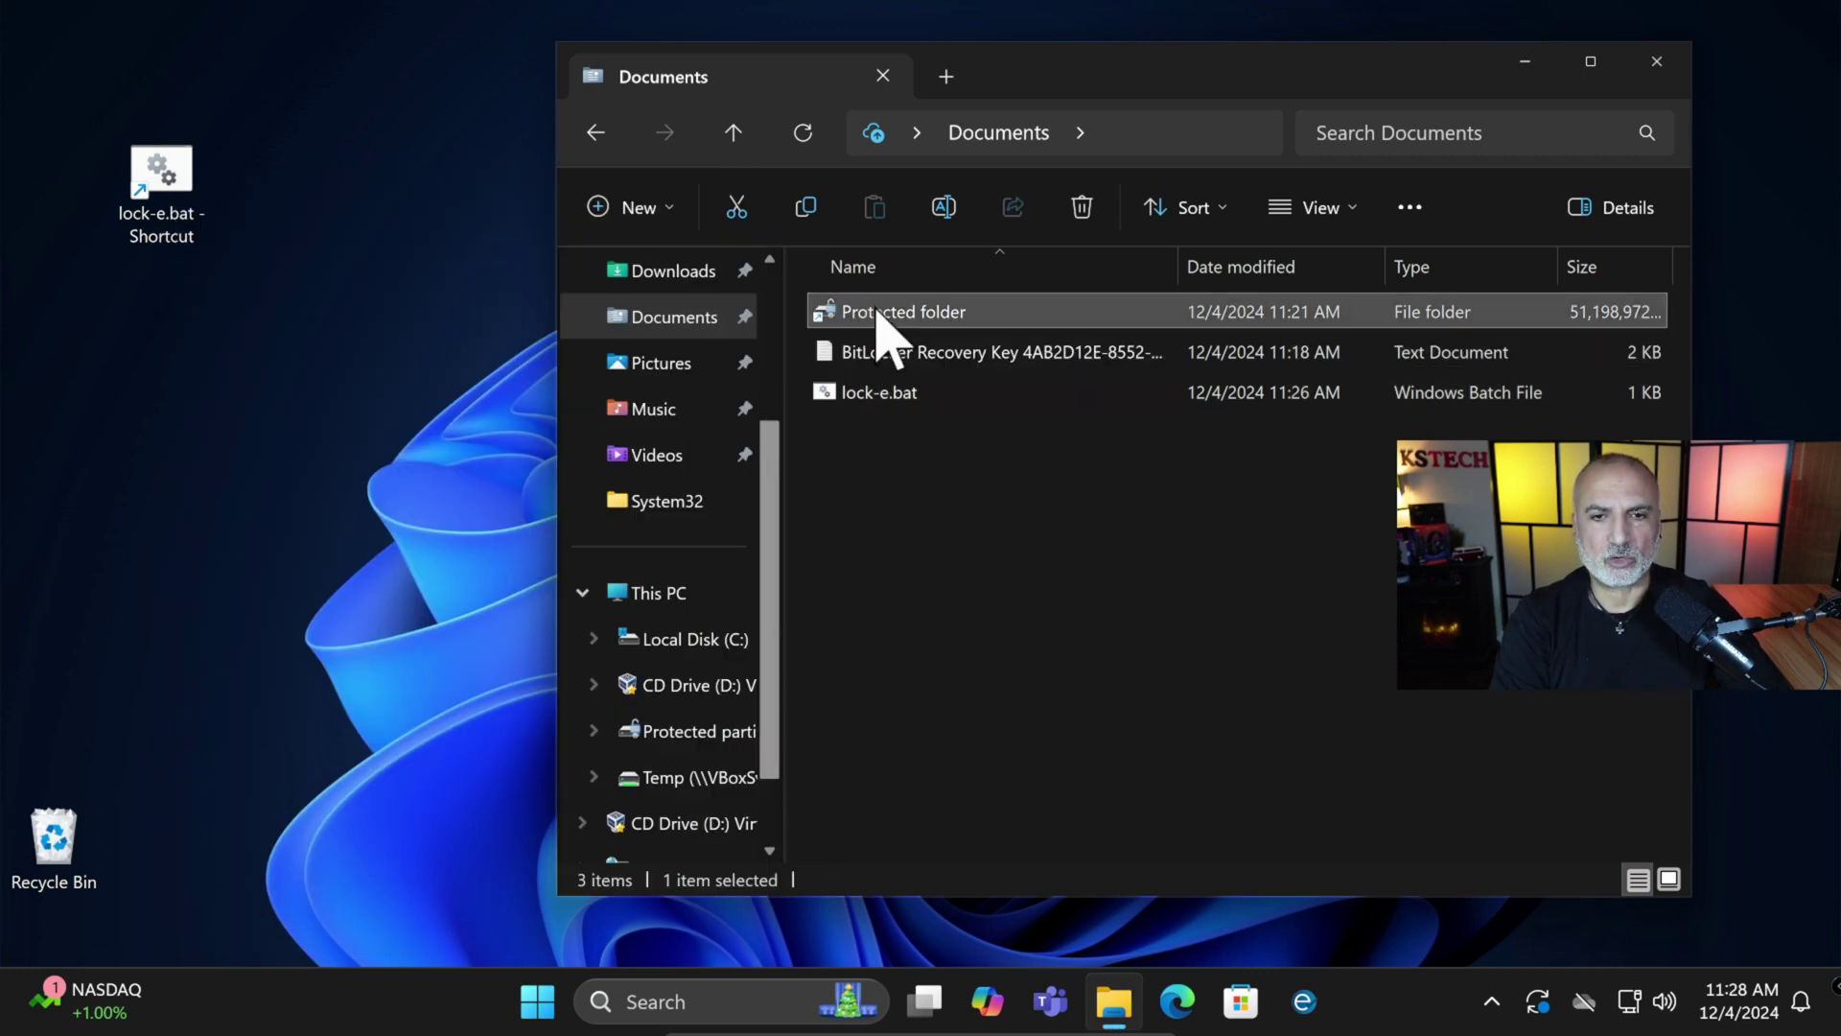
Look inside Protected folder, then return to Documents.
double_click(876, 315)
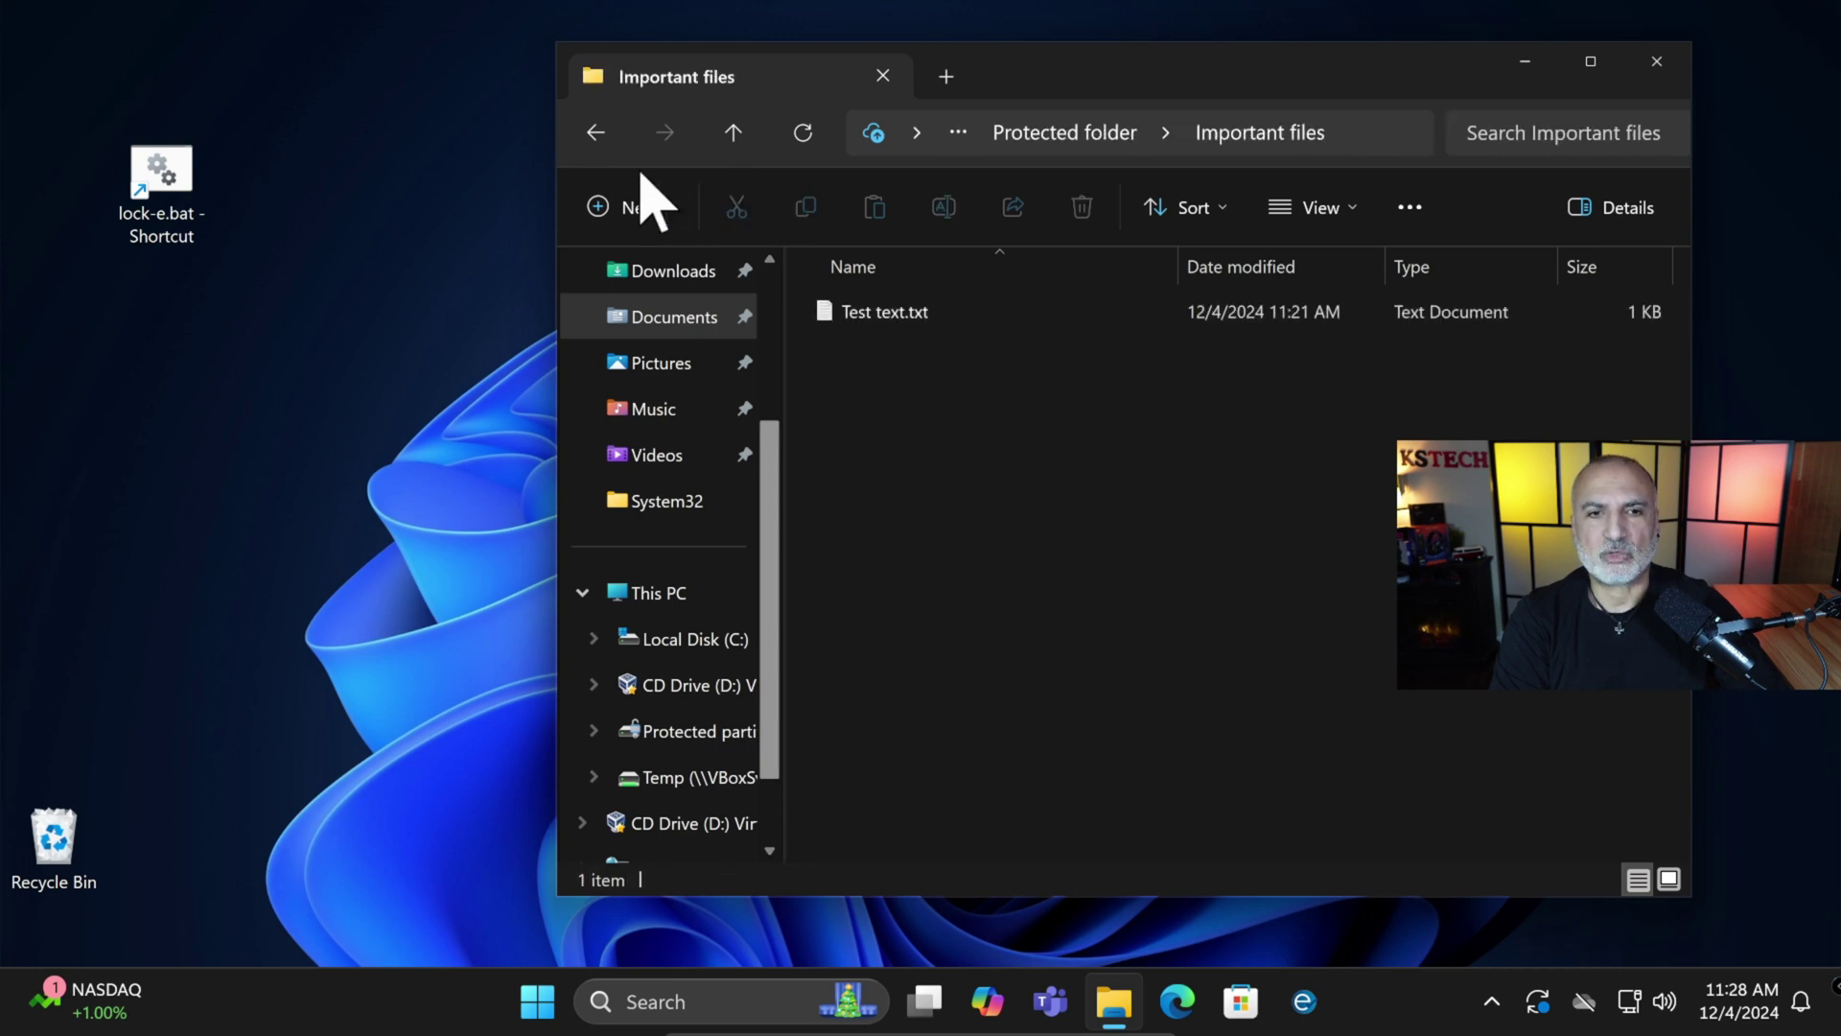
left_click(596, 132)
left_click(596, 132)
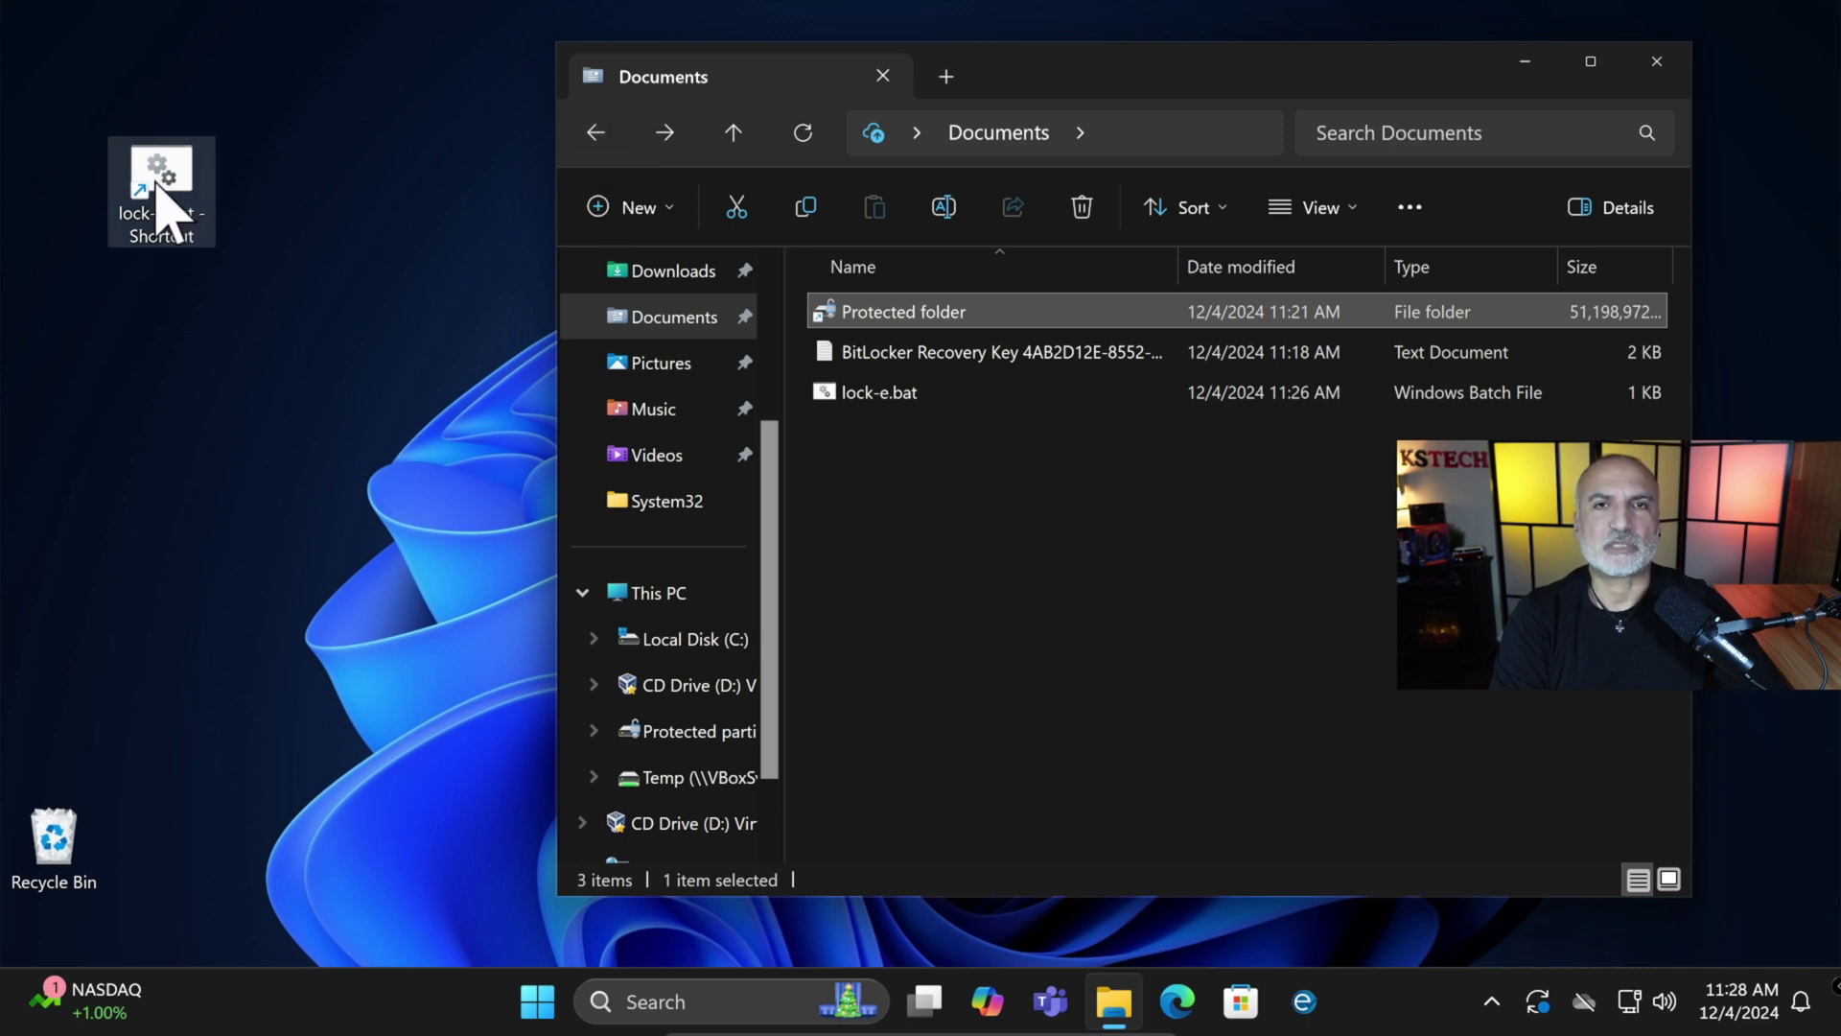
Run the lock-e.bat shortcut with admin approval and confirm Protected folder reports Access is denied.
mouse_move(869, 347)
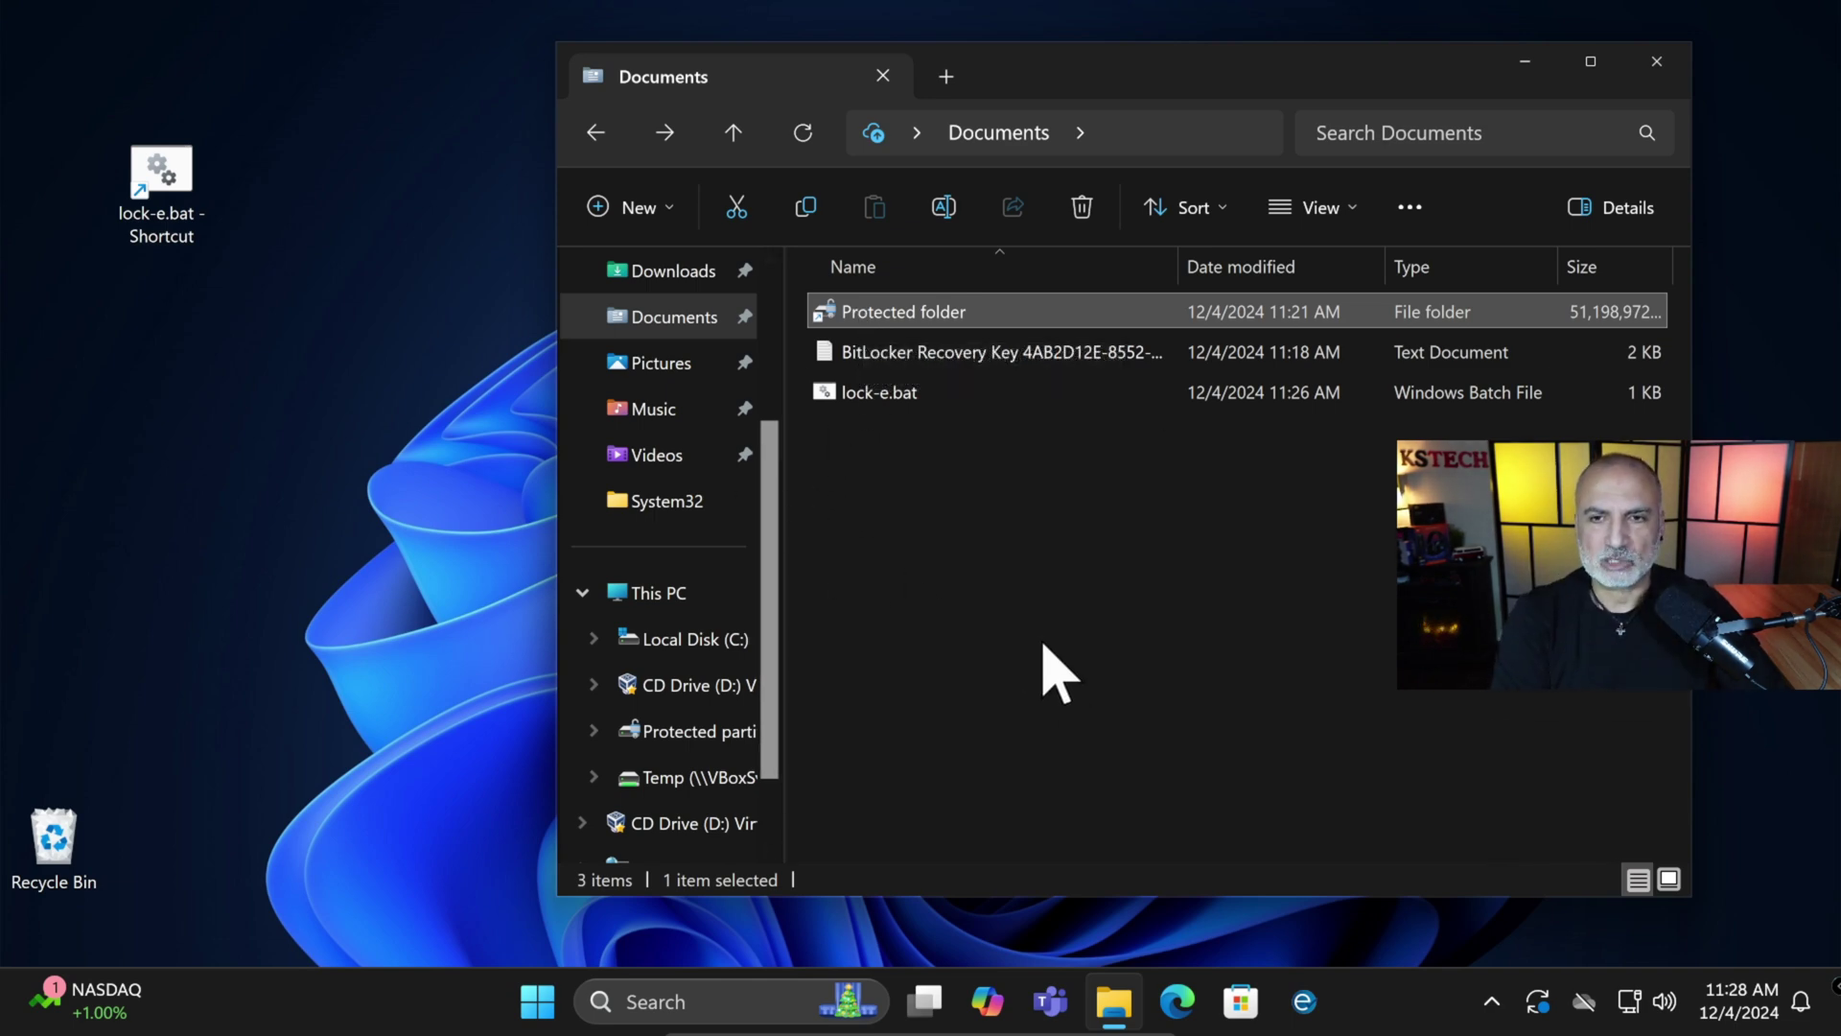
double_click(163, 187)
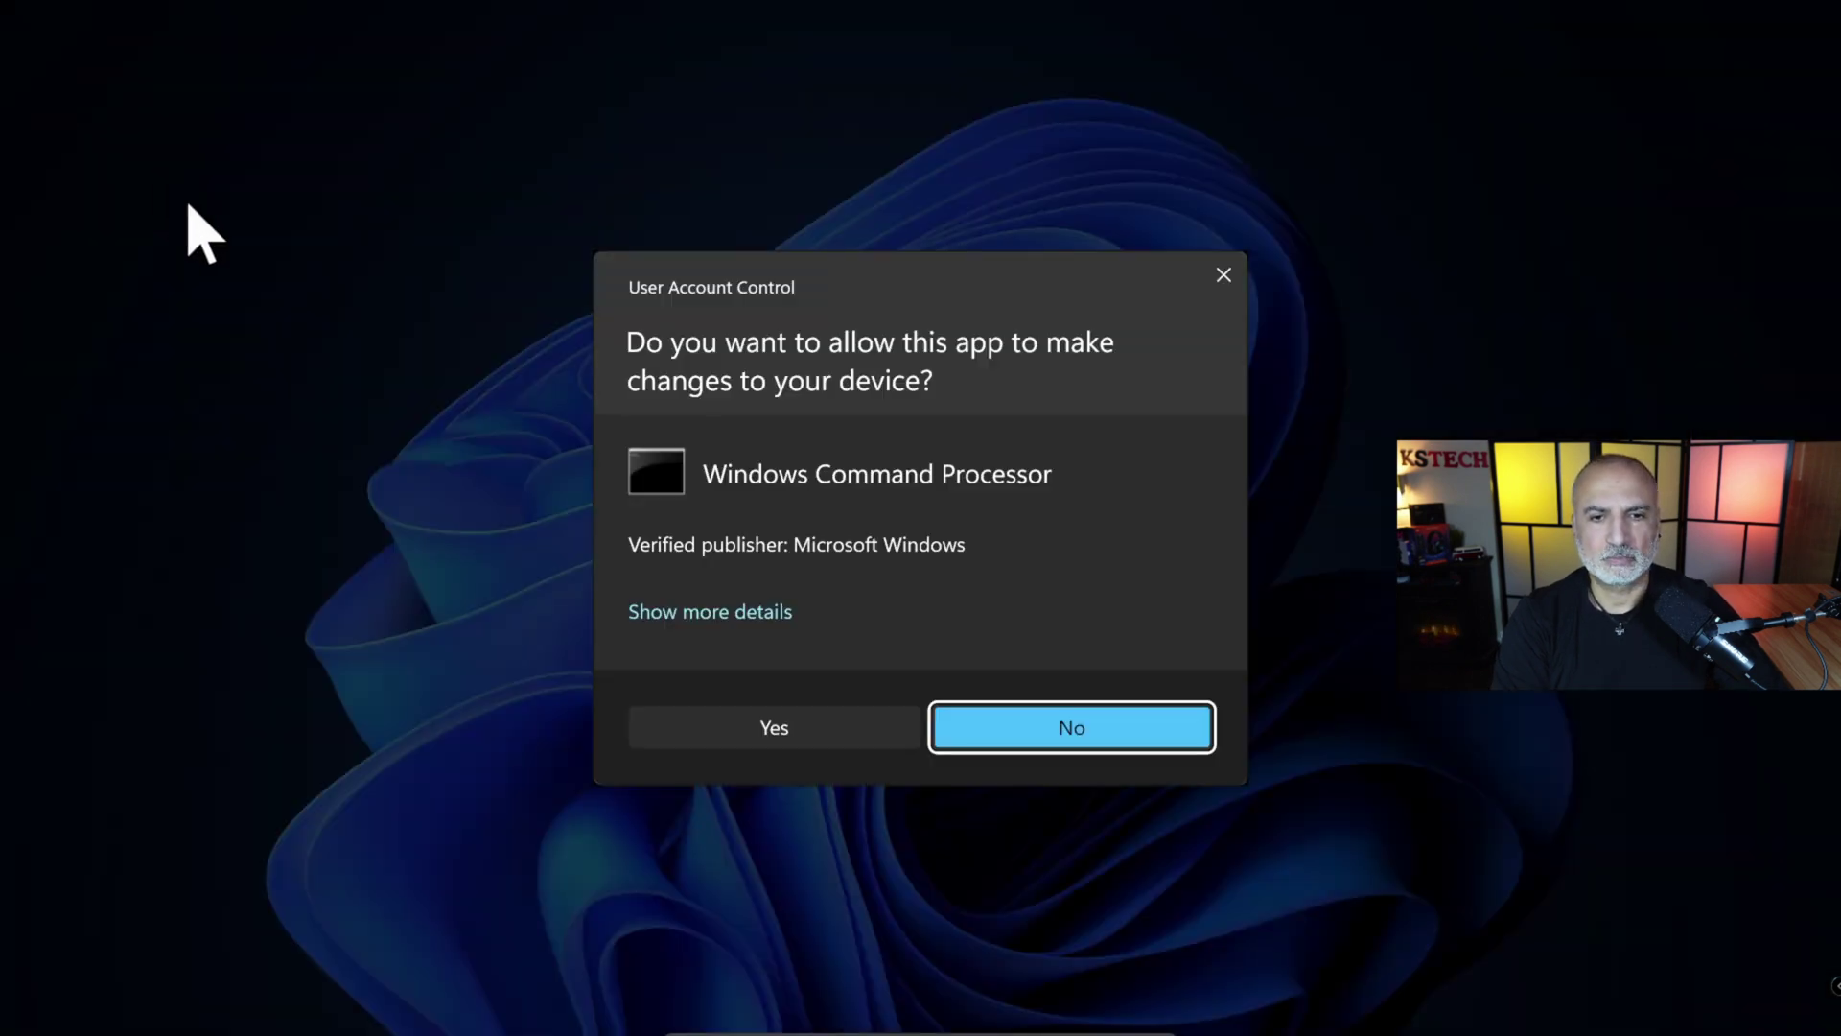
left_click(758, 727)
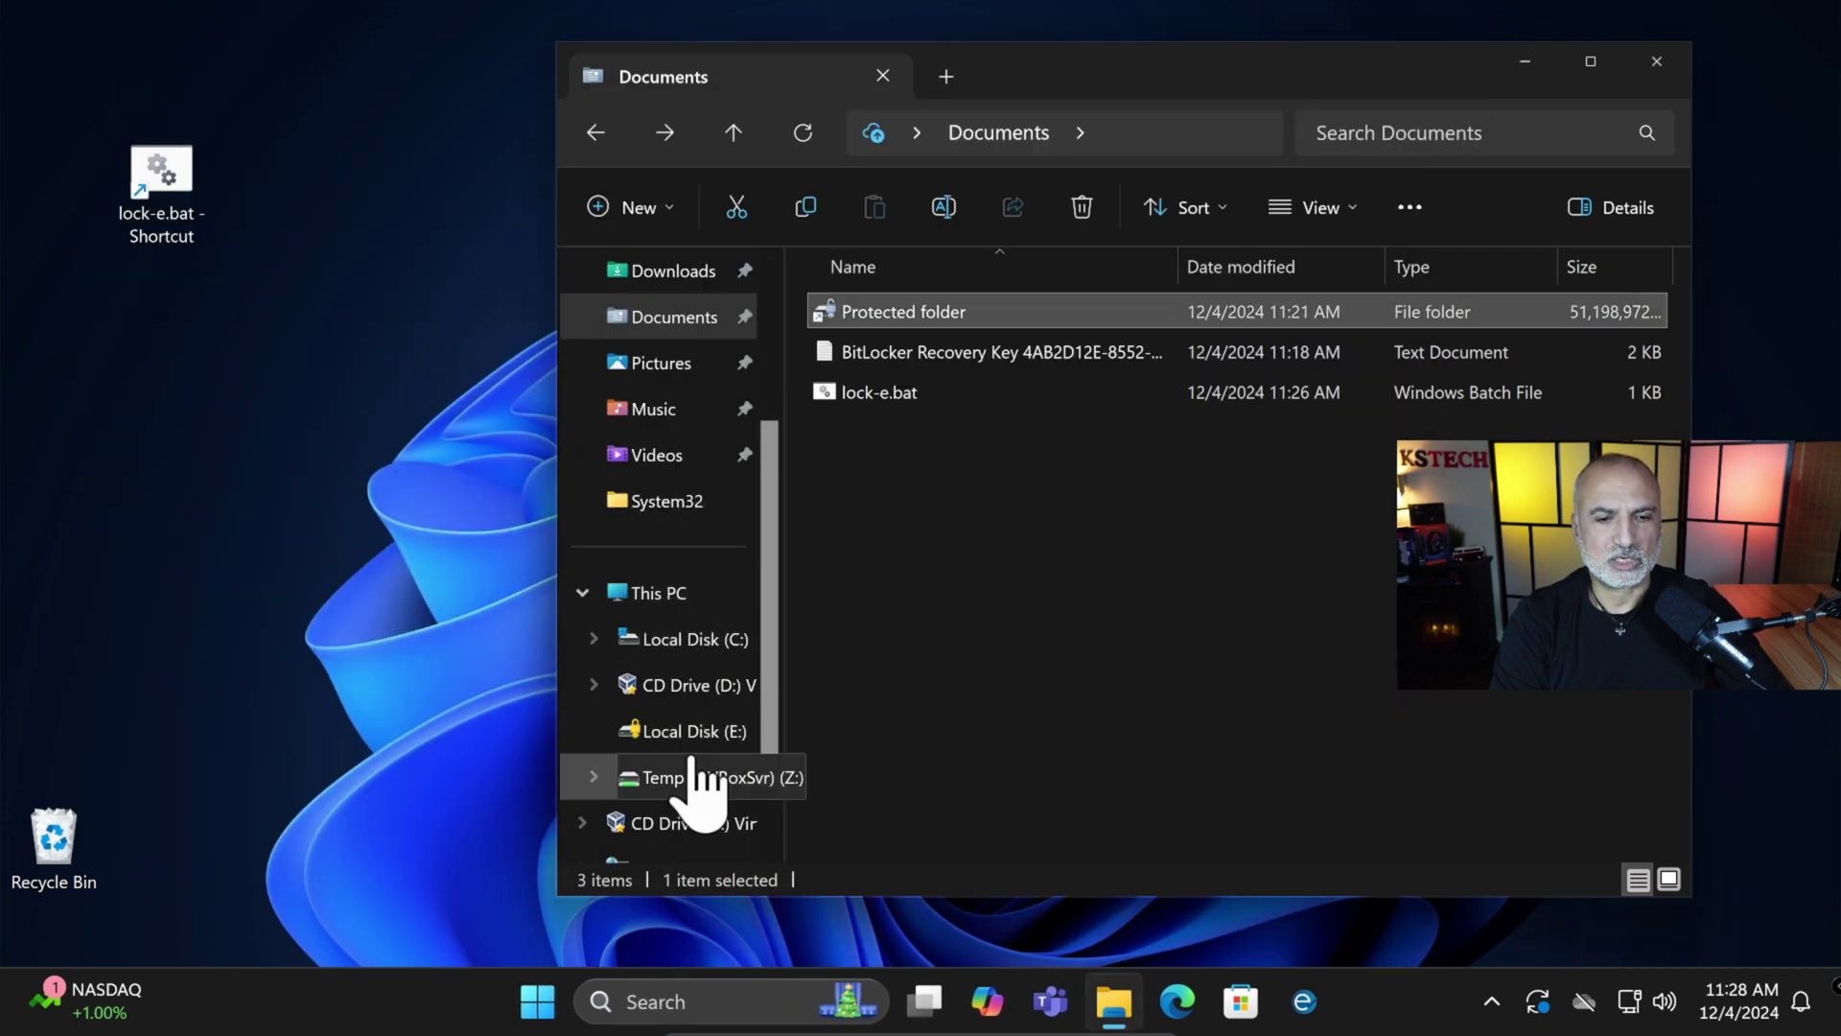
double_click(882, 312)
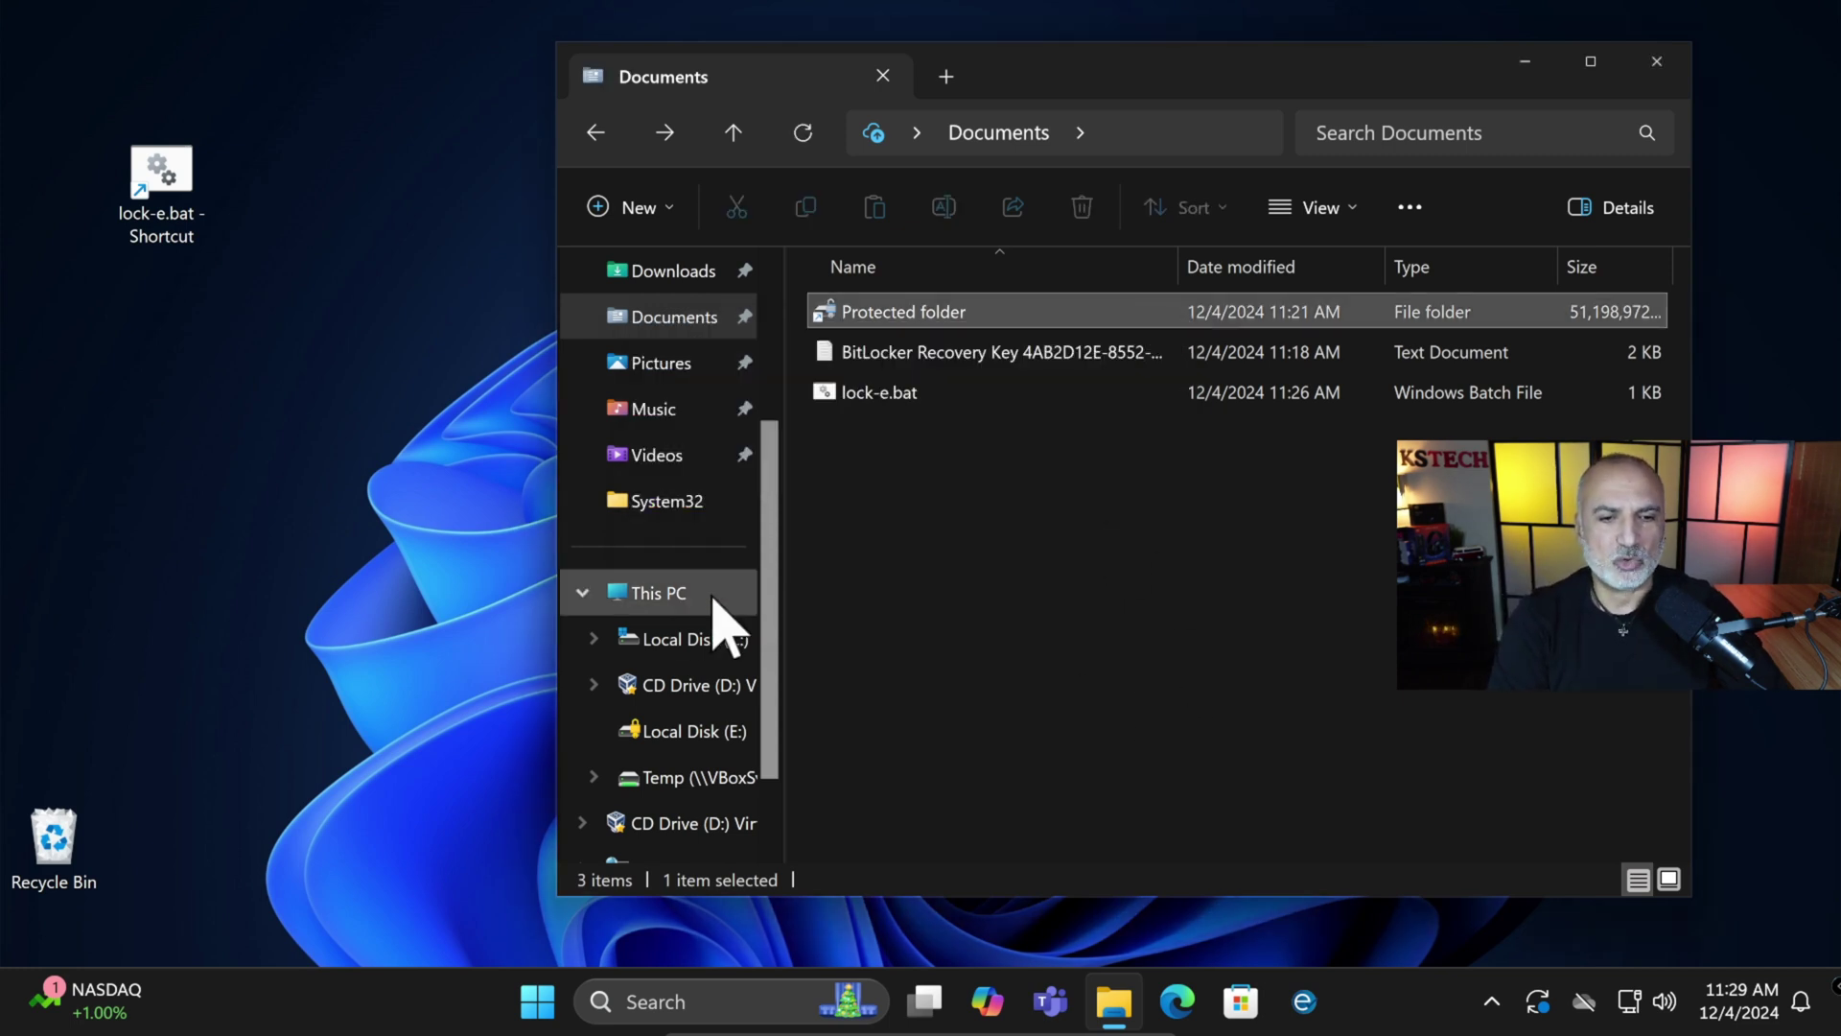
Dismiss the error and unlock Local Disk (E:) in This PC with its BitLocker password.
left_click(670, 593)
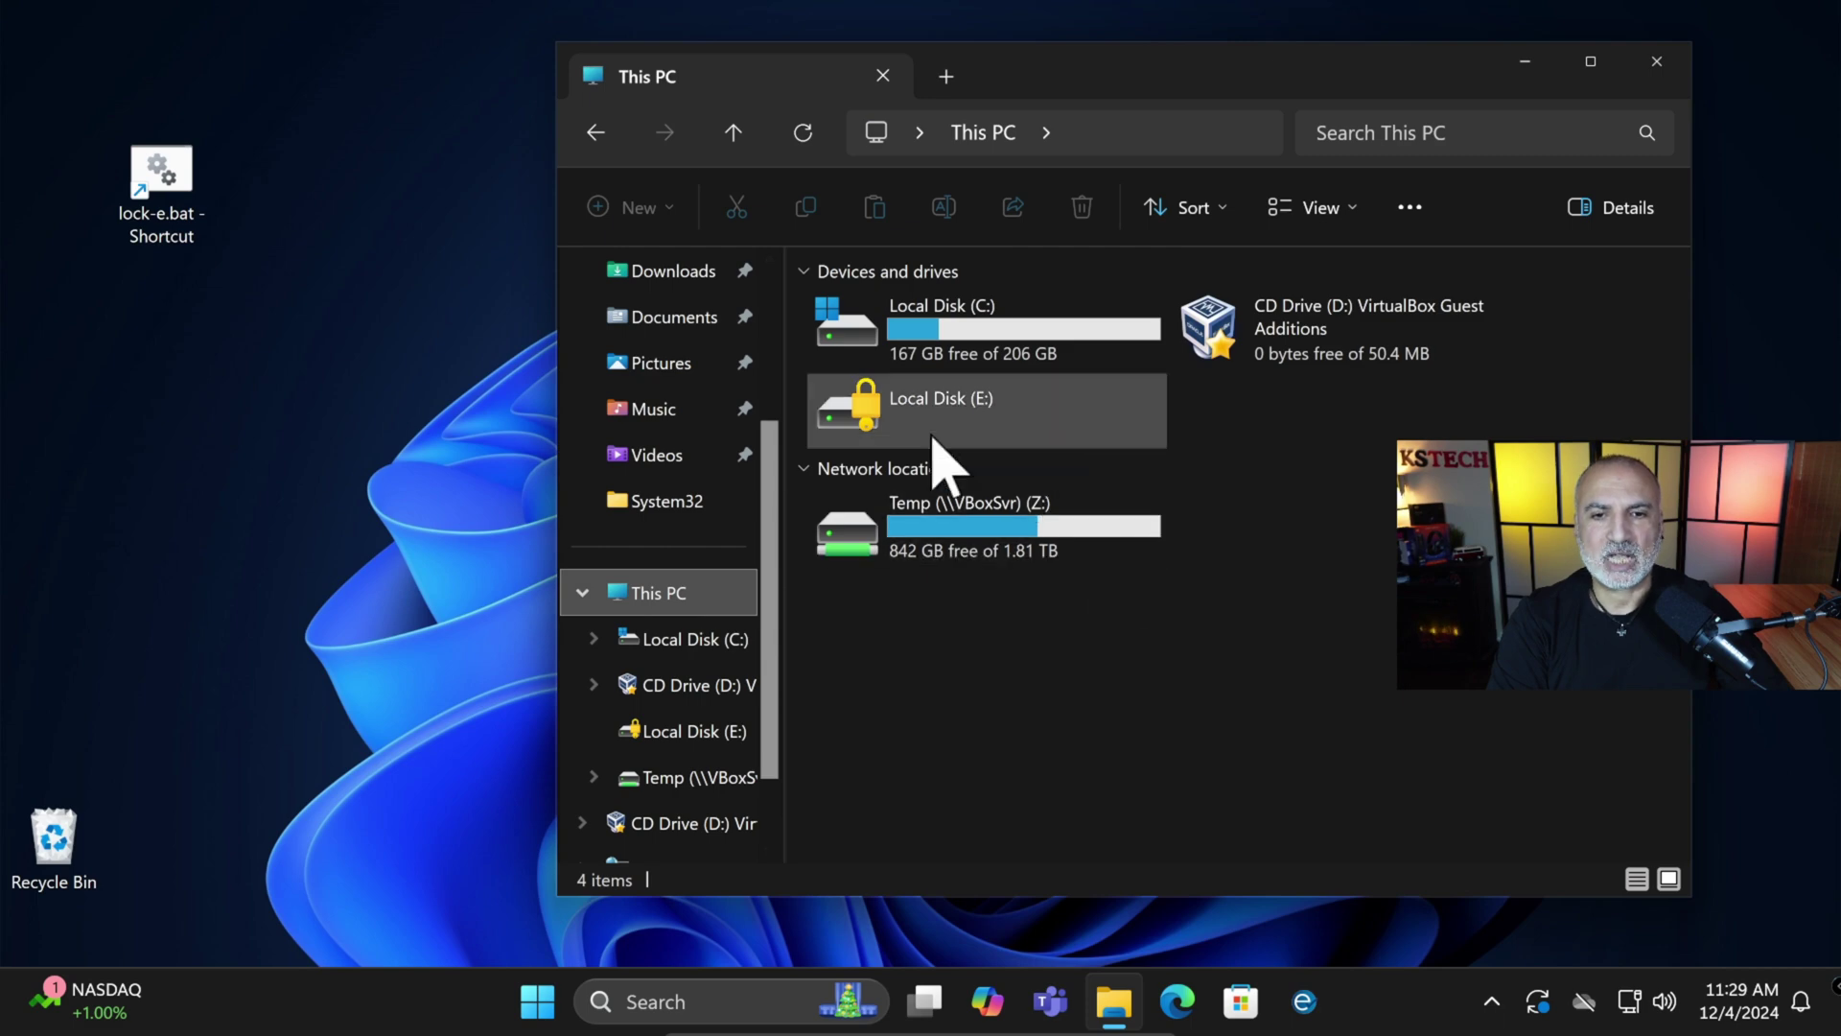
double_click(868, 415)
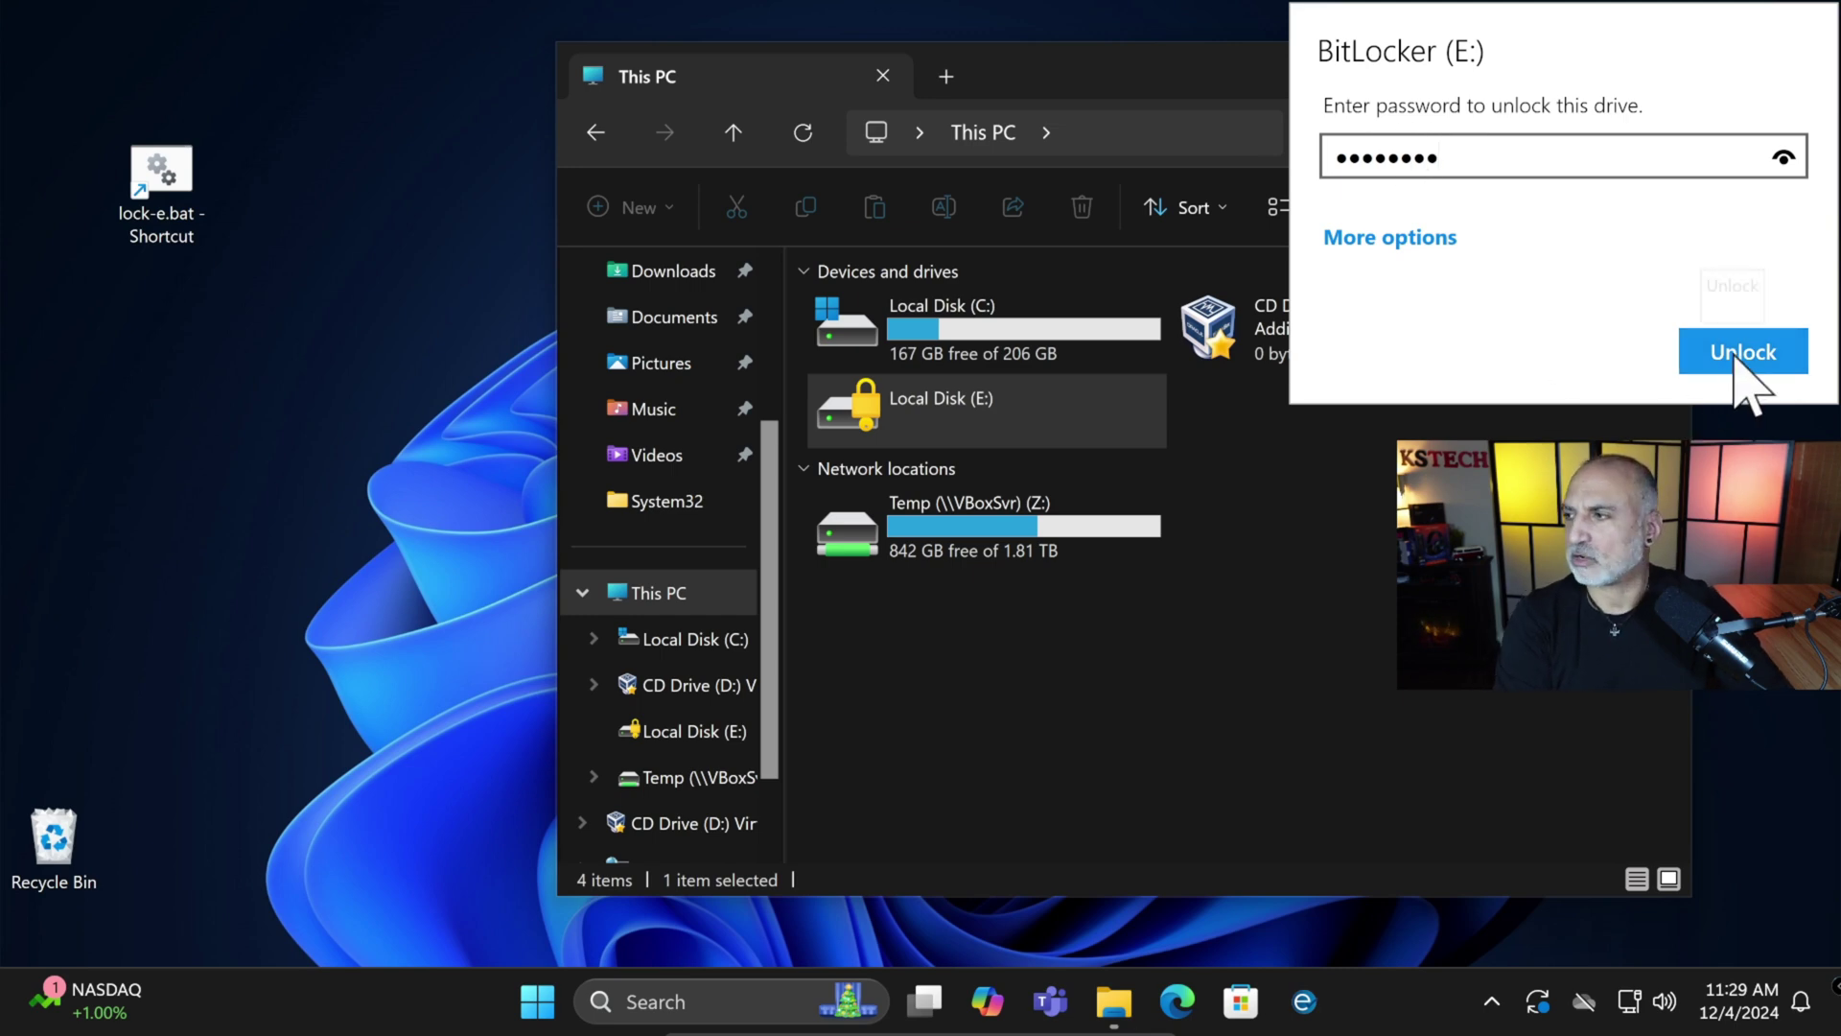
key("Return")
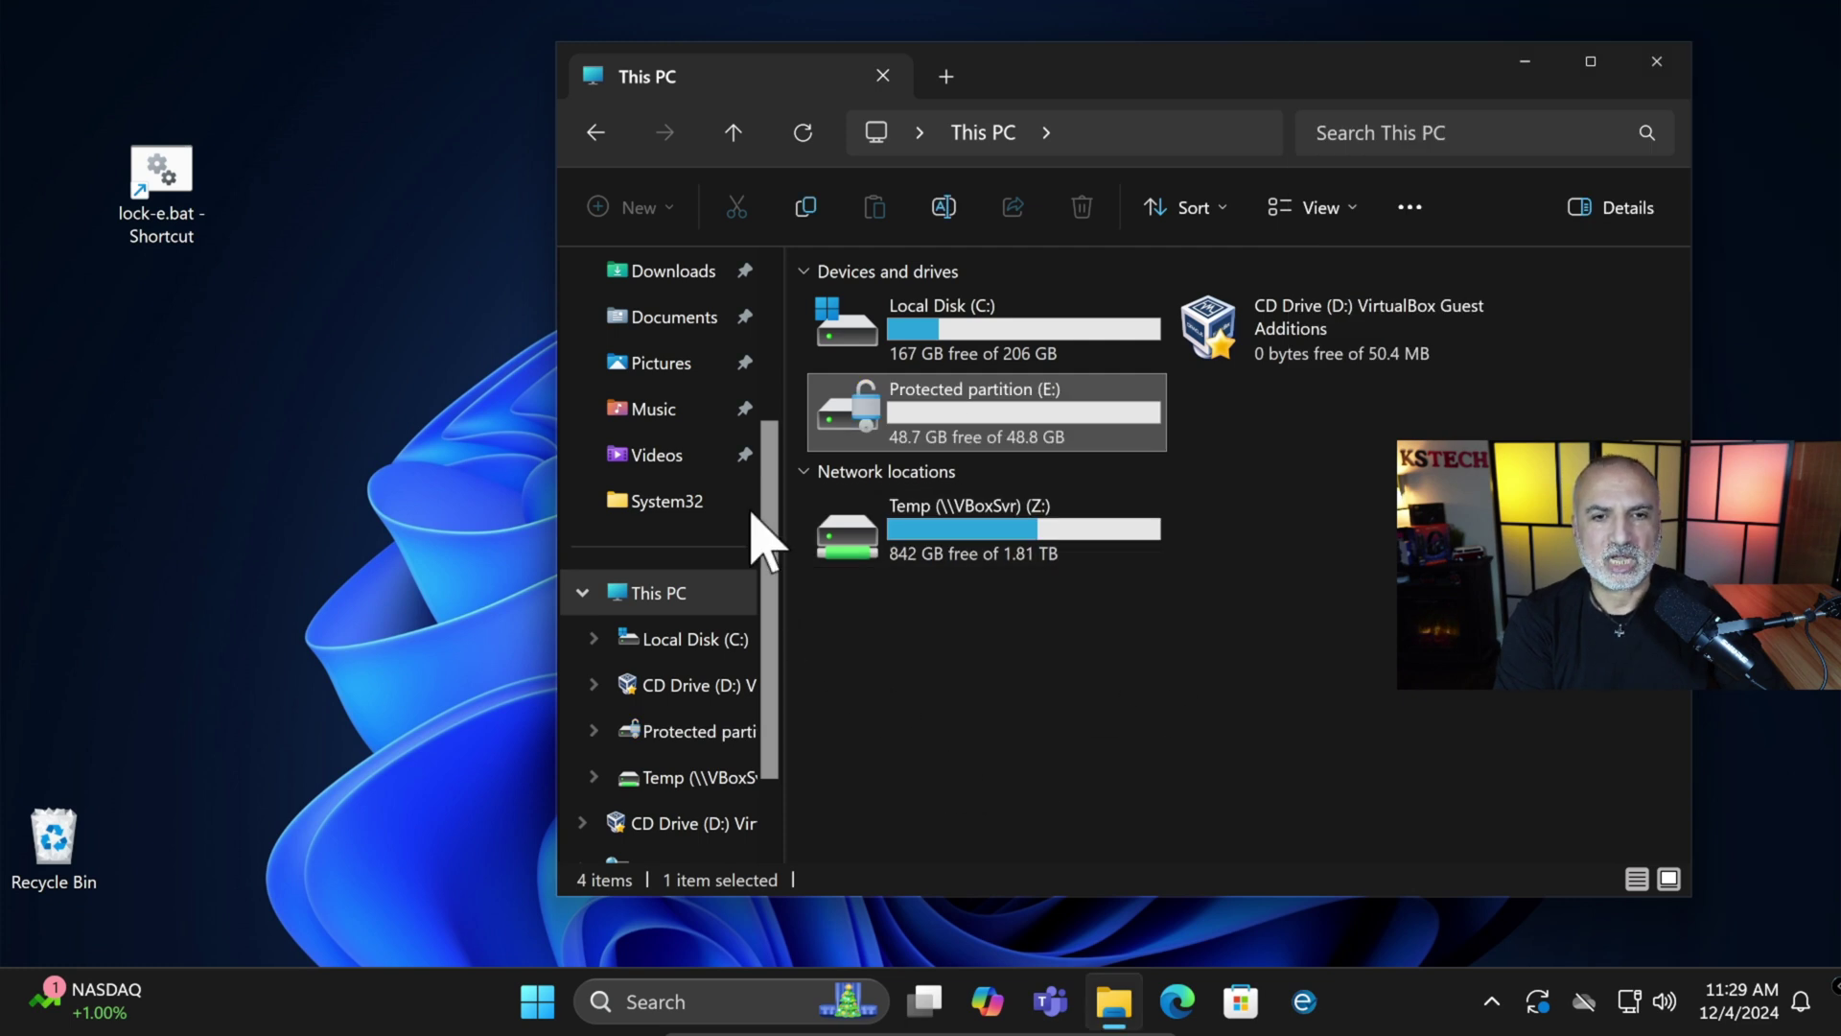
Open Documents > Protected folder and into the Important files folder.
scroll(734, 619, "up", 3)
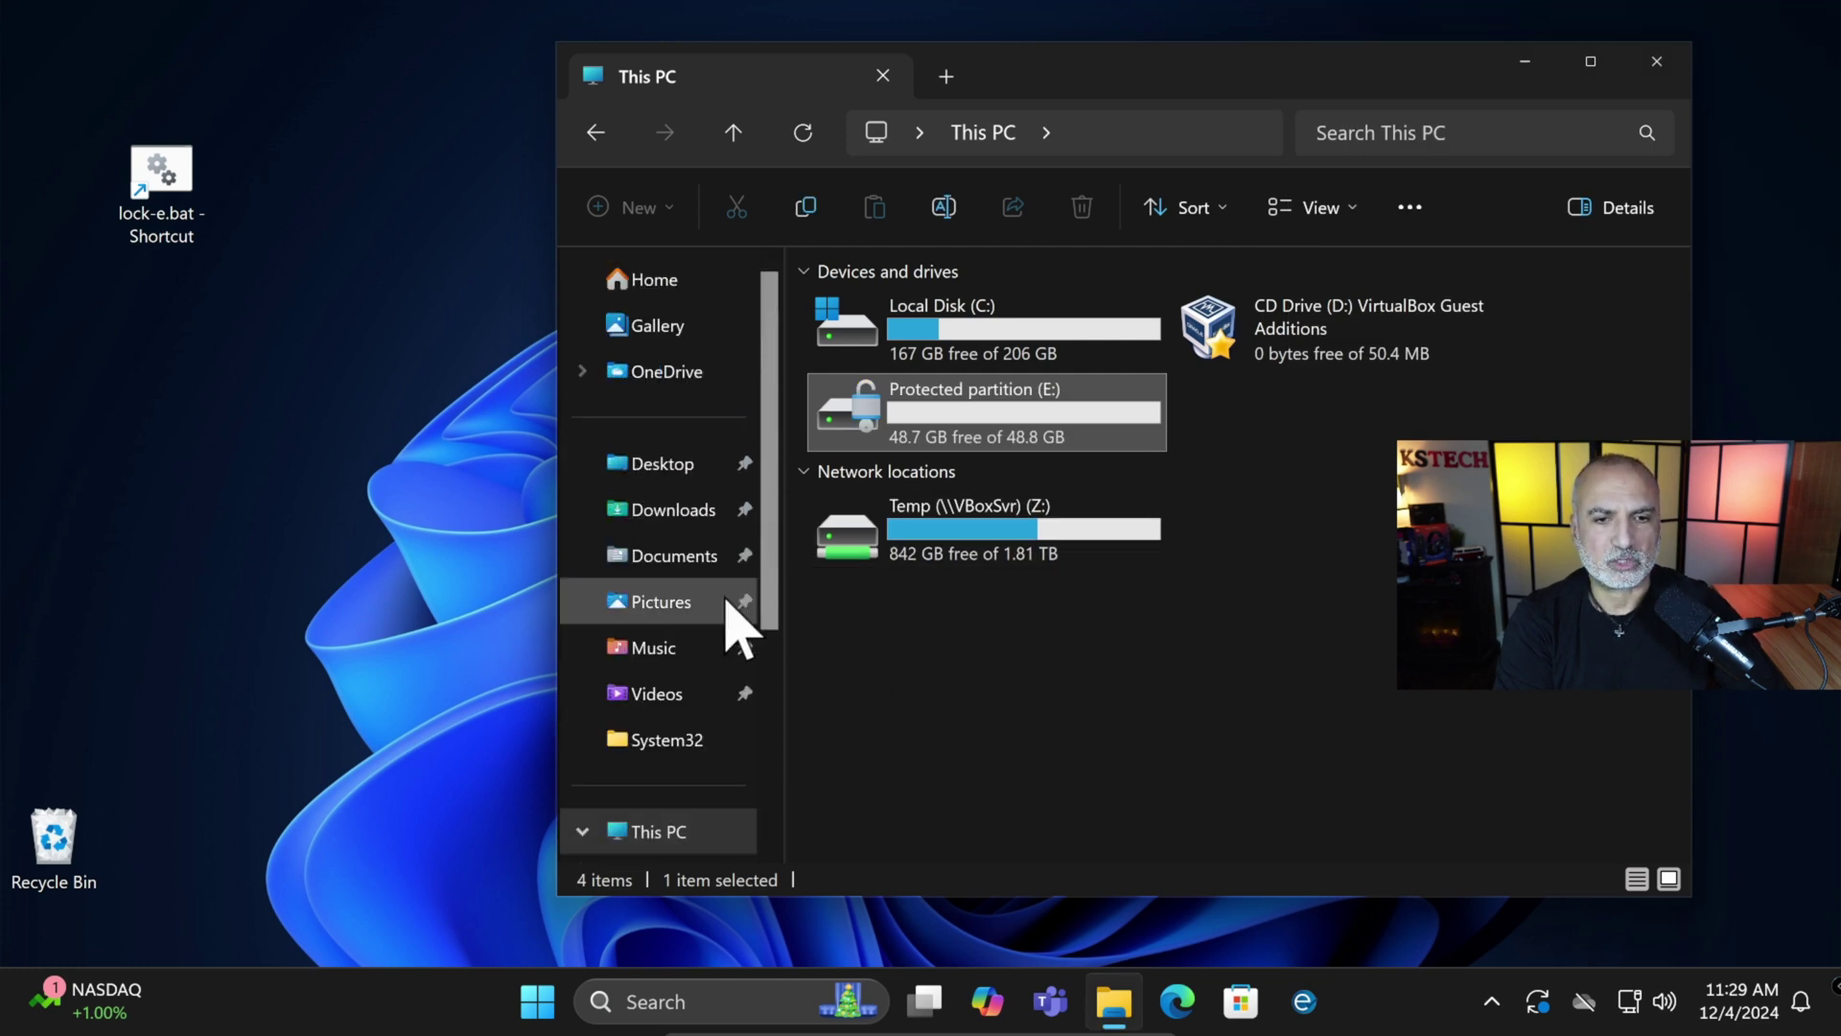
left_click(687, 559)
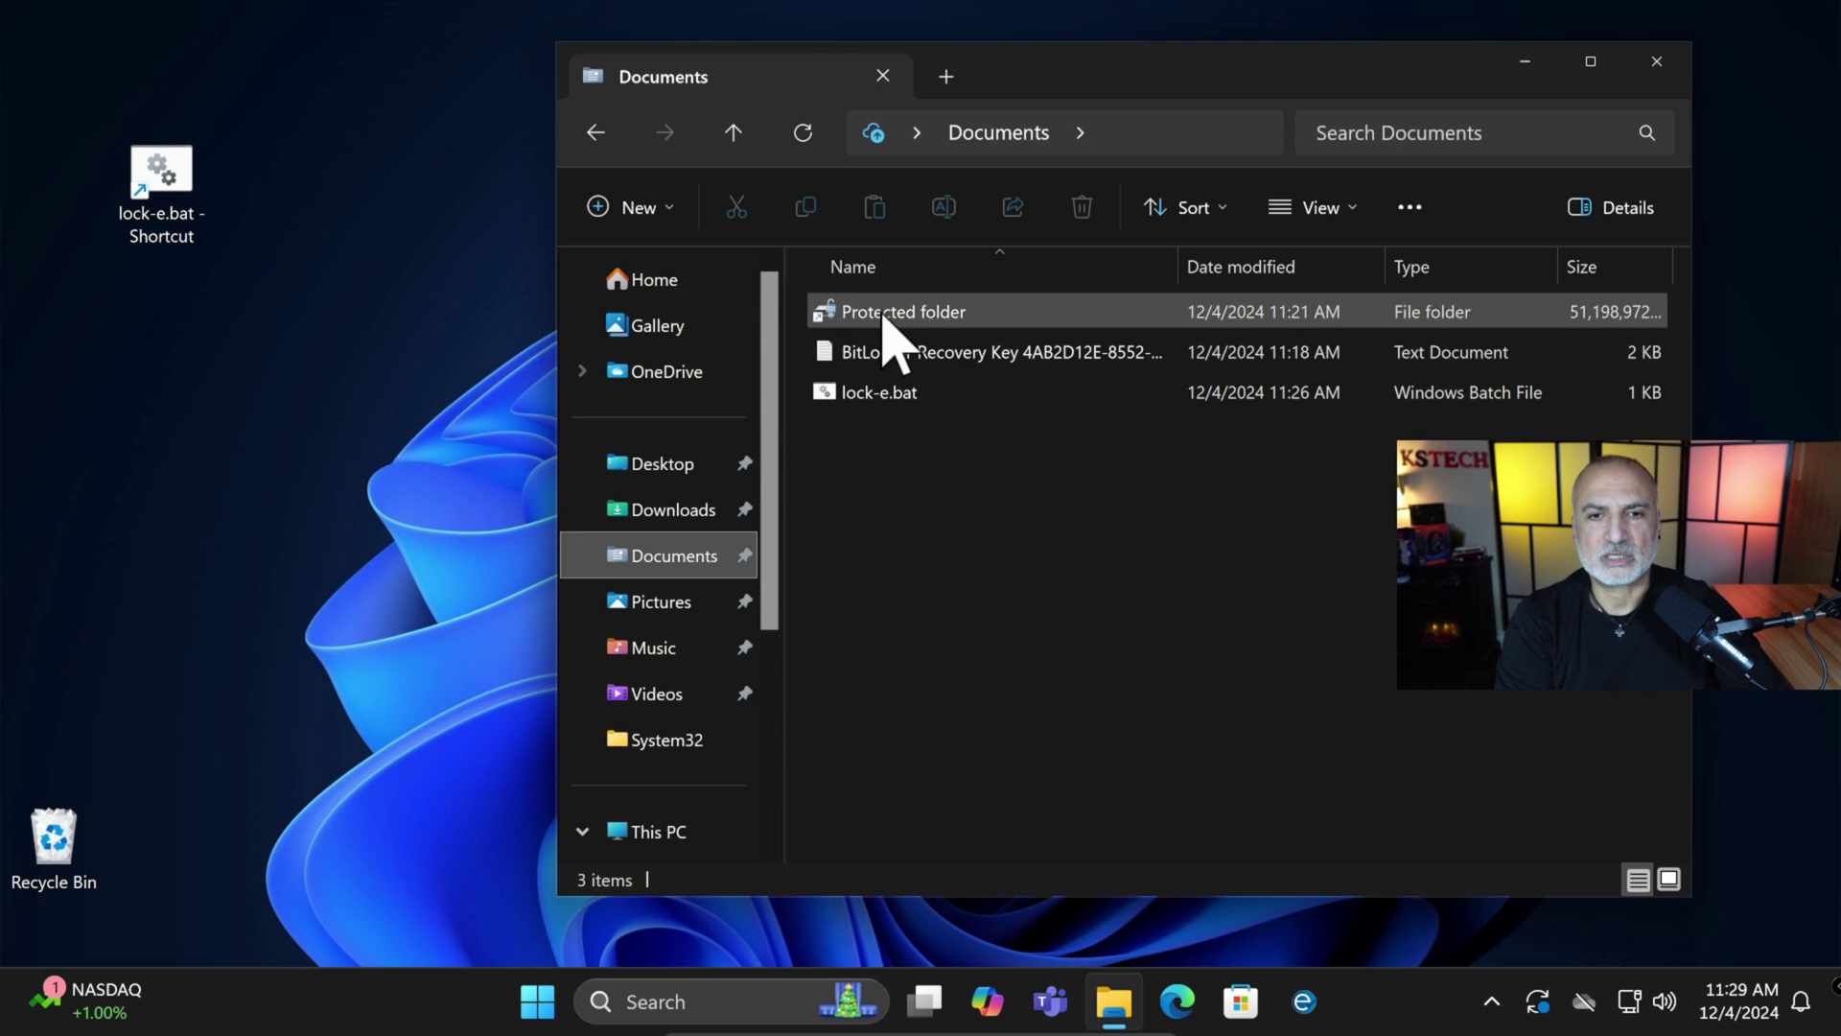
left_click(885, 316)
double_click(885, 314)
double_click(879, 317)
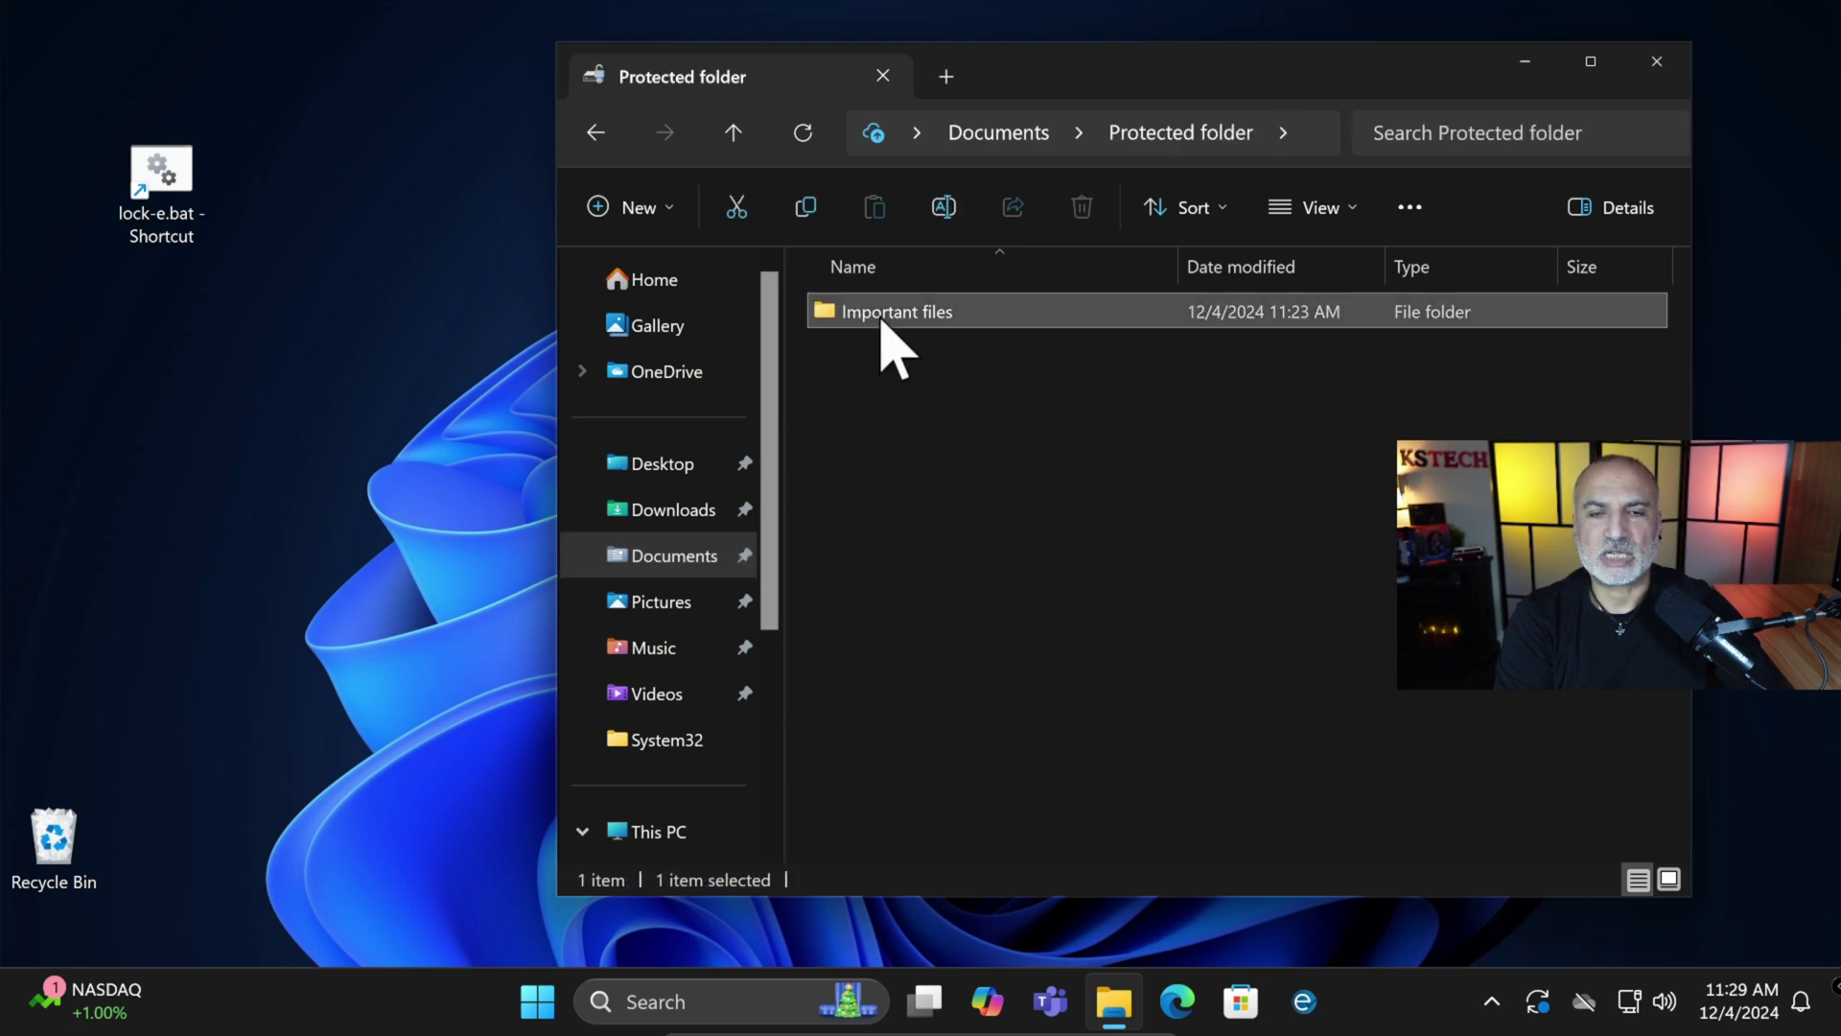